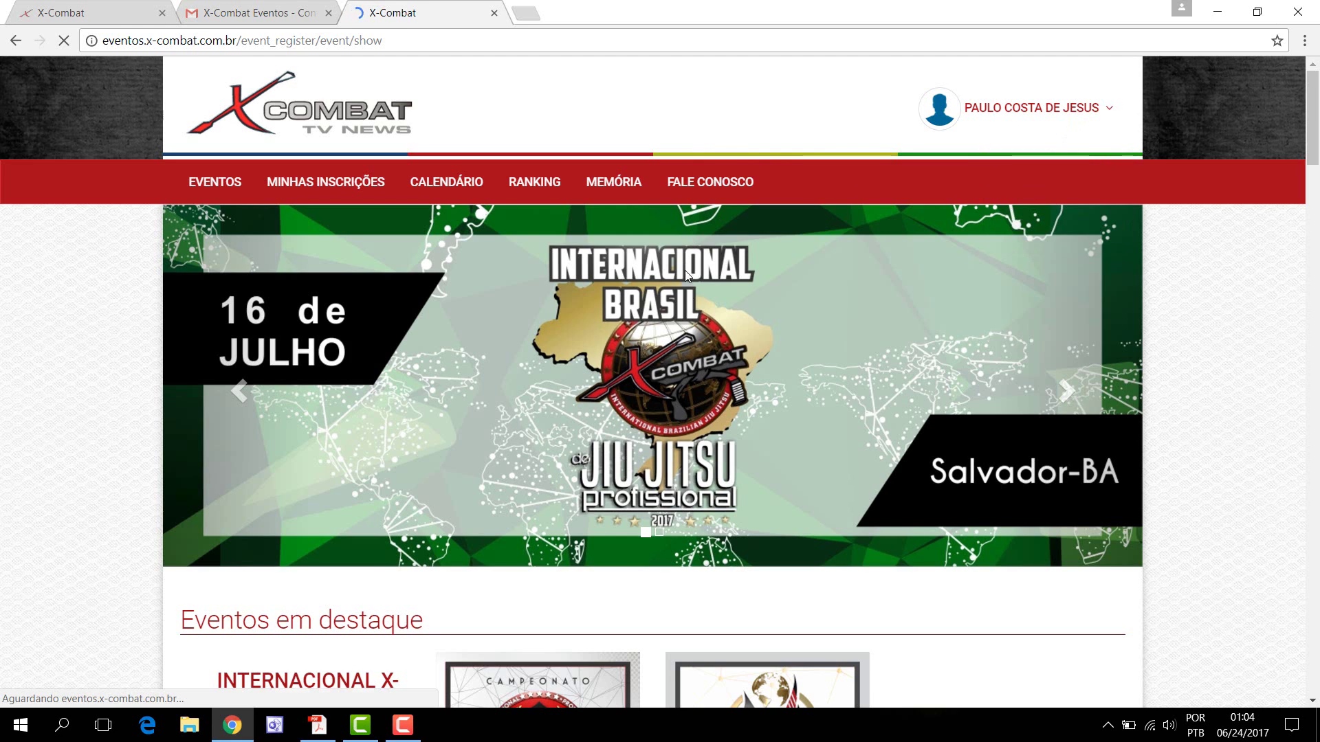
# Step: Scroll down to Mundial BJJ PRO 2017 and open its Inscrições e Informações page
pyautogui.scroll(-8, 690, 289)
pyautogui.scroll(-1, 703, 295)
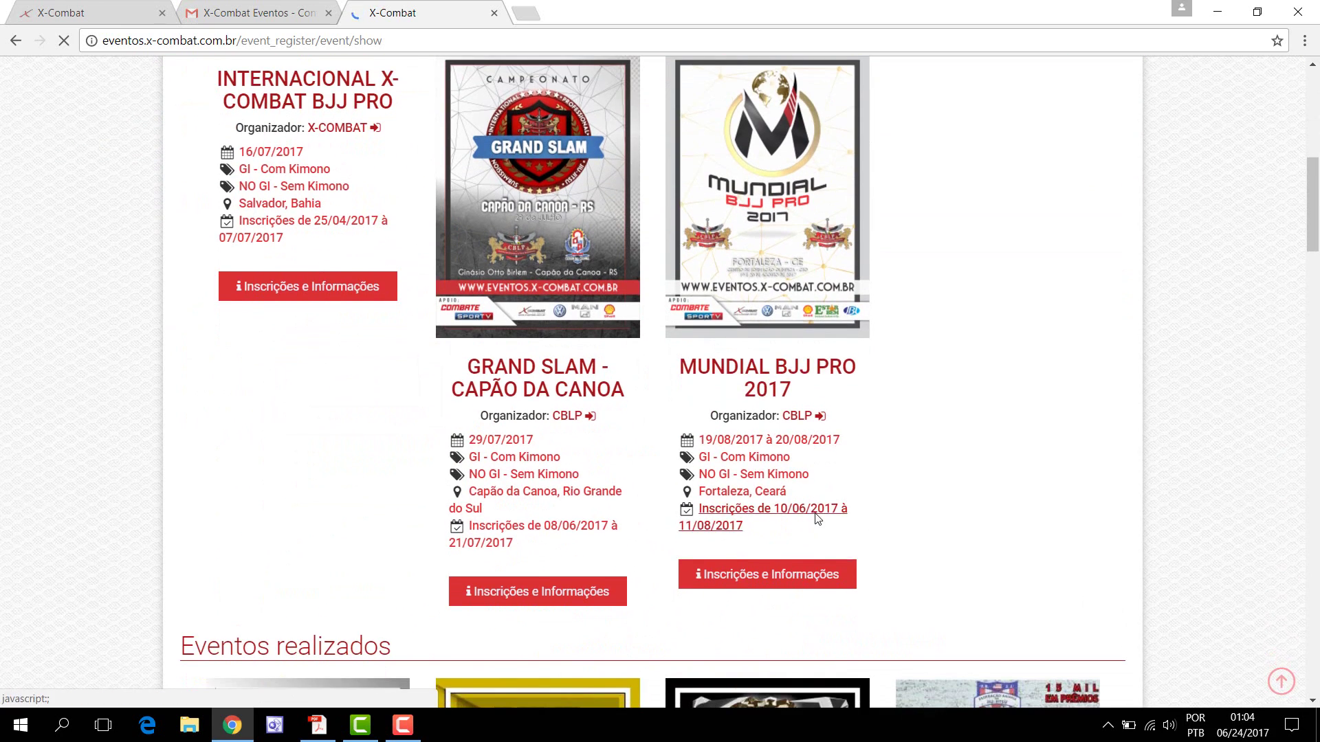
pyautogui.click(774, 578)
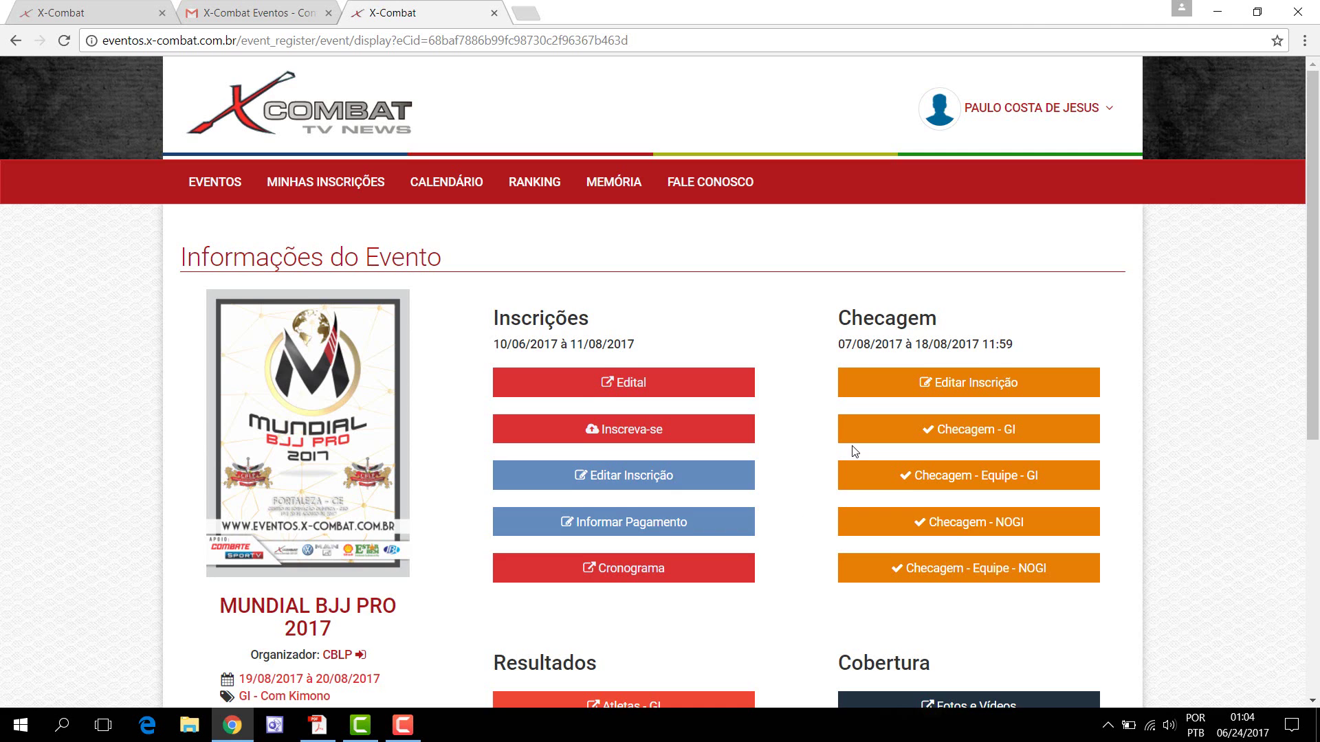
pyautogui.scroll(-3, 852, 447)
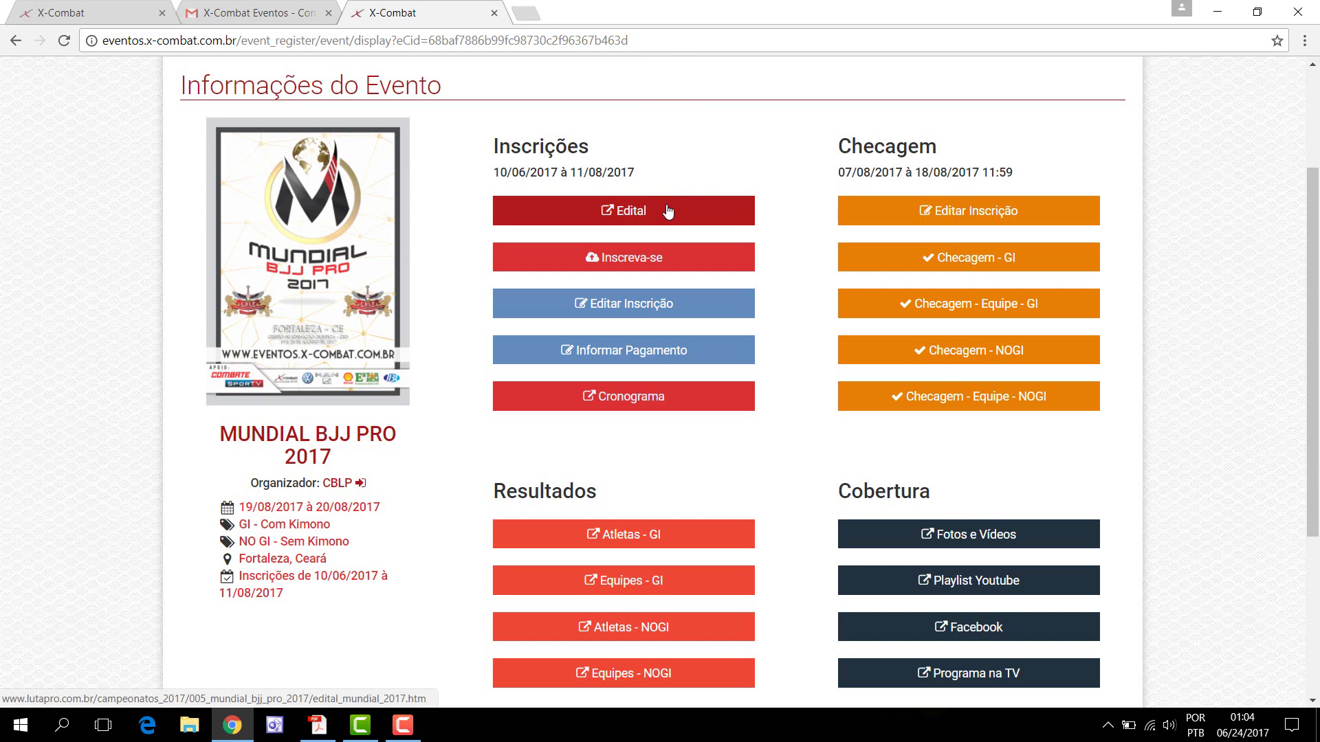
# Step: Open the event's Edital, review its categories and fee tables, then return to the X-Combat tab
pyautogui.click(647, 216)
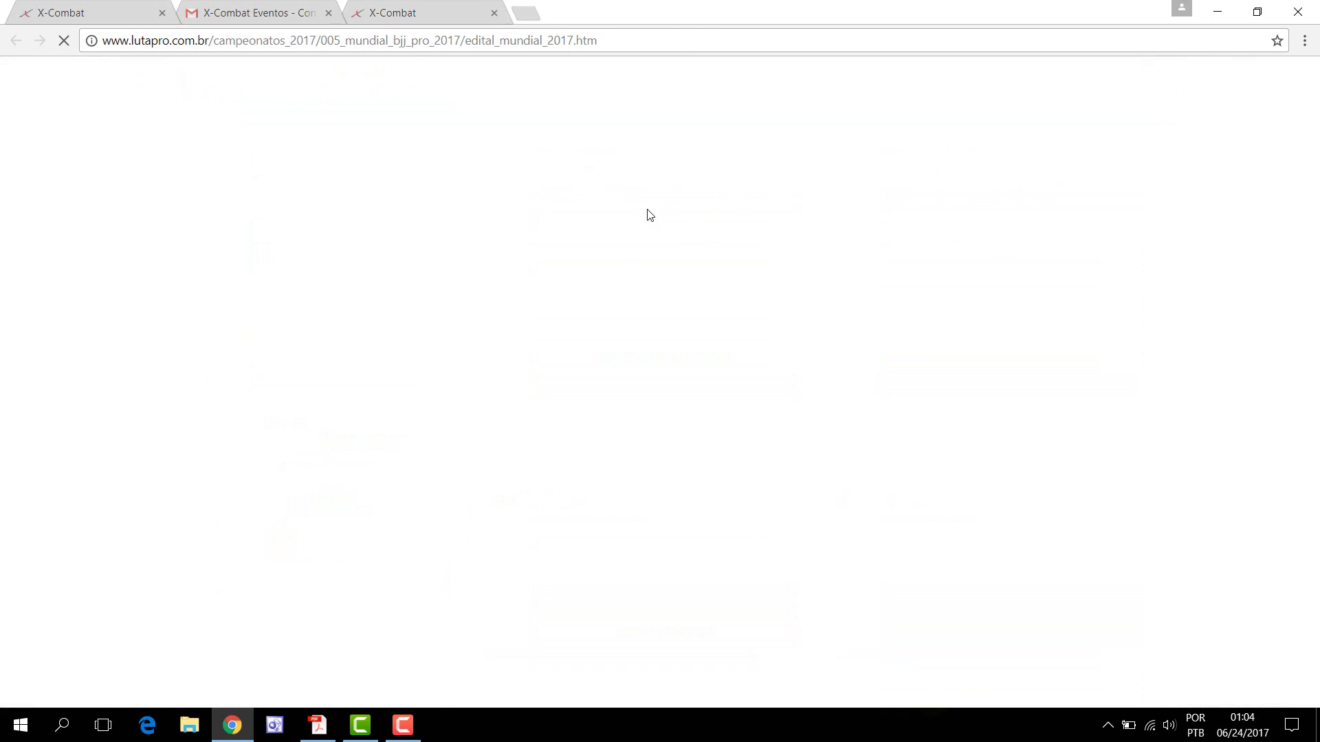
pyautogui.scroll(-6, 741, 353)
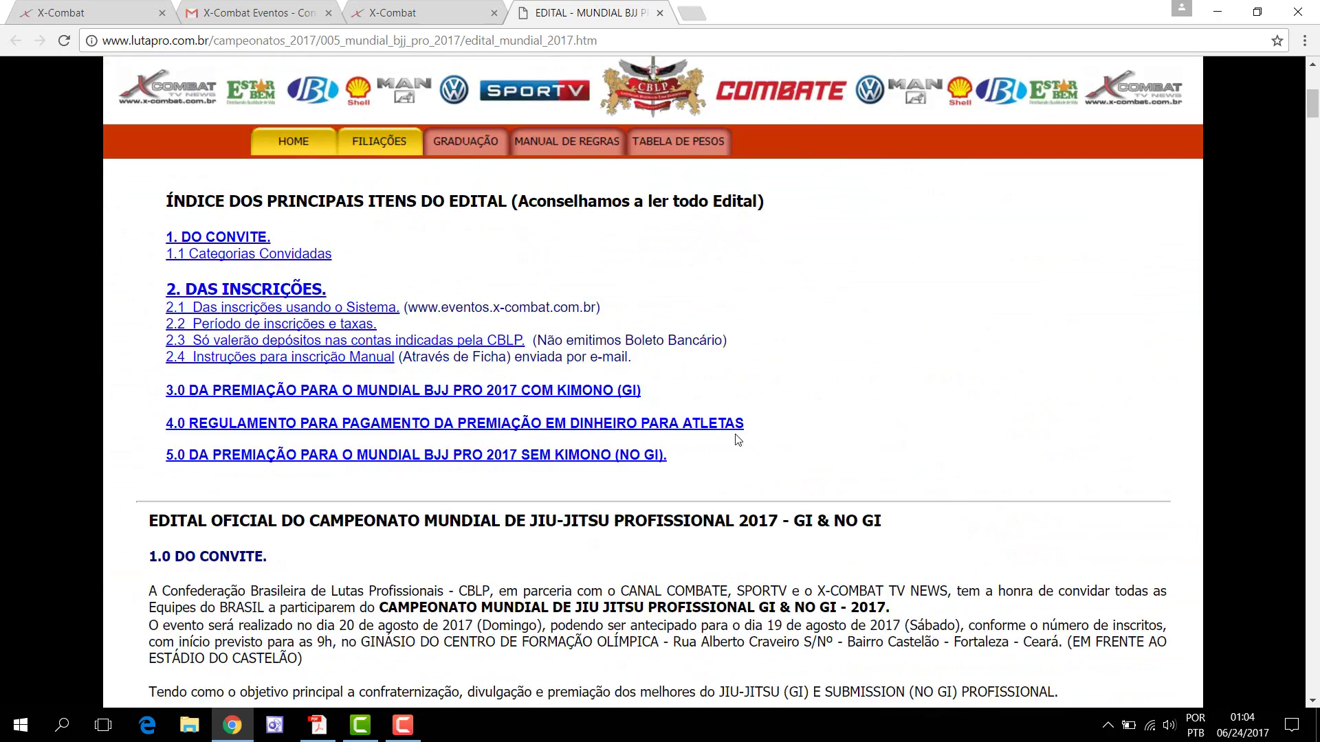
pyautogui.scroll(-13, 737, 440)
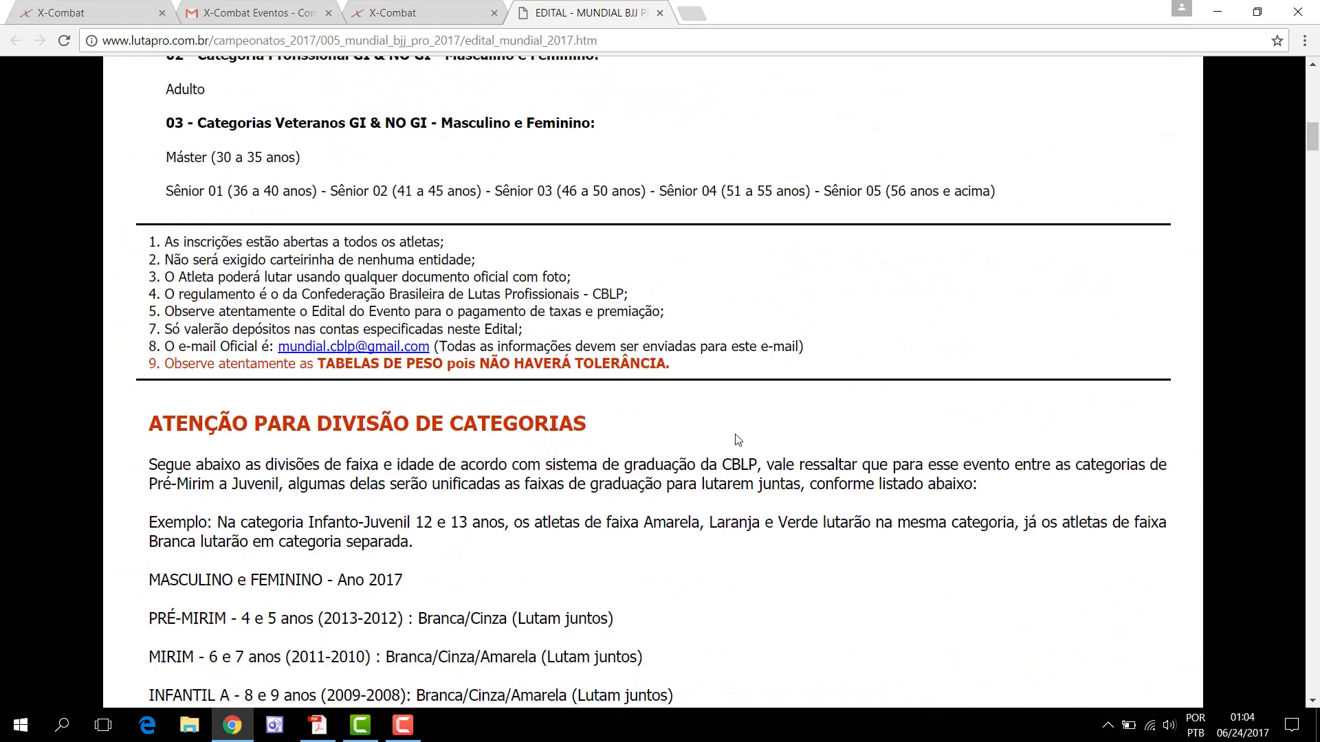
pyautogui.scroll(-12, 737, 438)
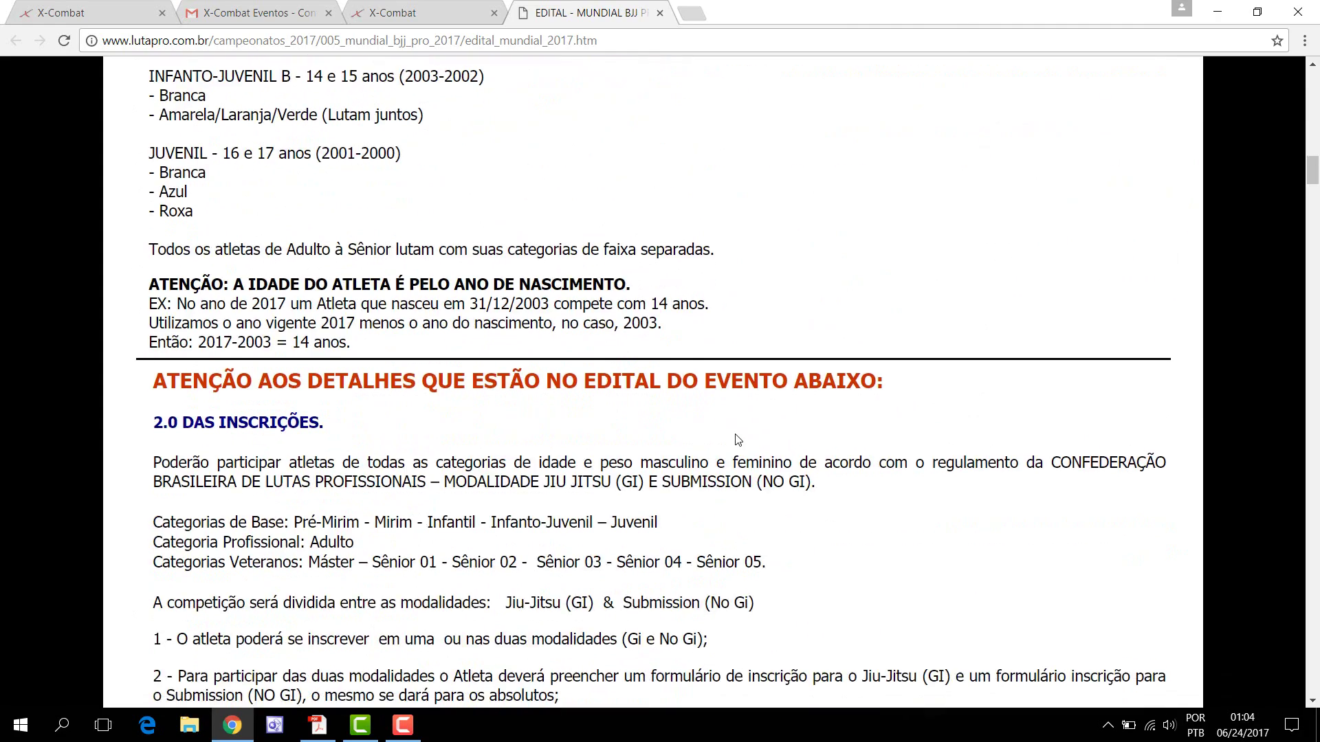
pyautogui.scroll(-17, 737, 438)
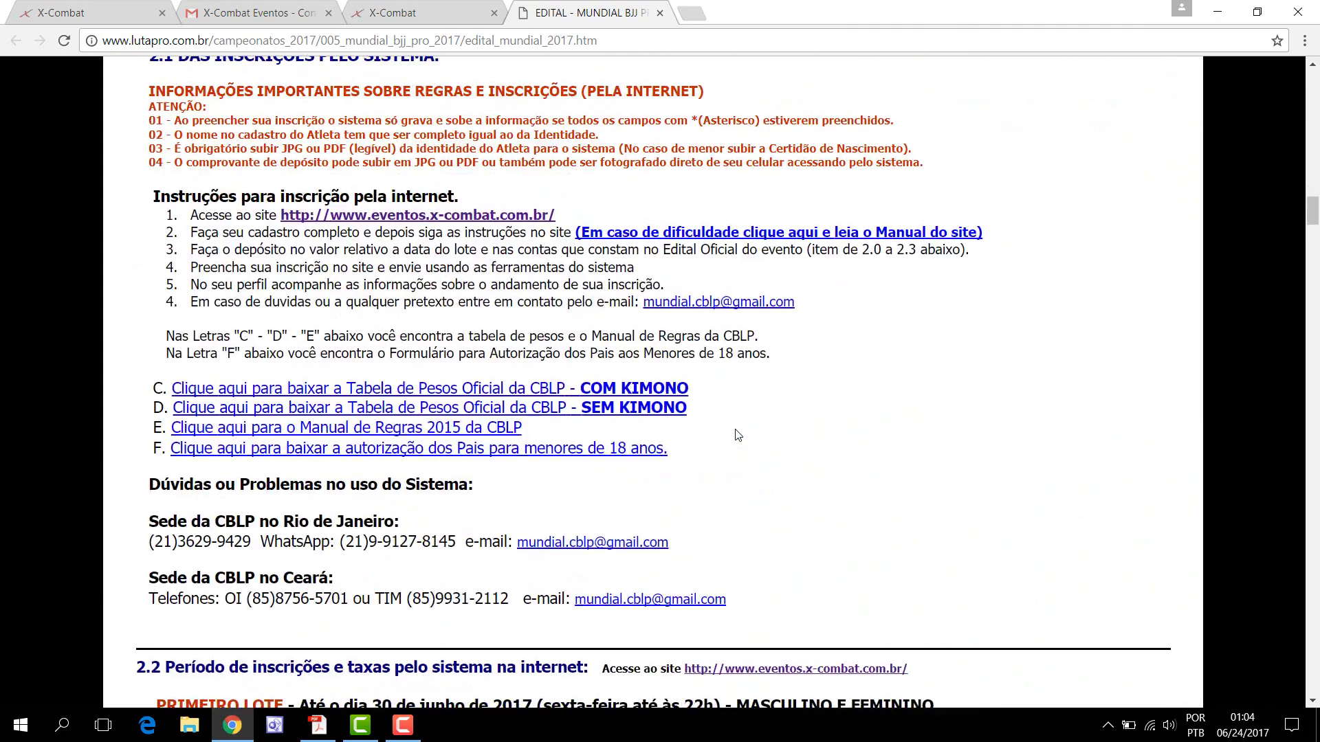
pyautogui.scroll(-5, 737, 434)
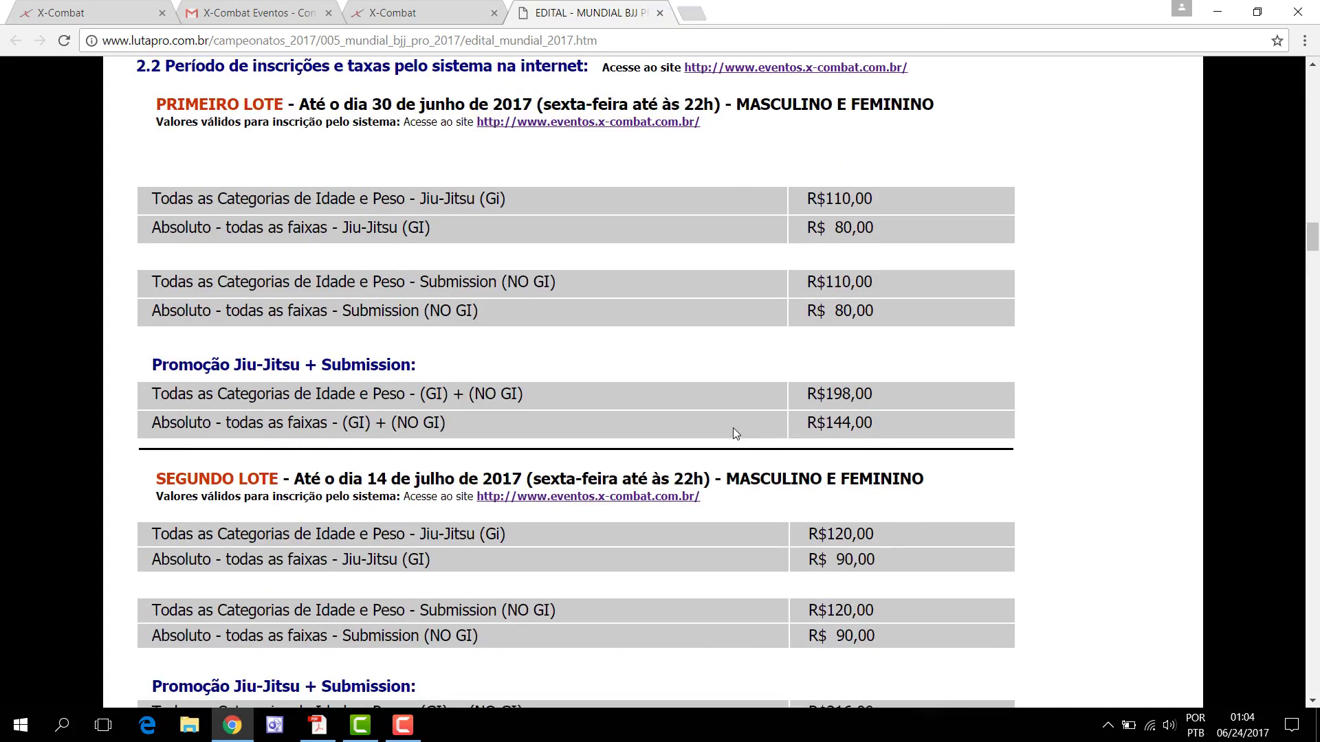
pyautogui.scroll(-6, 734, 432)
pyautogui.scroll(-3, 733, 432)
pyautogui.scroll(20, 732, 424)
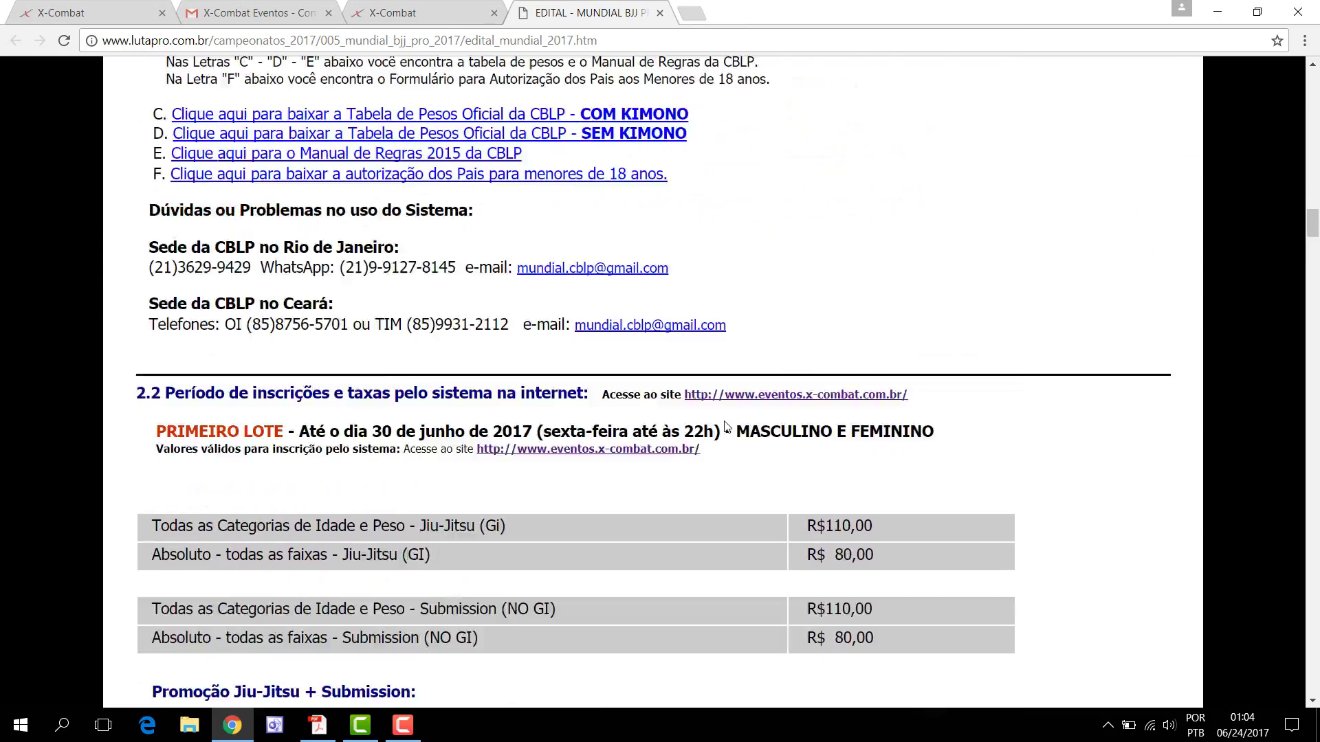
pyautogui.scroll(6, 707, 412)
pyautogui.click(434, 13)
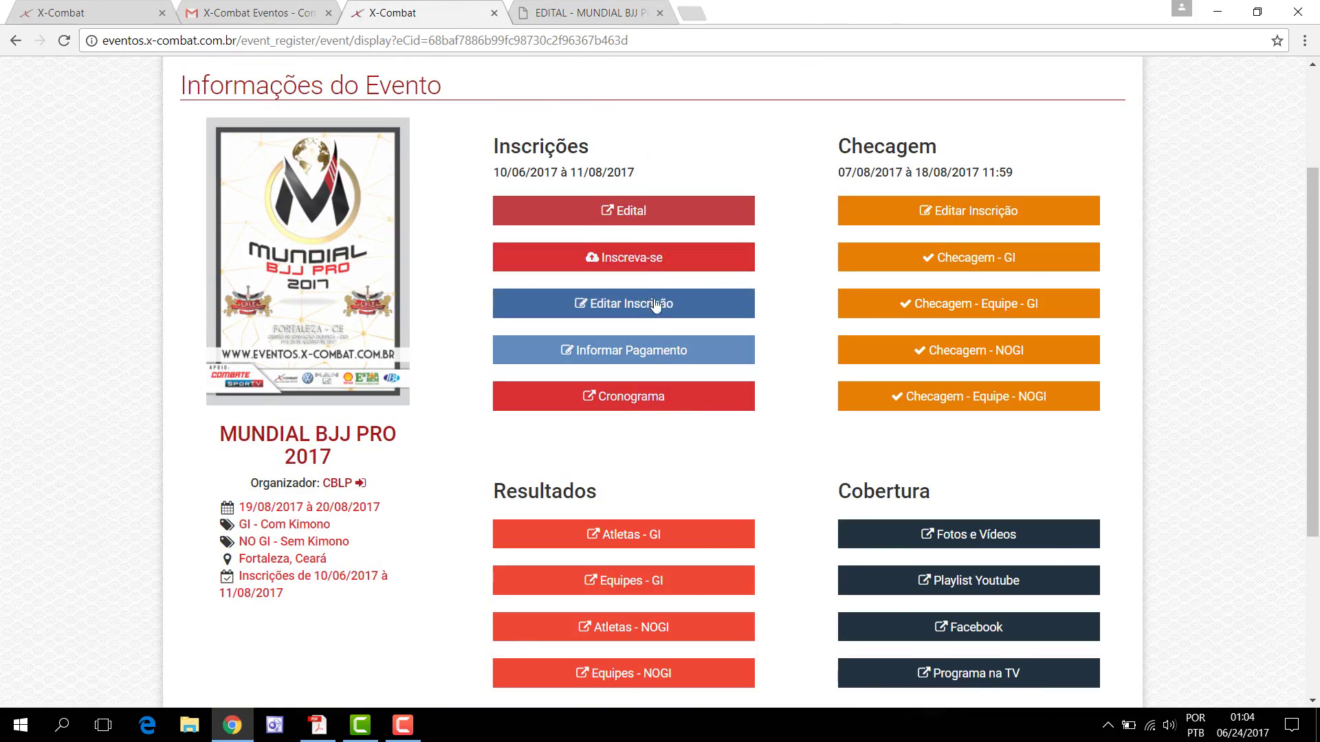
# Step: Choose Inscreva-se on the event page to bring up the Dados Cadastrais form
pyautogui.click(632, 264)
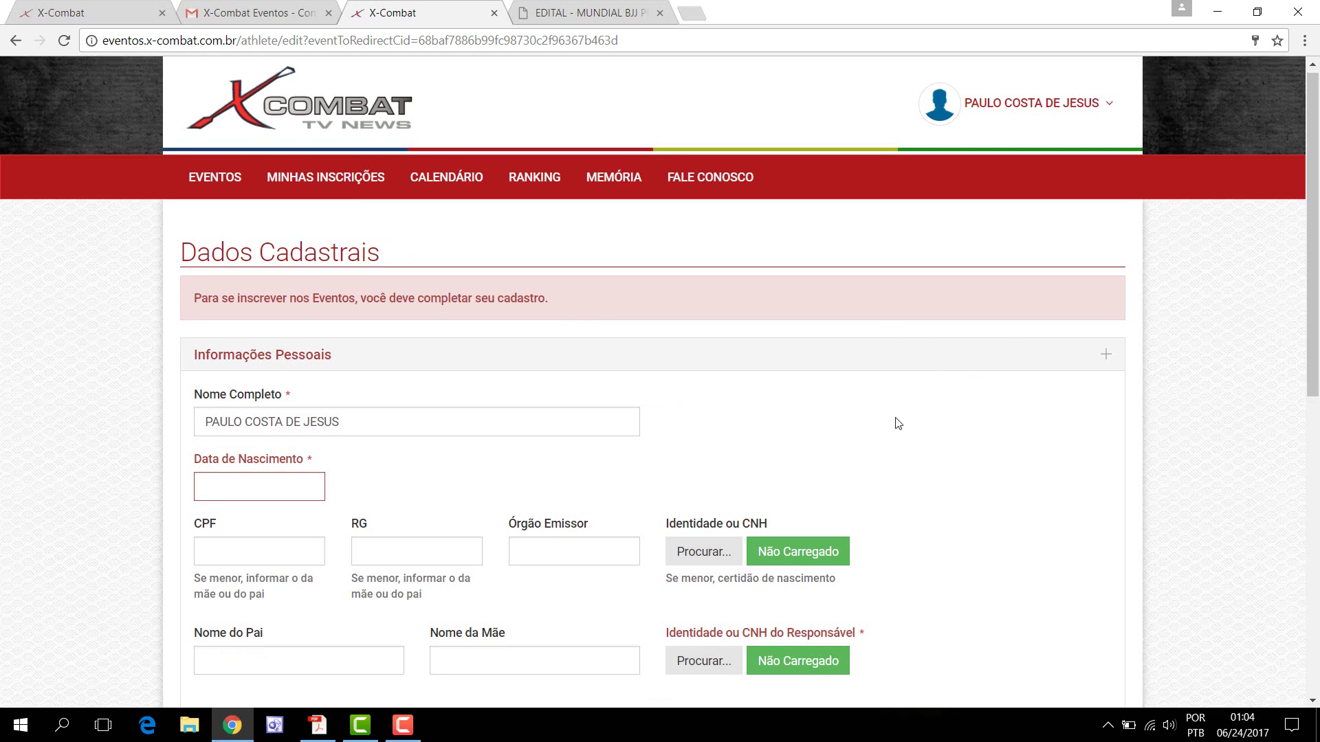
pyautogui.scroll(-3, 907, 405)
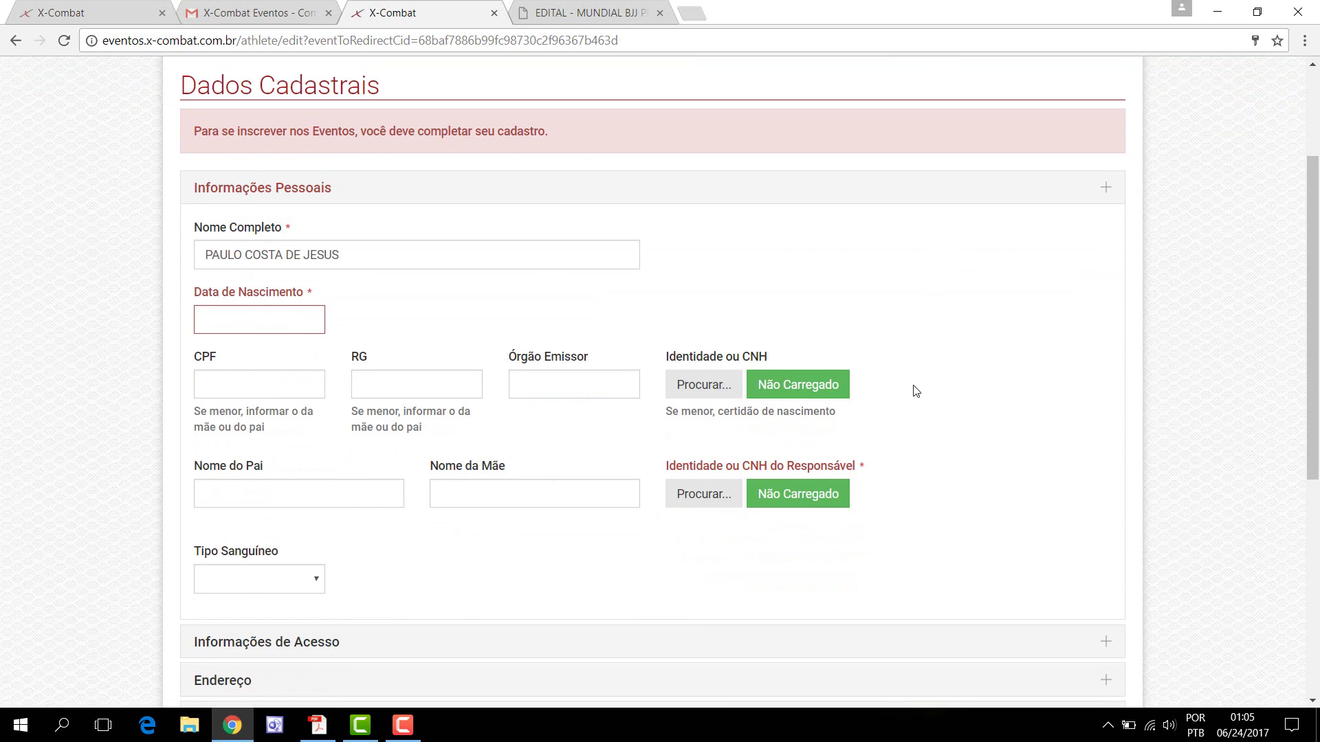
pyautogui.click(239, 326)
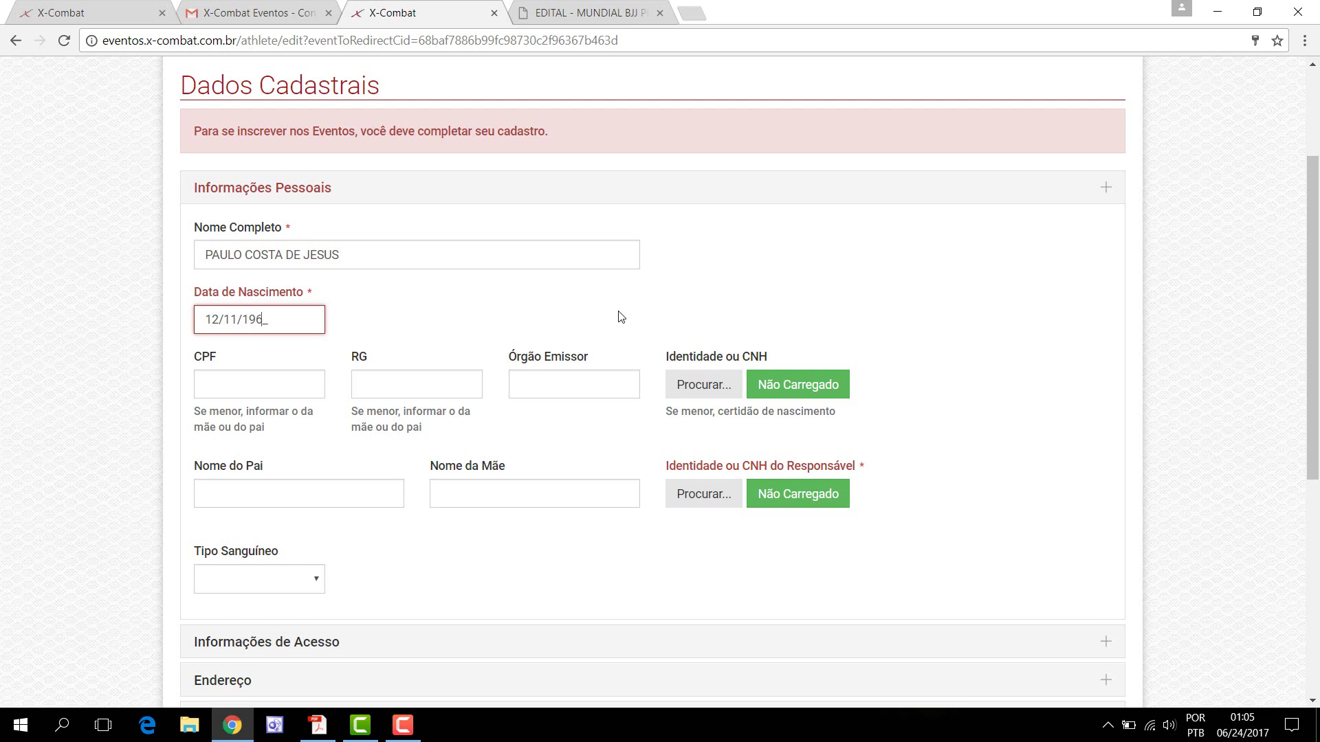
pyautogui.click(199, 385)
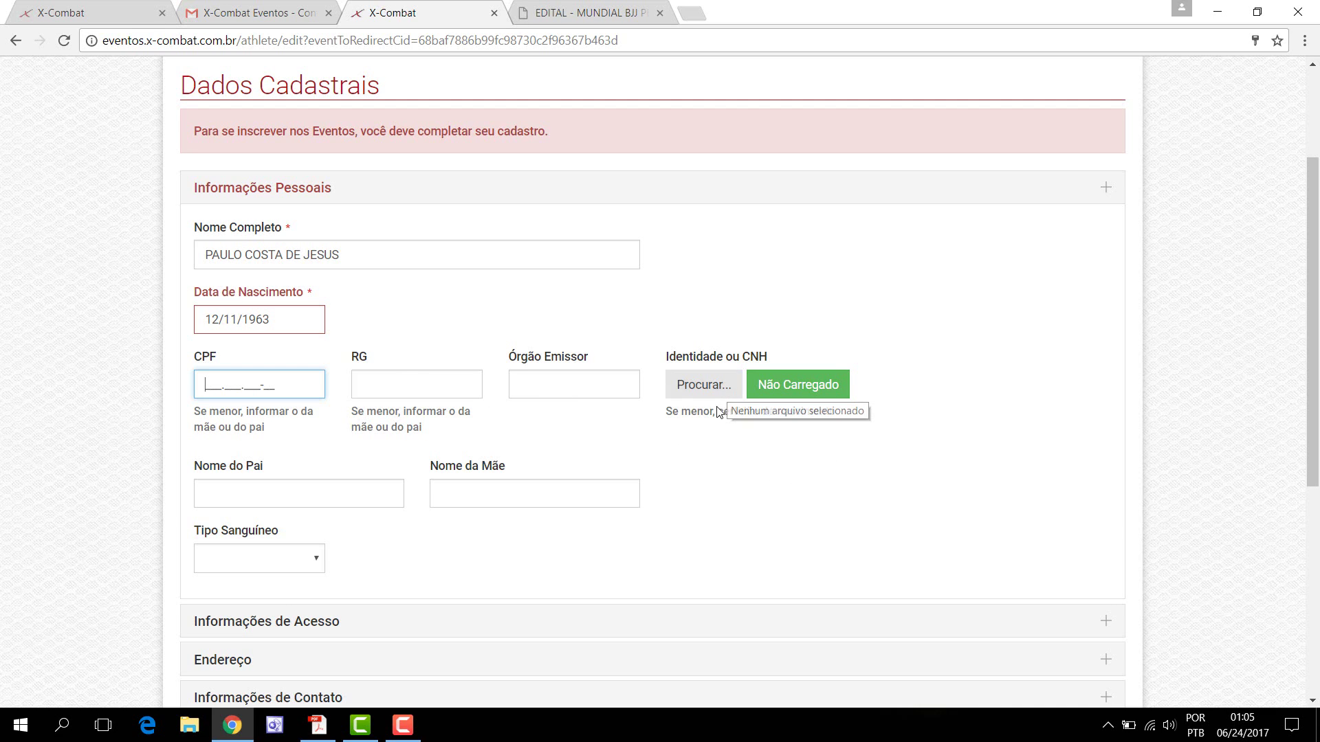
# Step: Attach the RG image from the Documentos folder to the Identidade ou CNH field
pyautogui.click(706, 386)
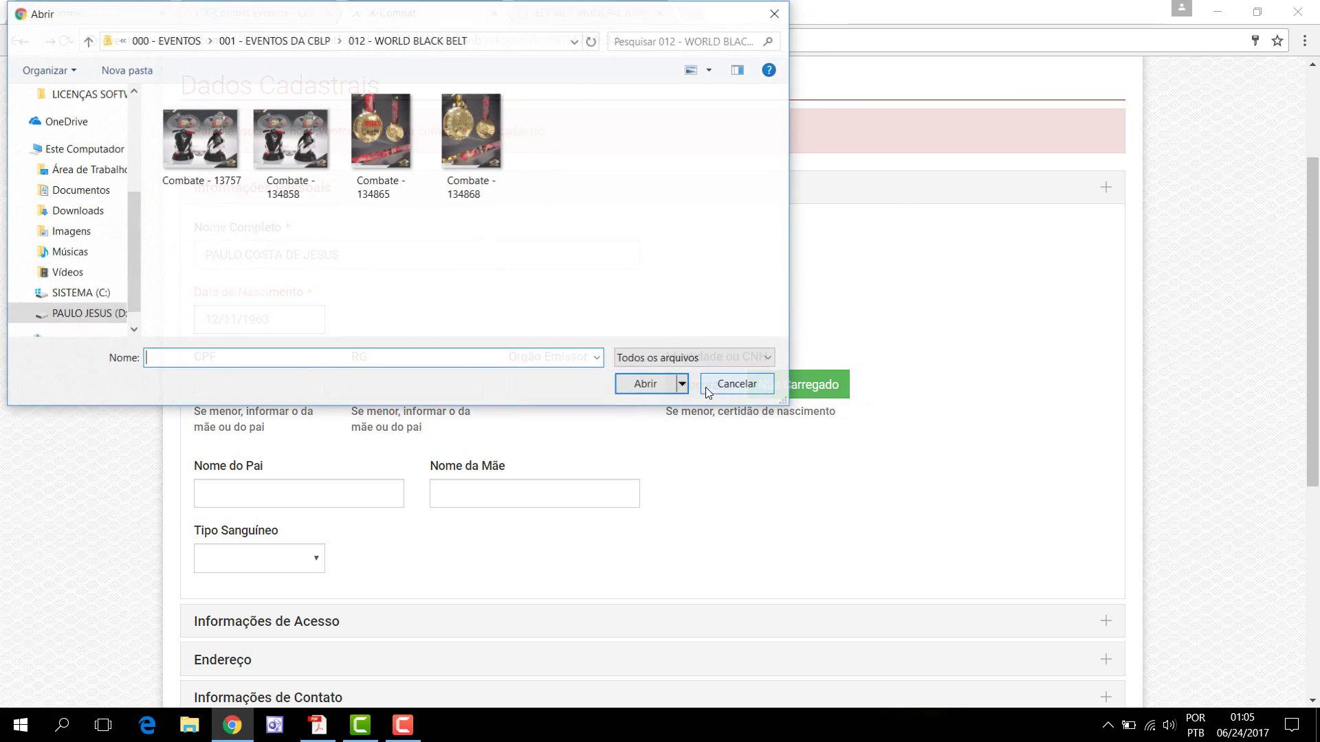
pyautogui.click(80, 191)
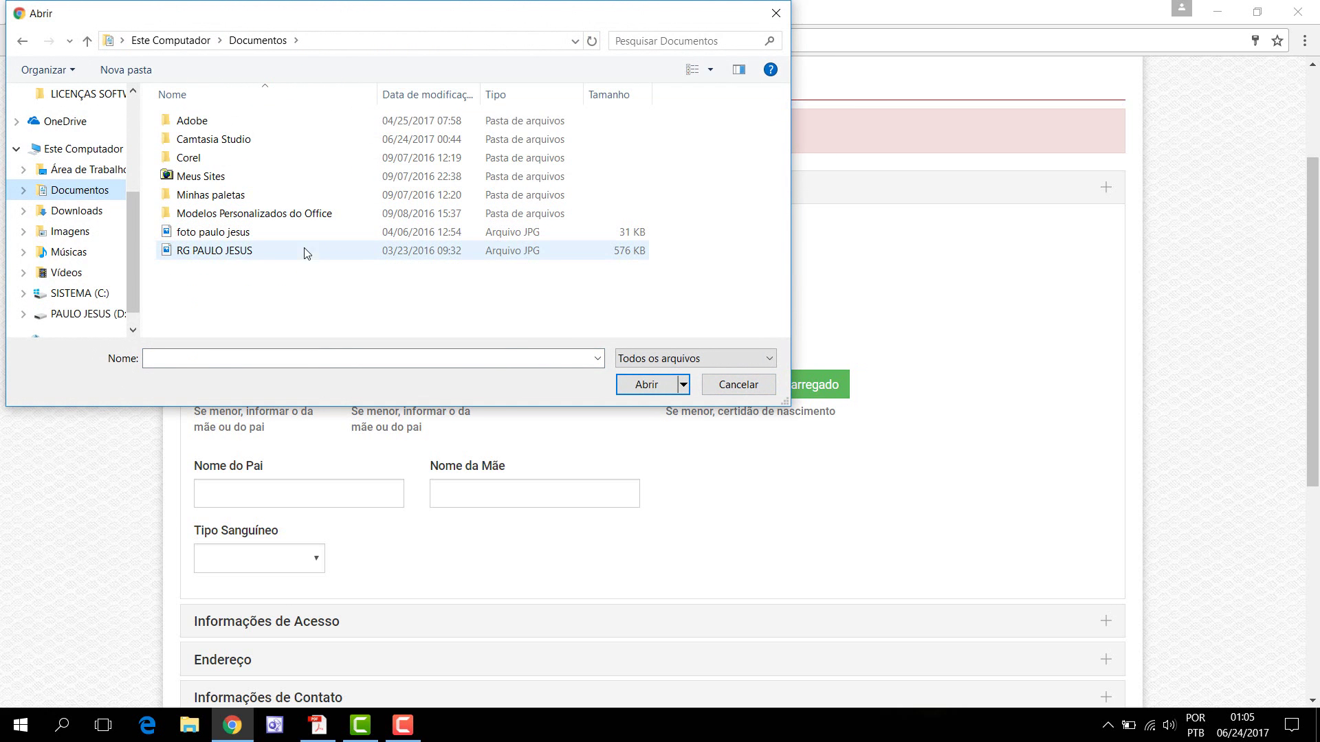
pyautogui.click(228, 254)
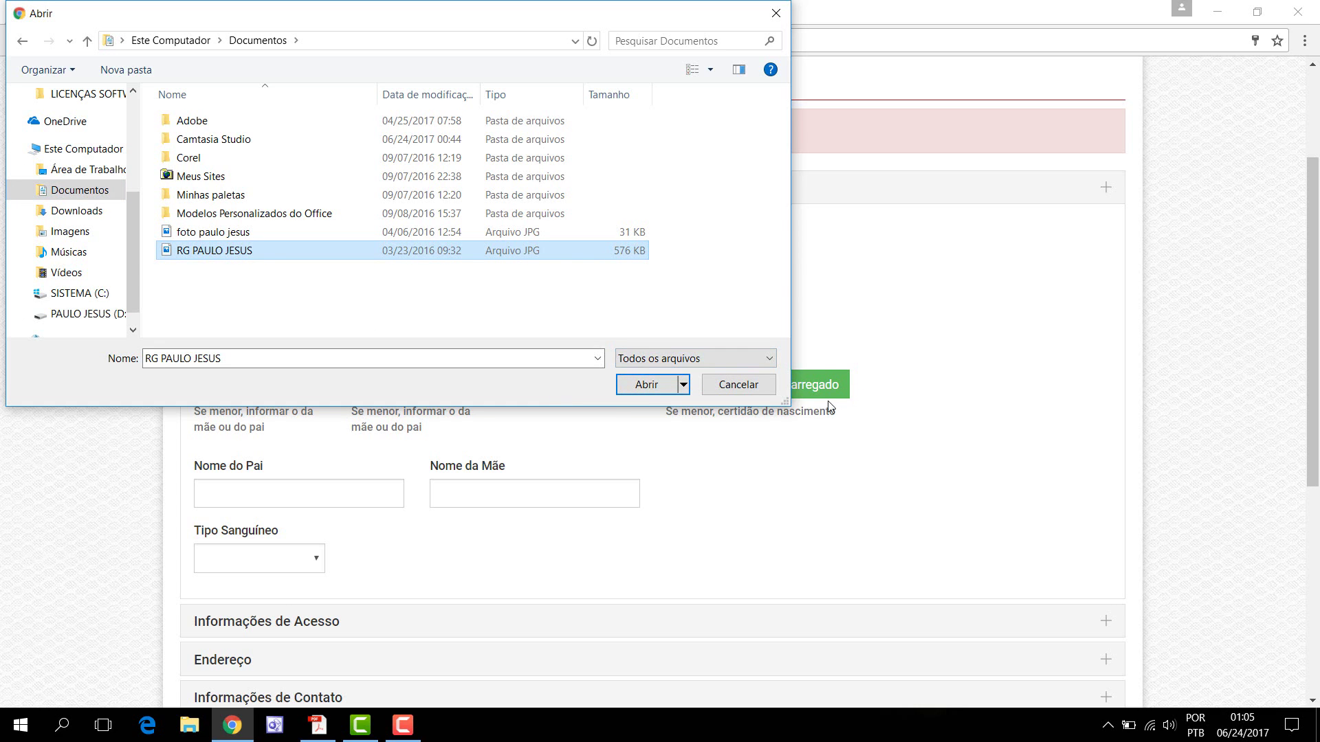
pyautogui.moveTo(655, 20); pyautogui.dragTo(778, 75)
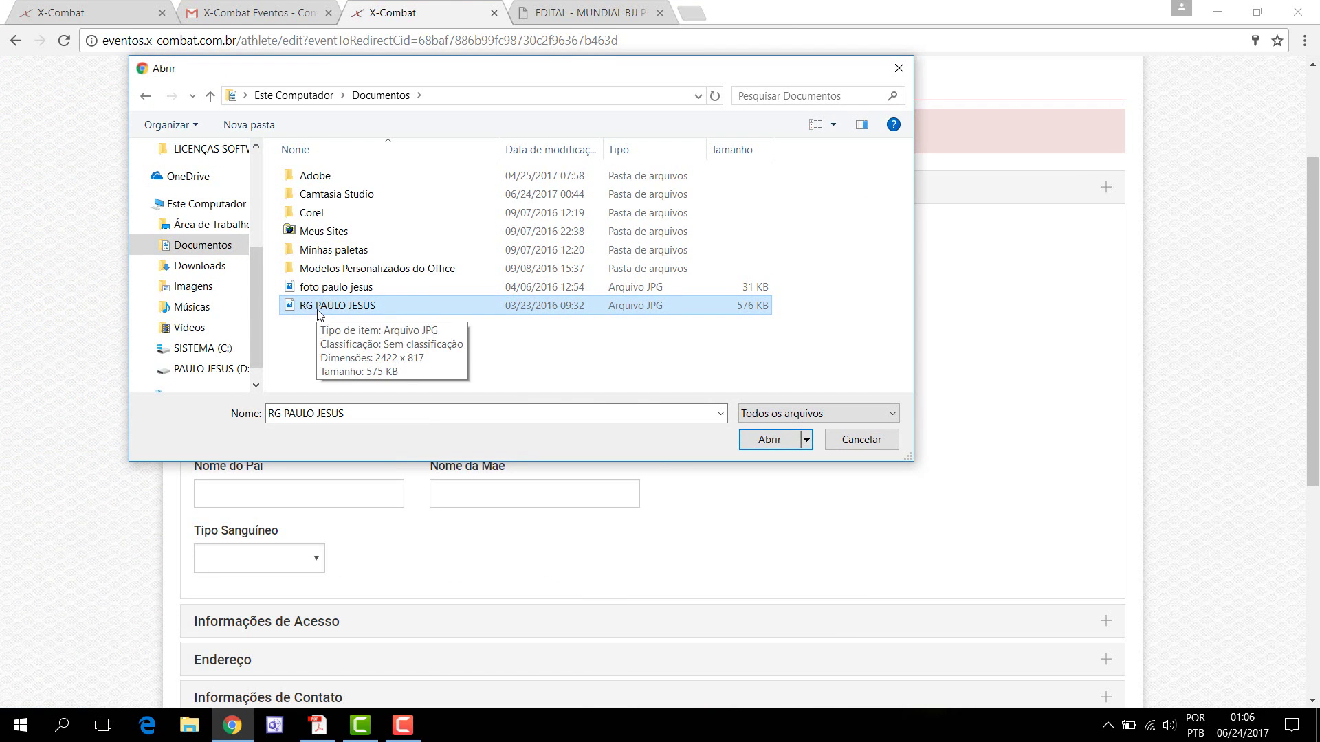
pyautogui.click(754, 443)
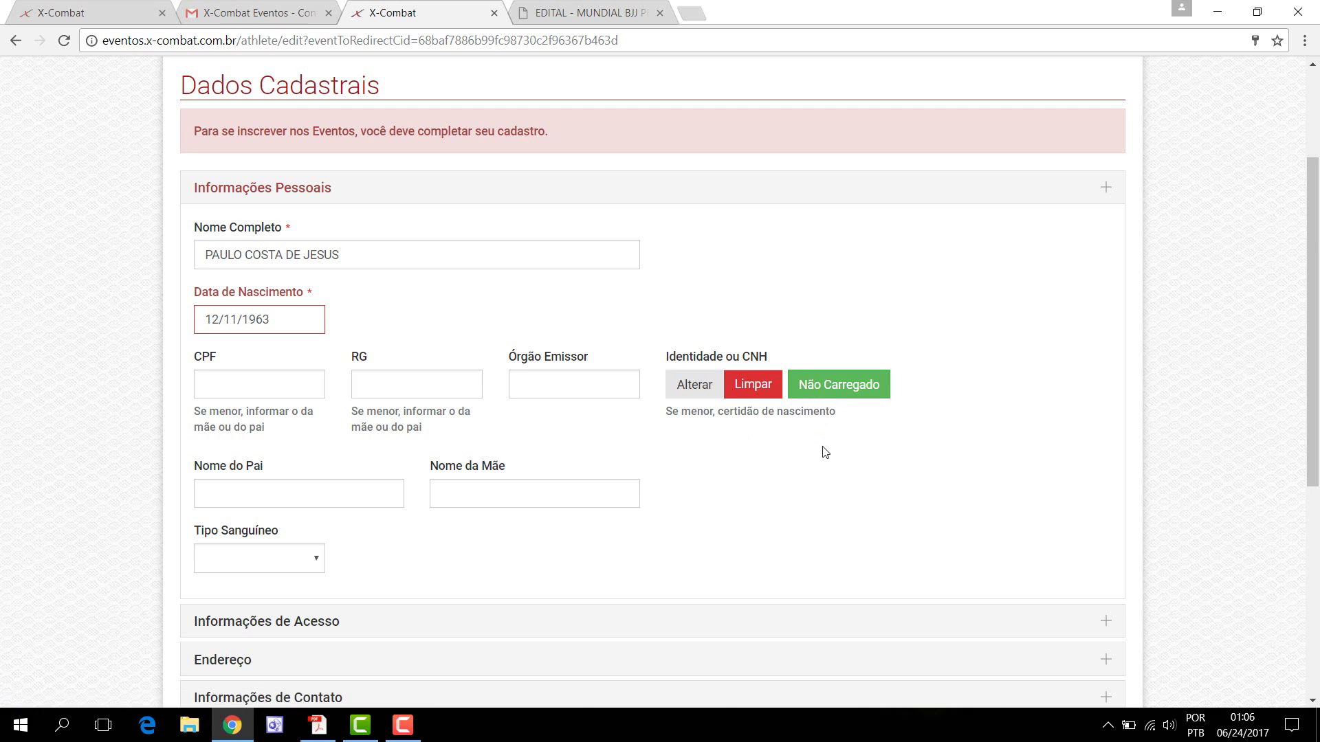
# Step: Expand the Informações de Acesso and Endereço sections of the registration form
pyautogui.scroll(-3, 756, 440)
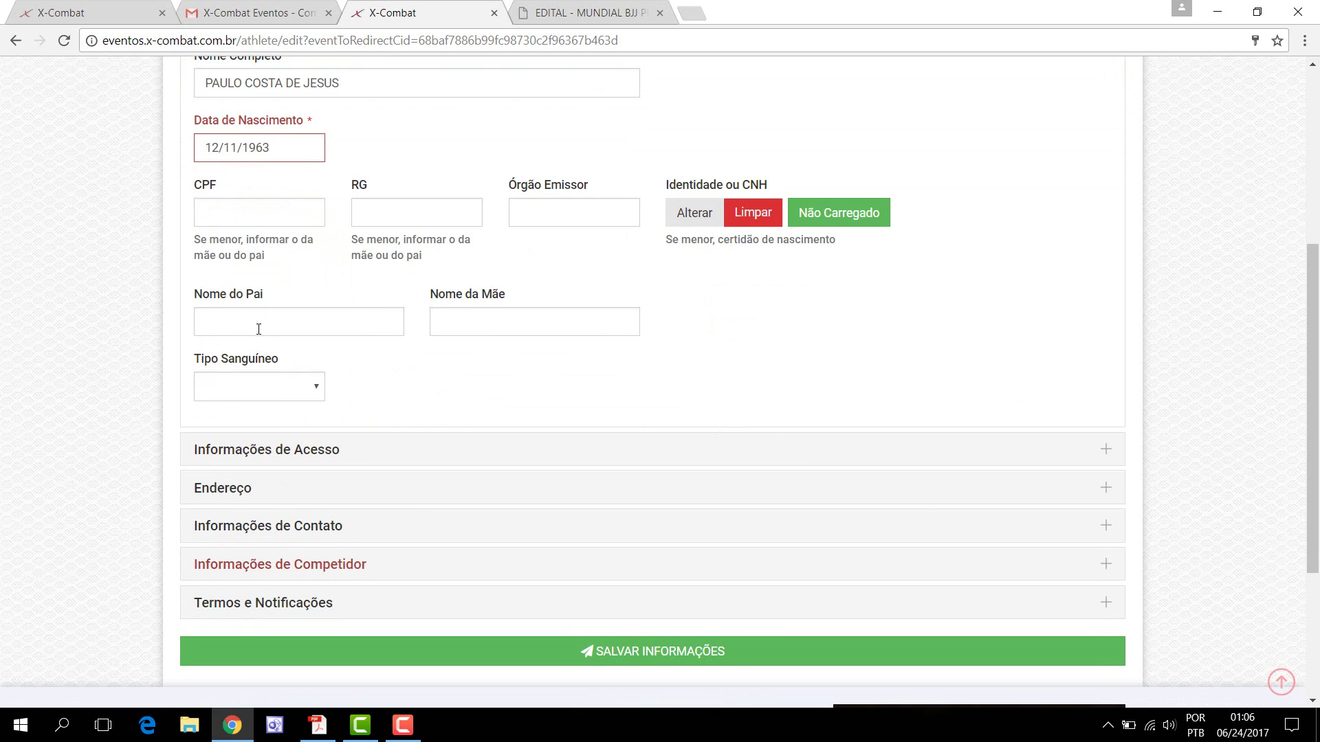
pyautogui.click(501, 449)
pyautogui.scroll(3, 789, 348)
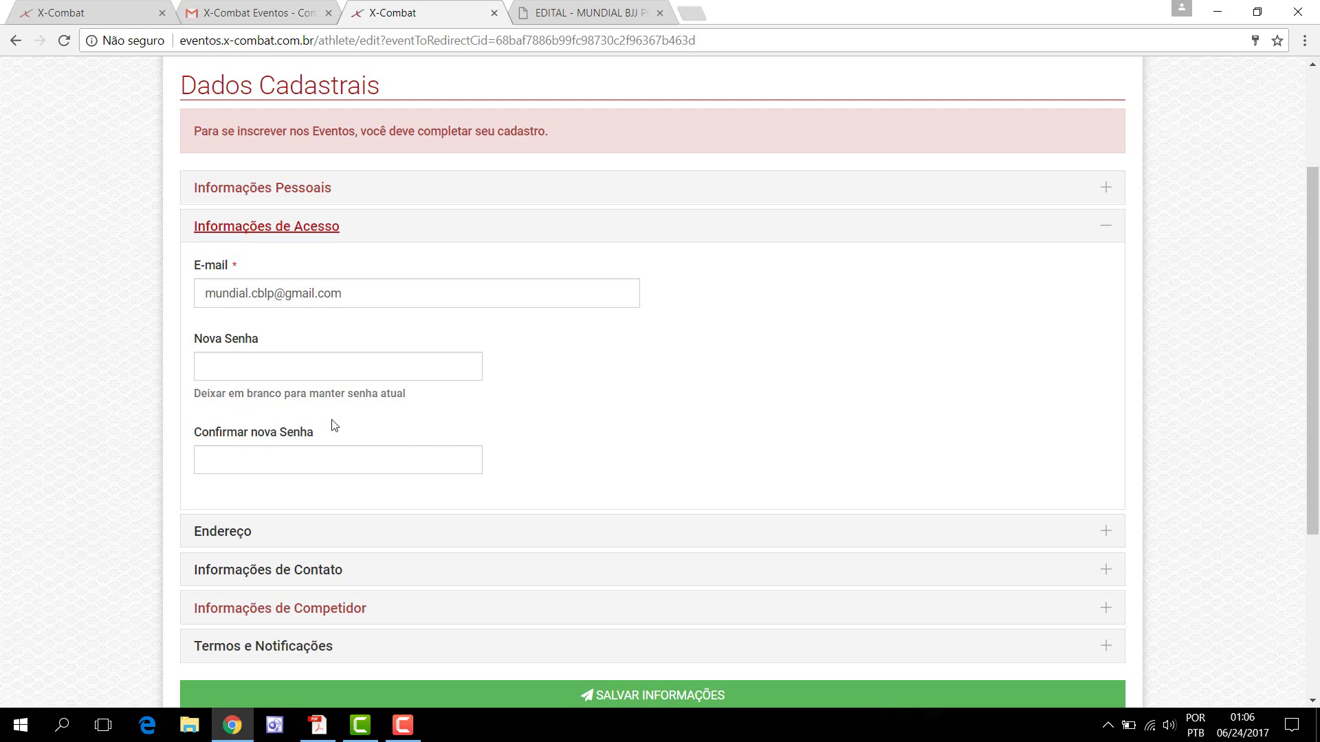
pyautogui.scroll(-2, 624, 432)
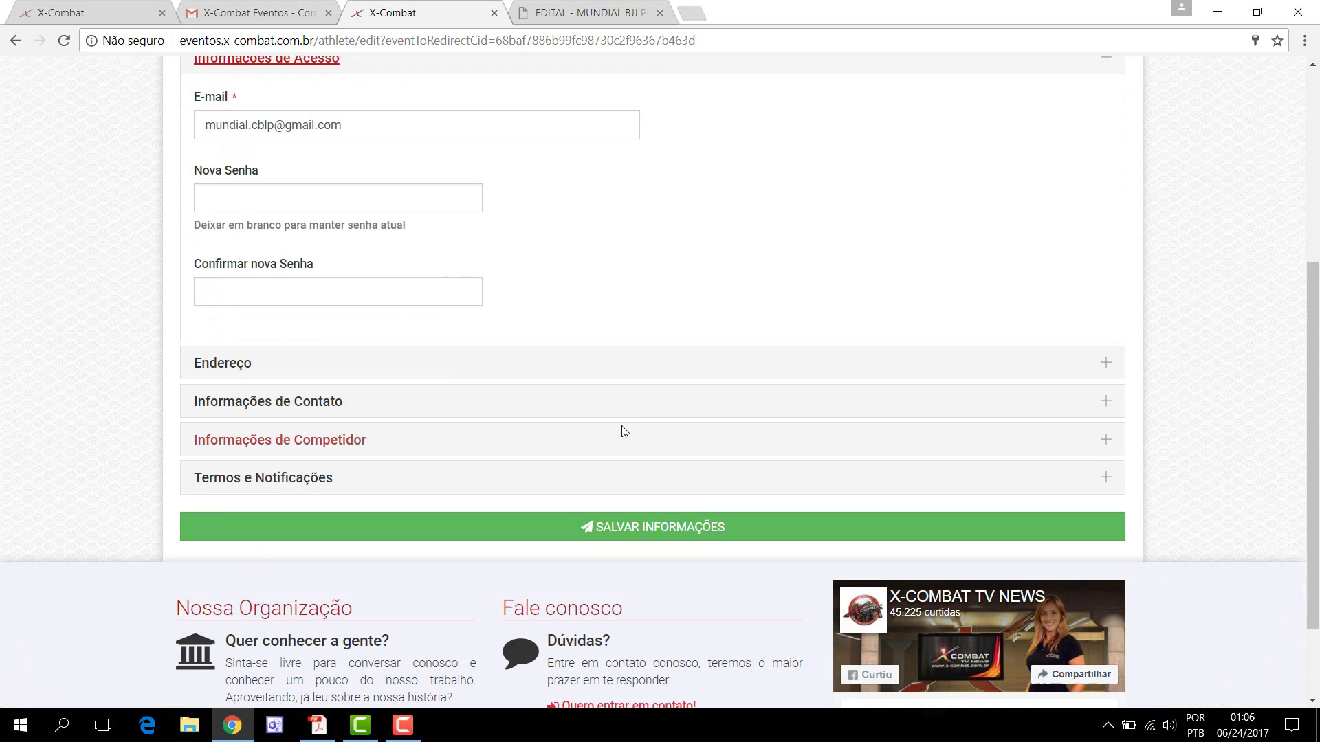
pyautogui.click(438, 364)
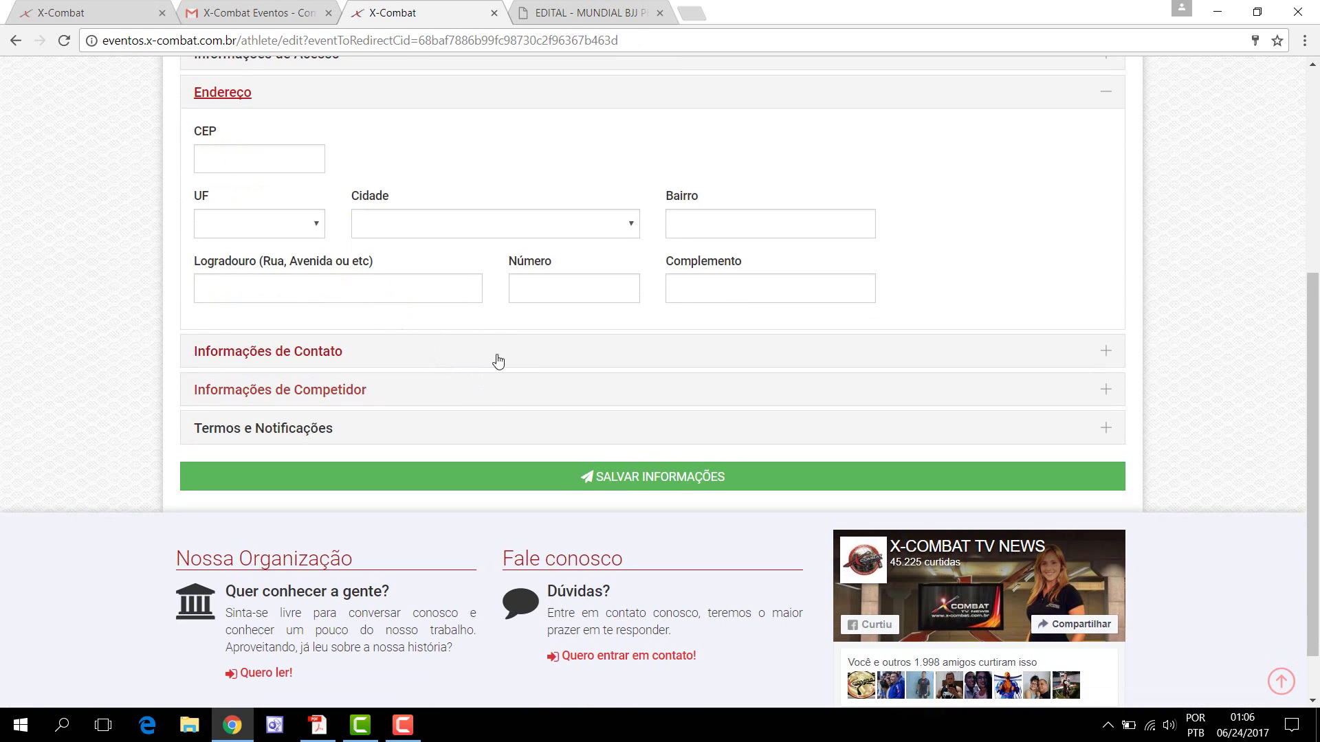
pyautogui.click(305, 152)
pyautogui.click(282, 163)
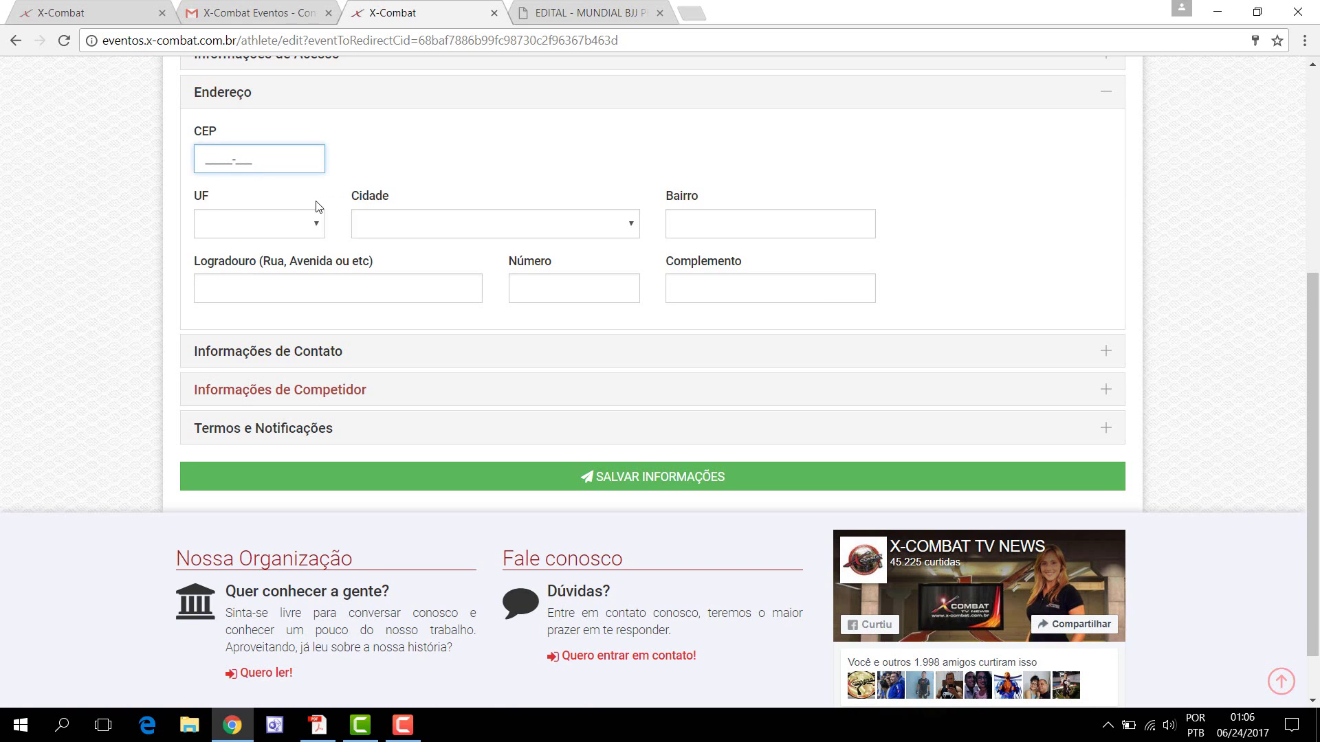
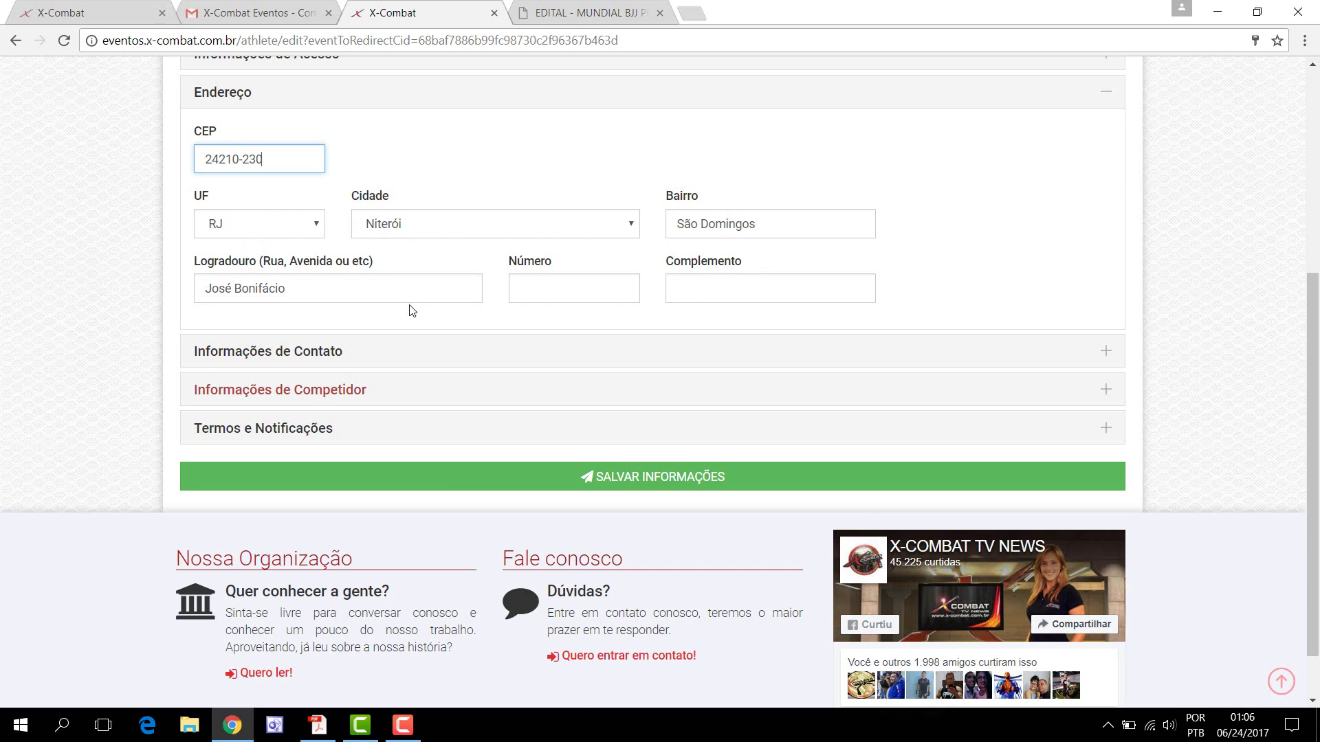
pyautogui.click(560, 285)
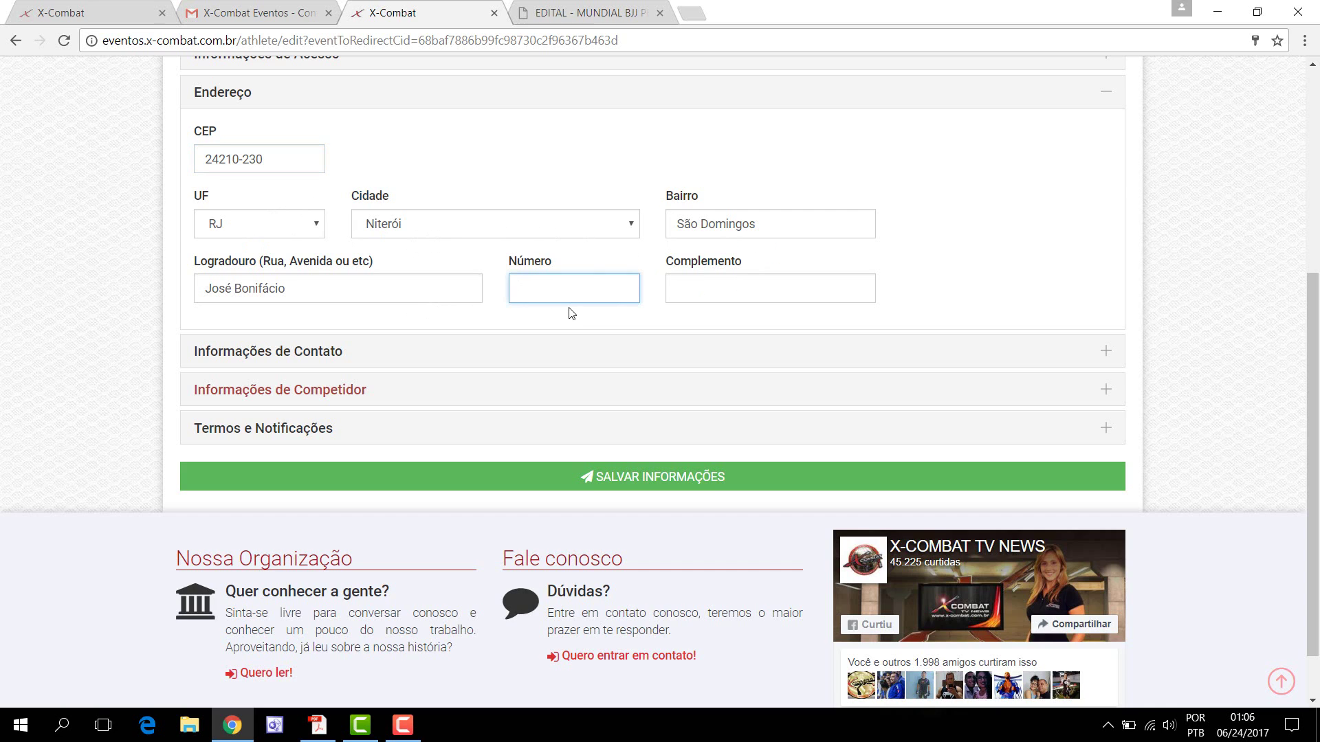
pyautogui.click(694, 297)
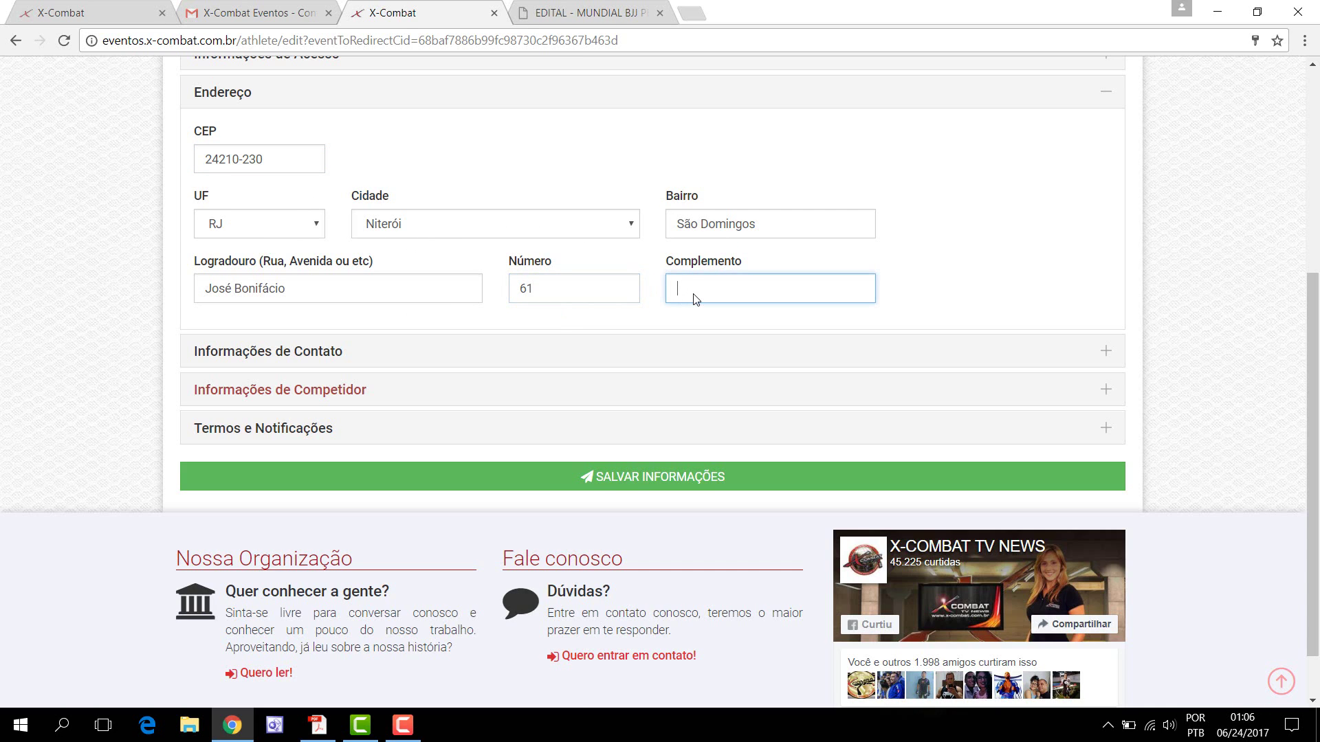
# Step: Expand Informações de Contato and enter the athlete's mobile number in Celular 1
pyautogui.click(314, 362)
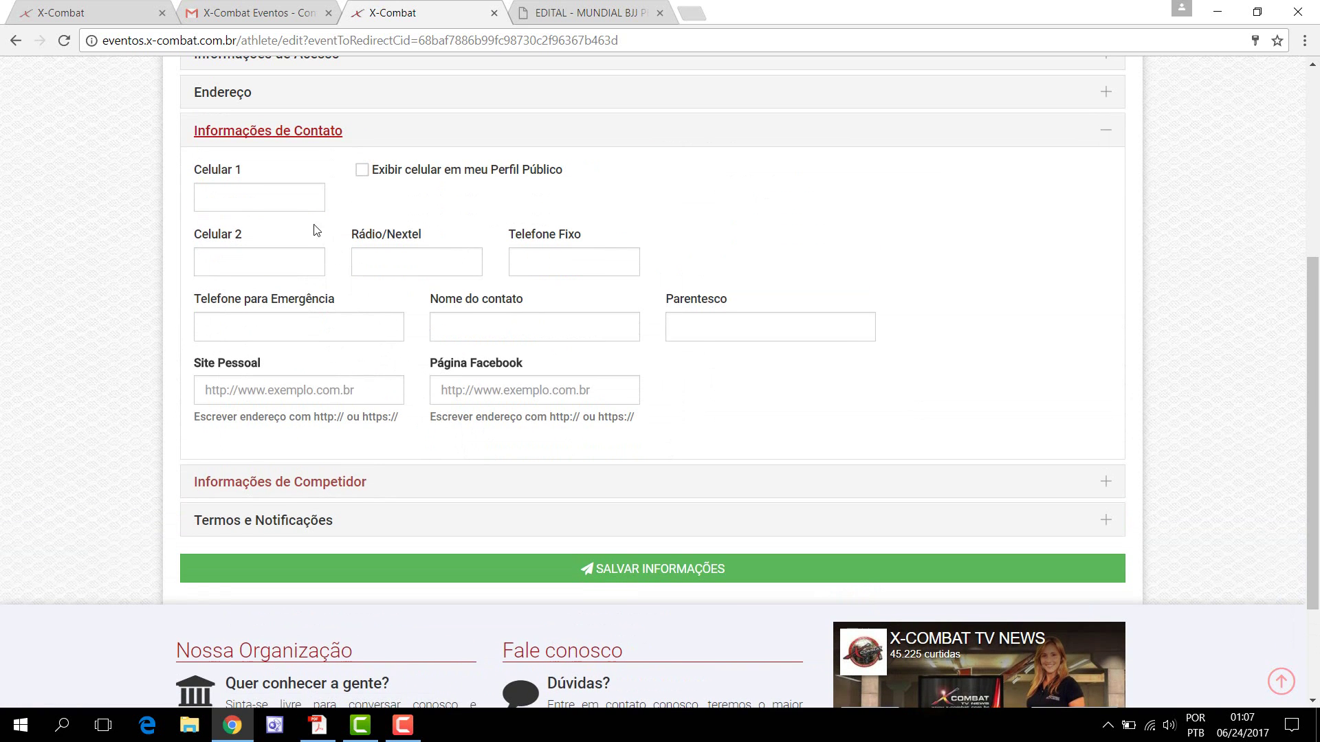
pyautogui.click(271, 203)
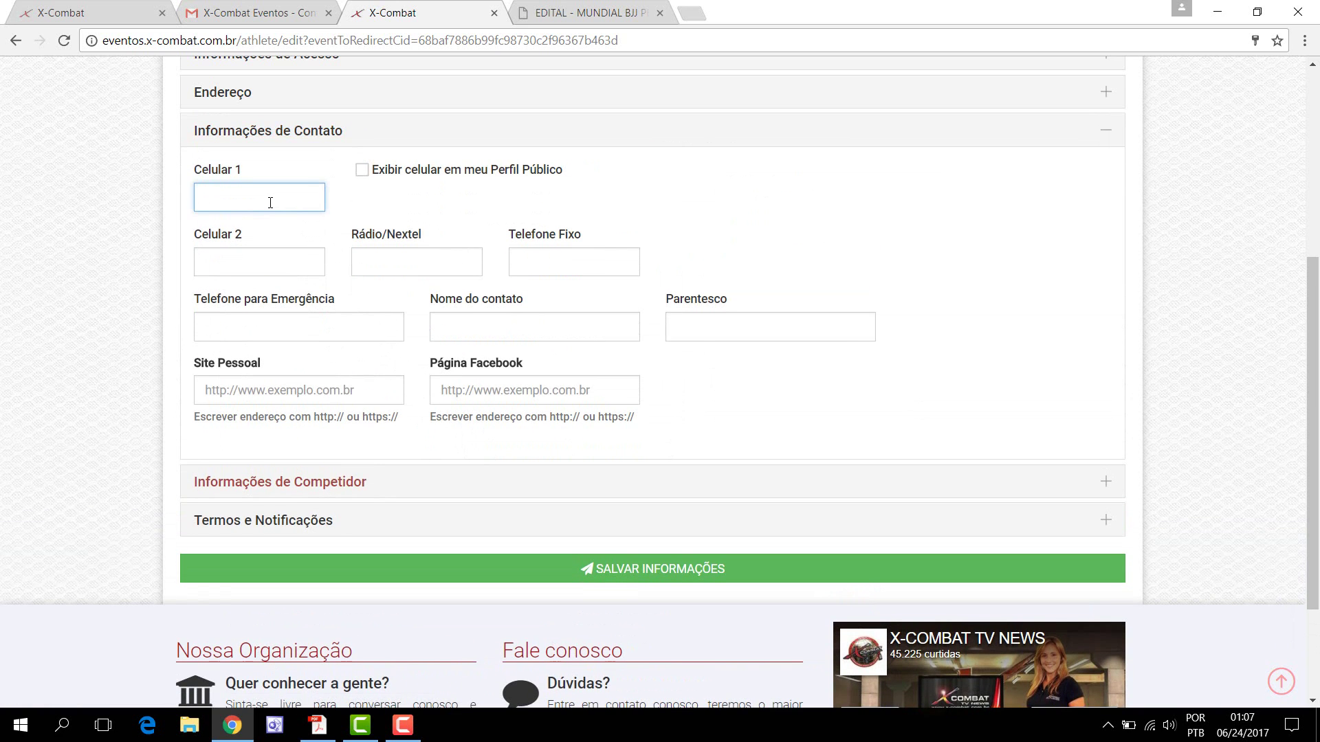
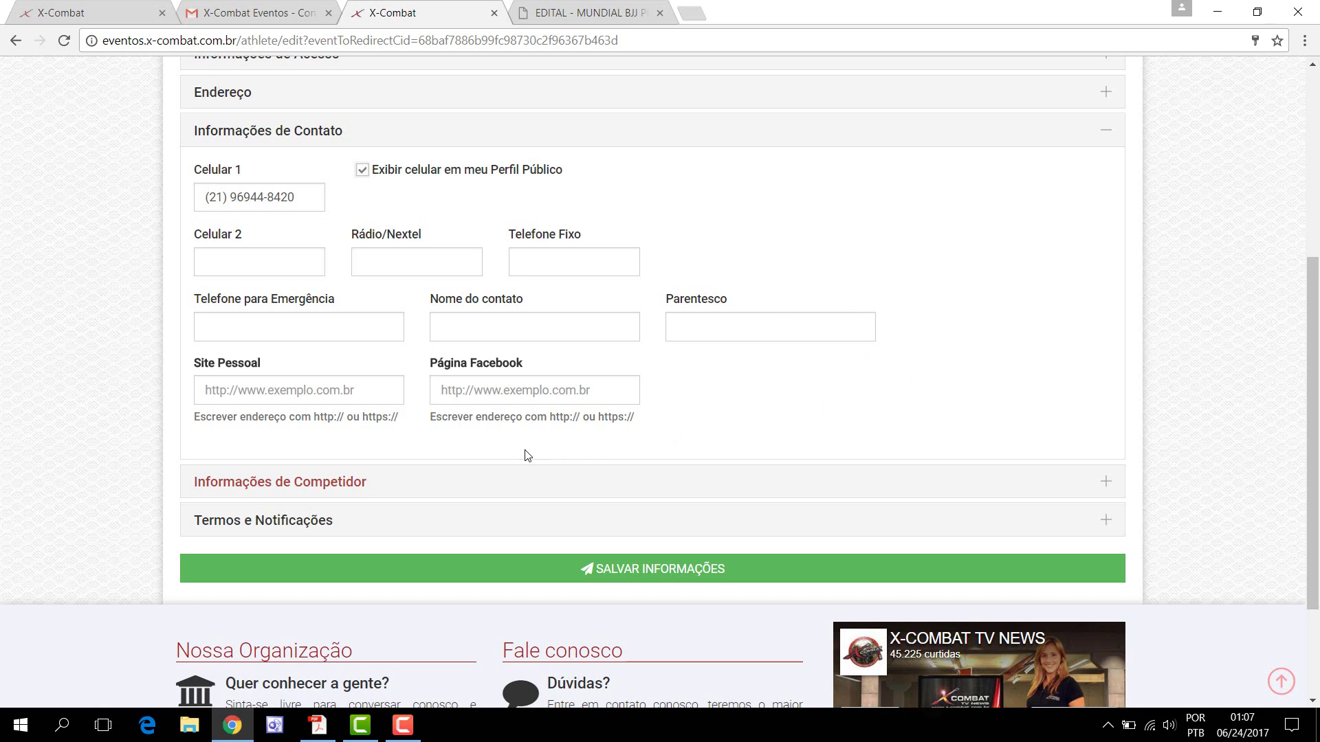
# Step: Untick Exibir celular em meu Perfil Público so the mobile stays hidden
pyautogui.click(355, 493)
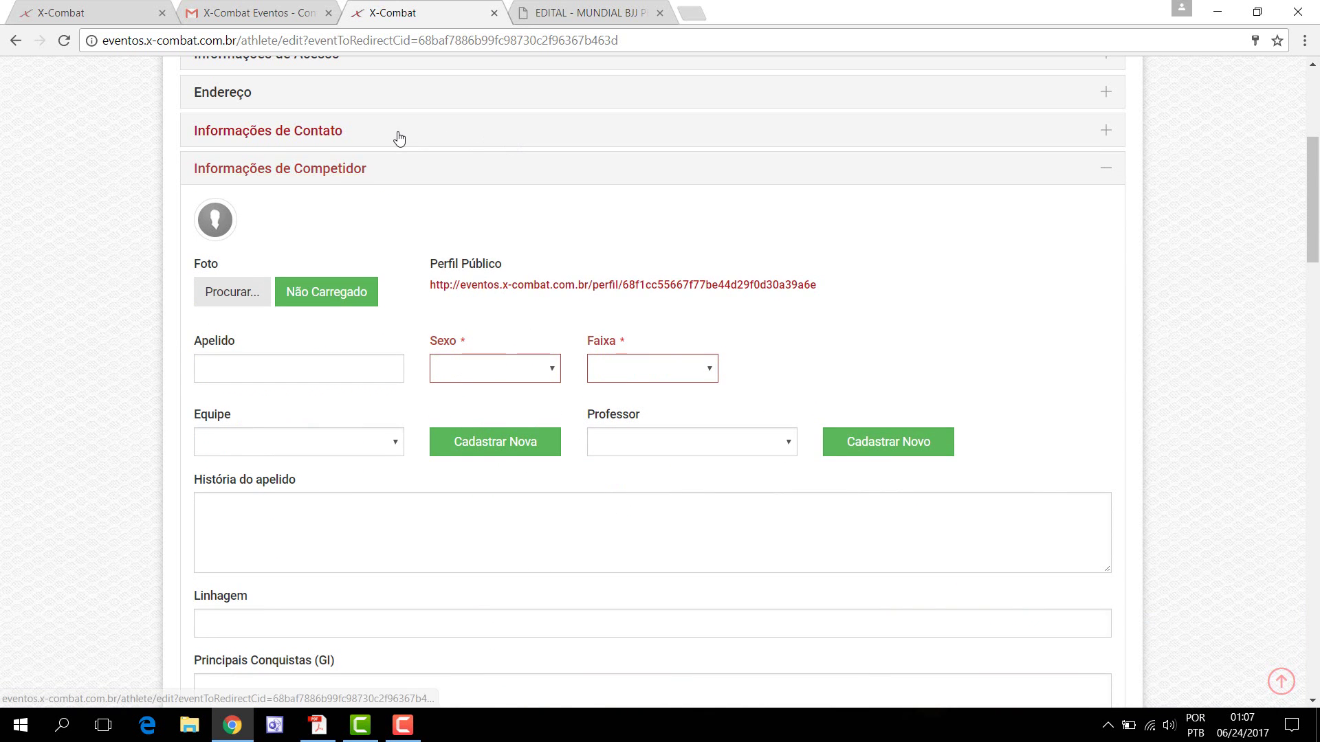
pyautogui.click(397, 135)
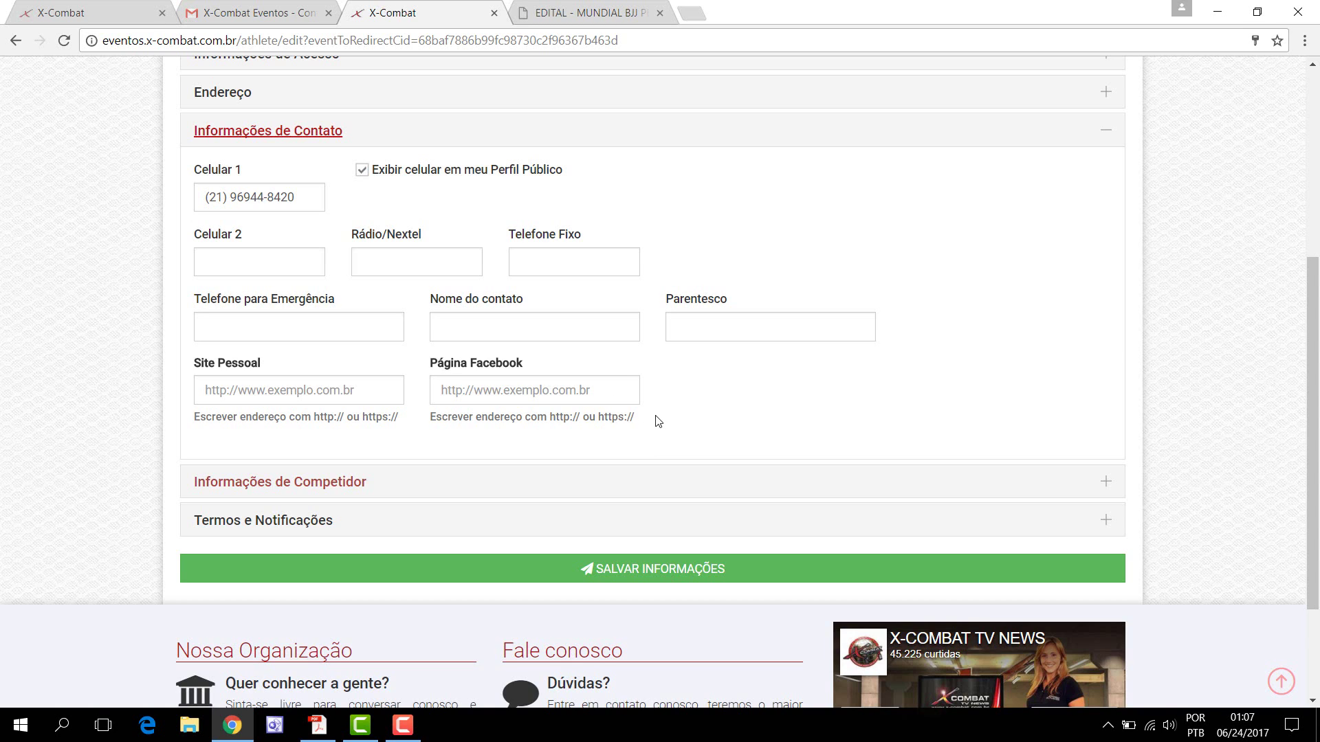
pyautogui.click(362, 170)
pyautogui.click(362, 170)
pyautogui.click(362, 171)
# Step: In Informações de Competidor, set Sexo to Masculino and Faixa to Branca
pyautogui.click(451, 482)
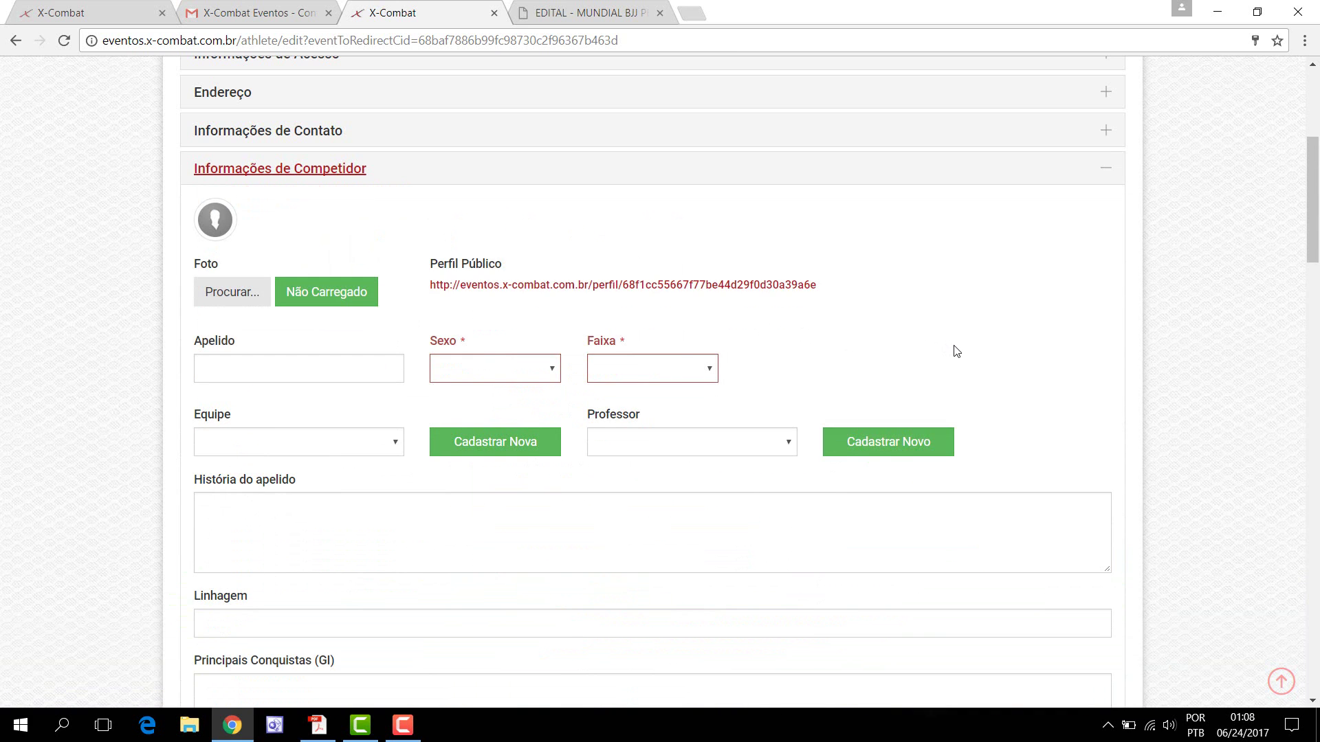
pyautogui.click(558, 377)
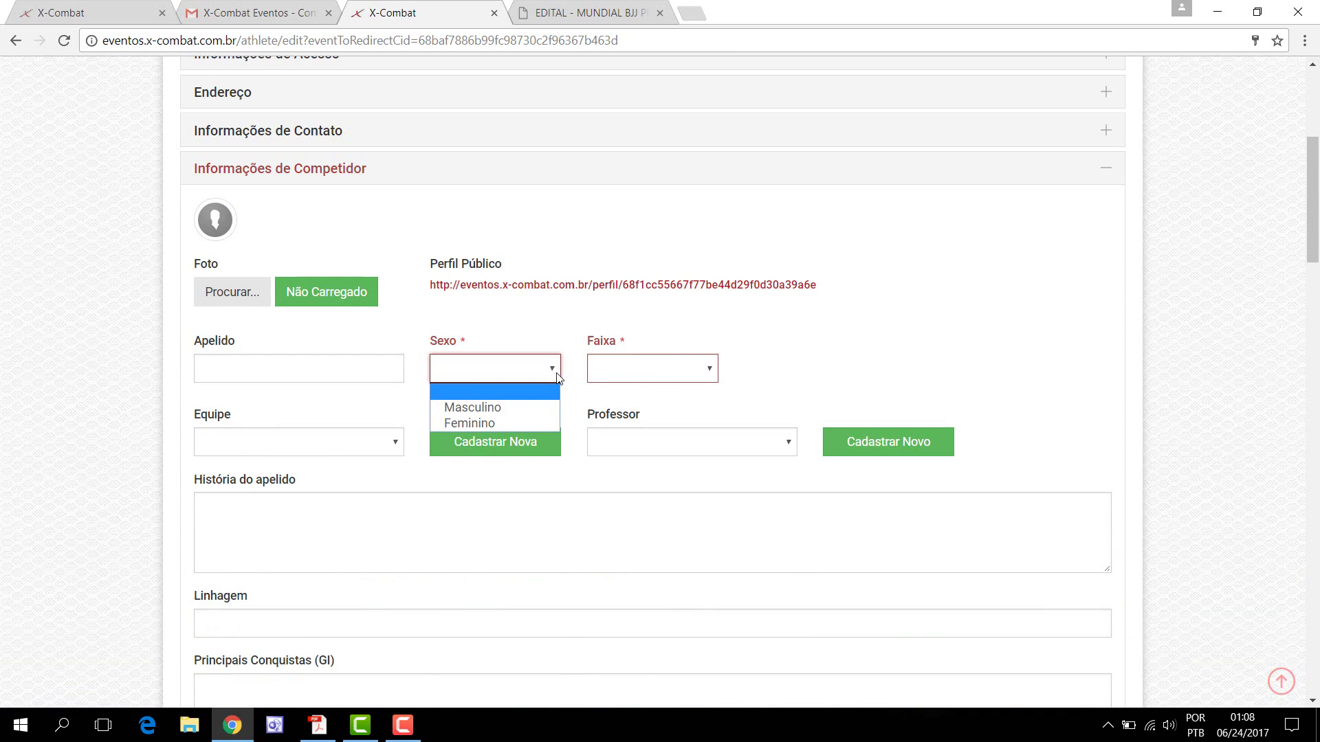
pyautogui.click(541, 409)
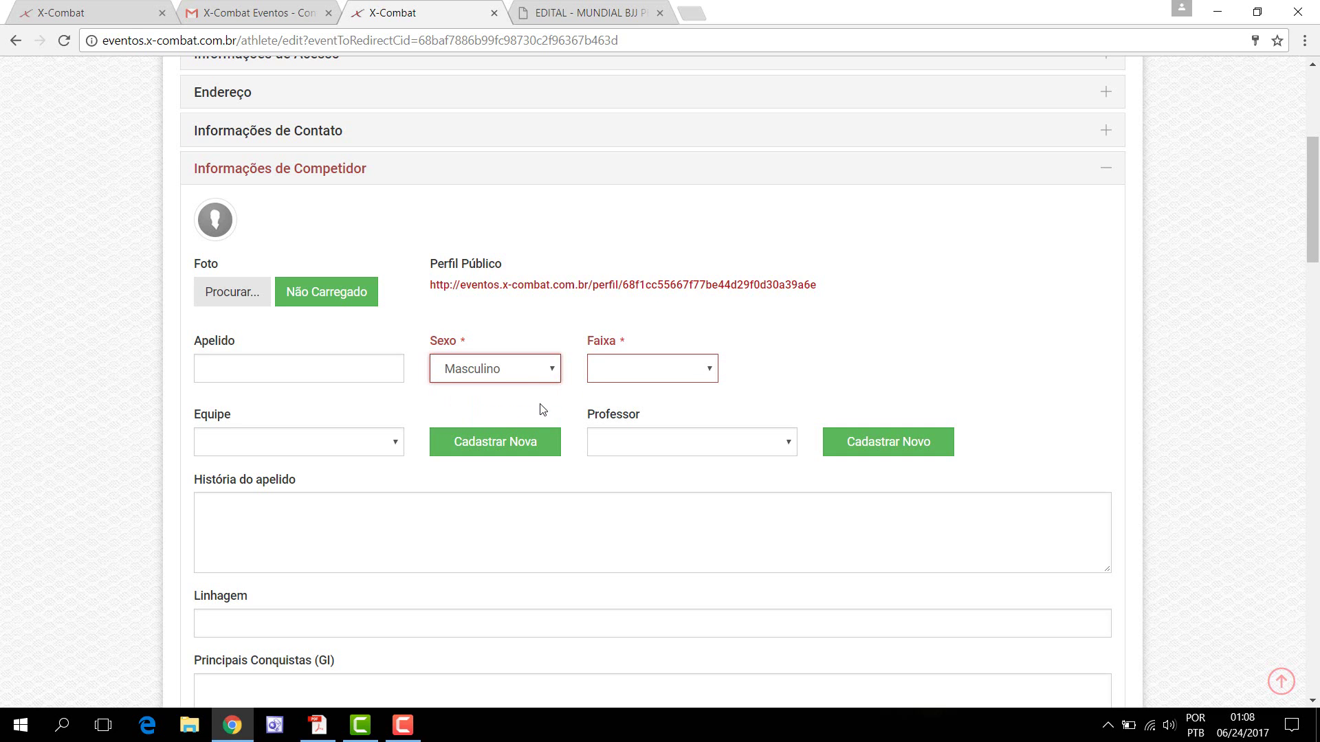
pyautogui.click(712, 370)
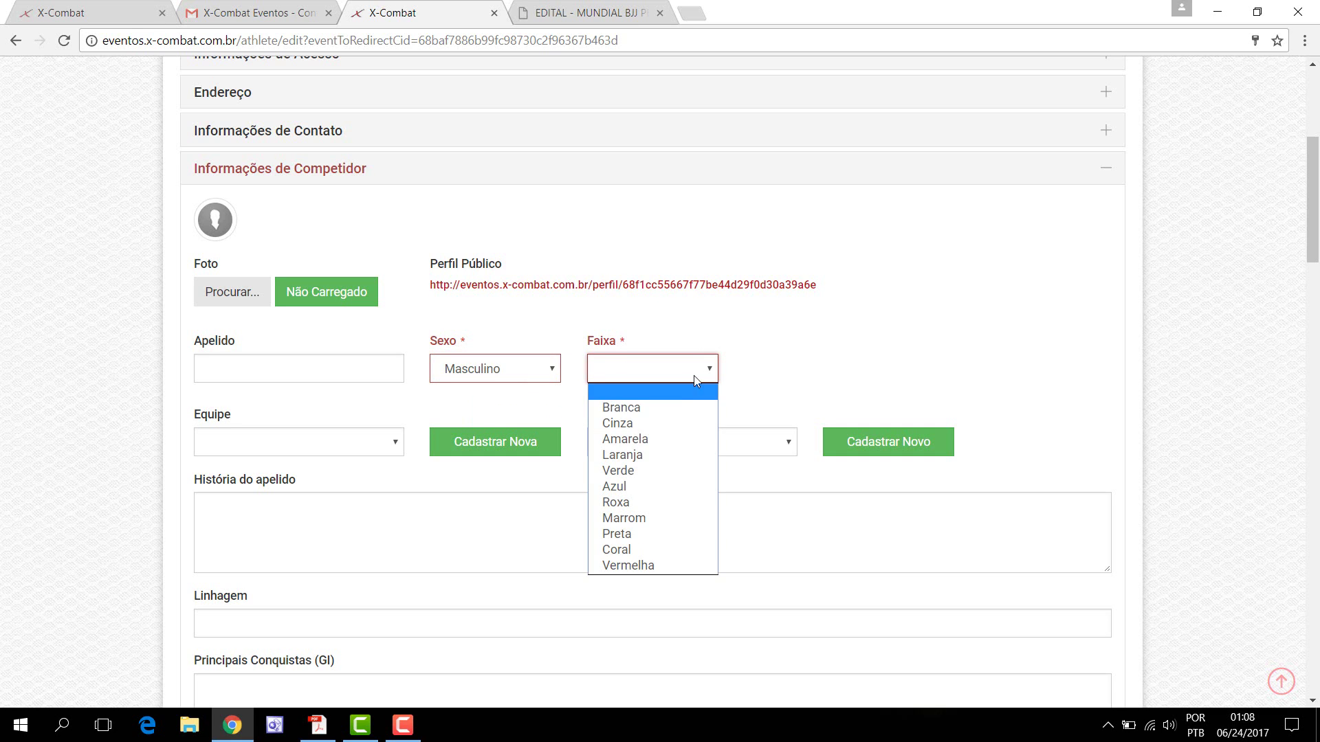
pyautogui.click(670, 406)
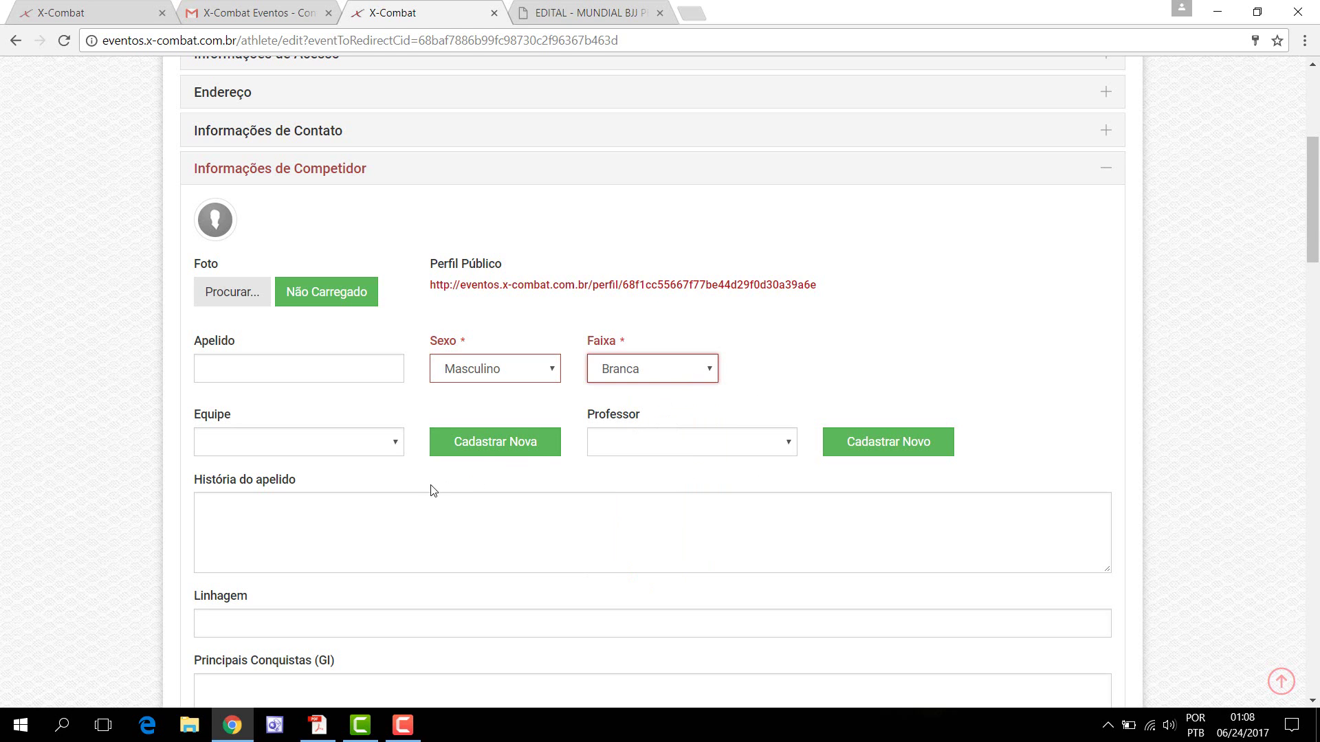
# Step: Open the Equipe dropdown and scroll through the list of teams
pyautogui.click(397, 450)
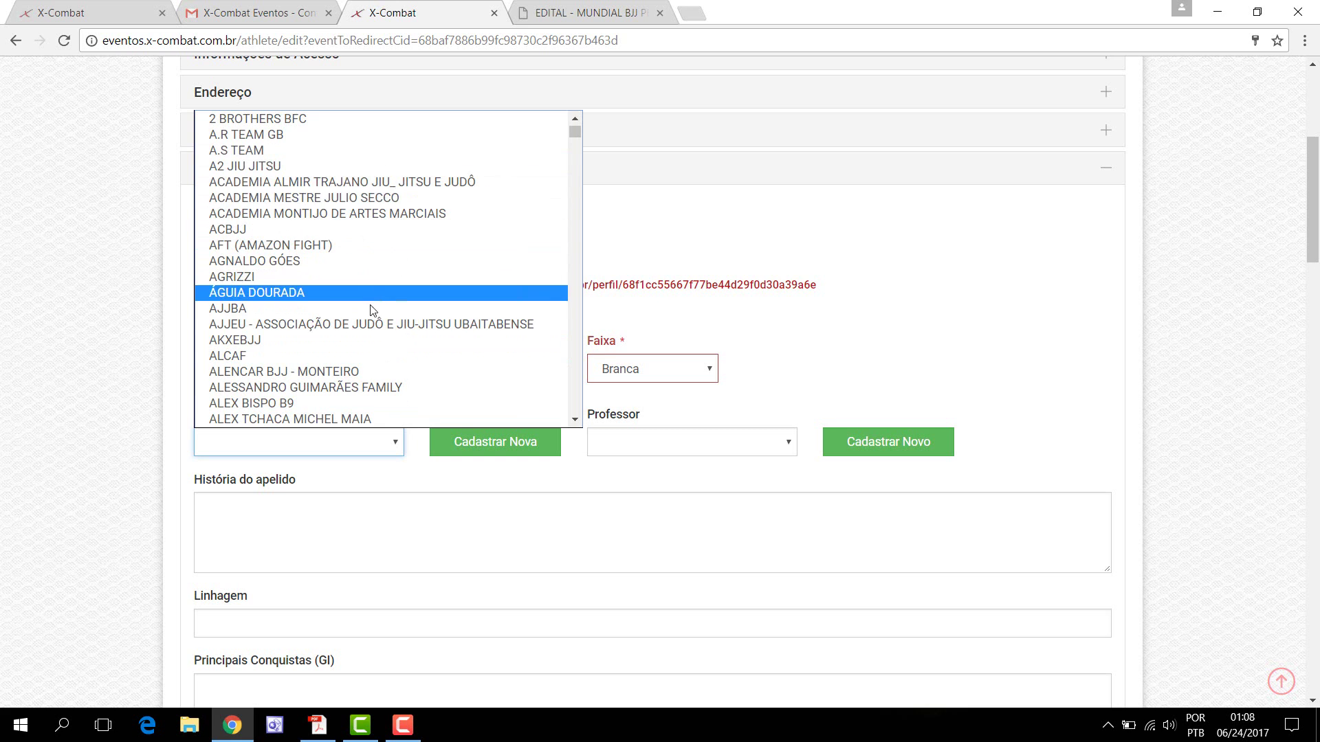
pyautogui.scroll(-5, 372, 309)
pyautogui.scroll(-3, 370, 310)
pyautogui.scroll(8, 375, 316)
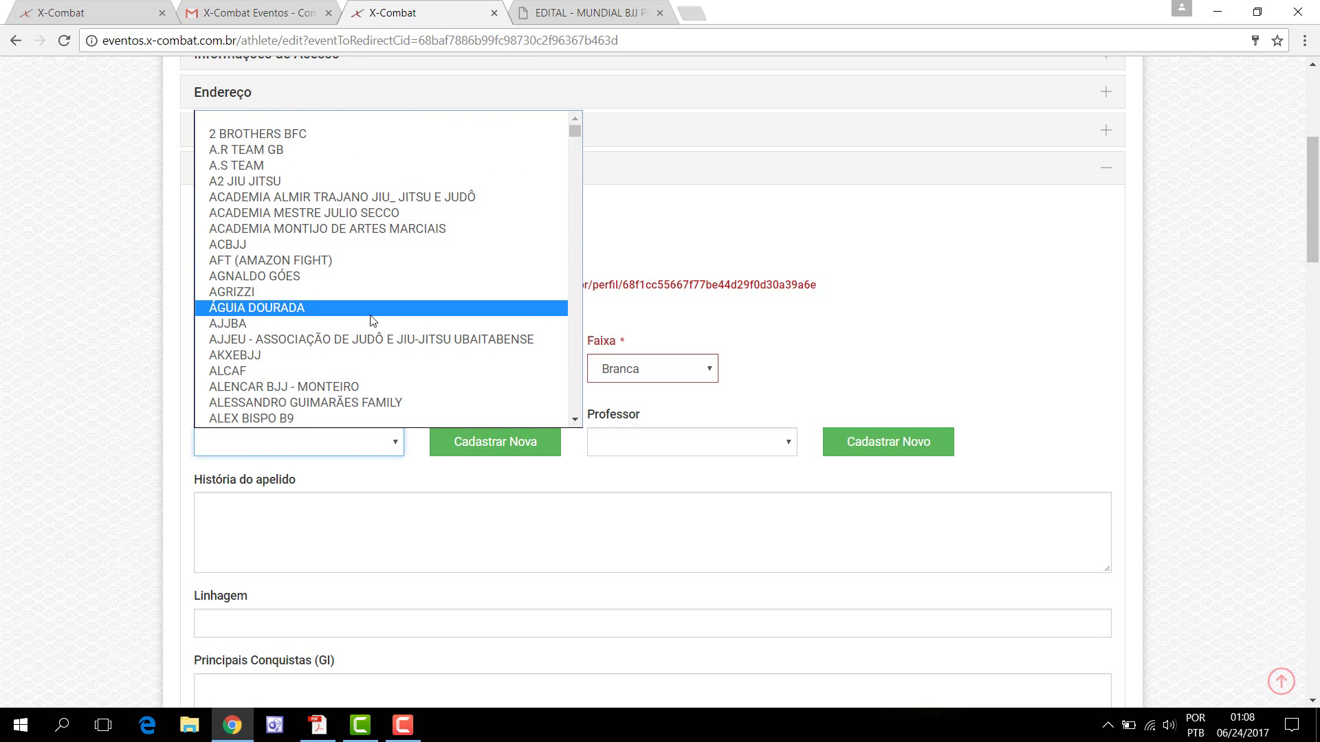
pyautogui.scroll(-12, 375, 317)
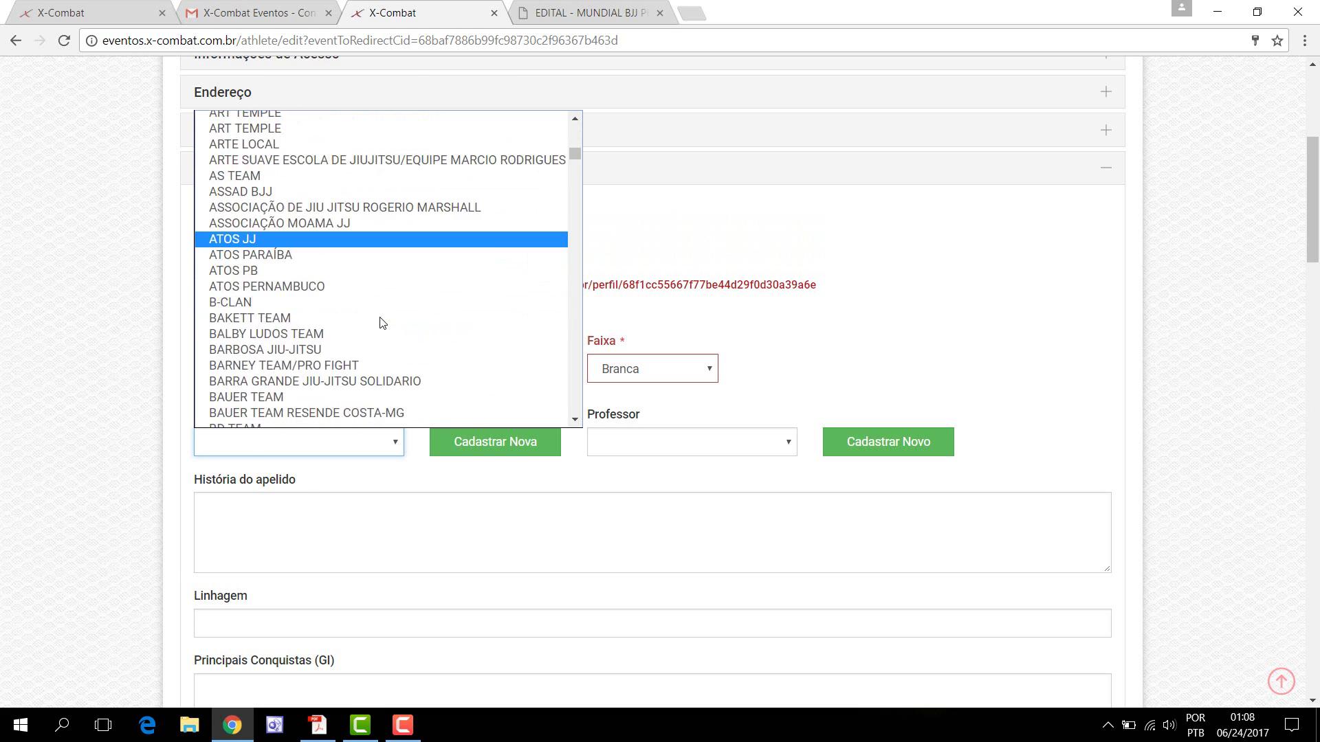
pyautogui.scroll(-4, 382, 323)
pyautogui.scroll(16, 381, 321)
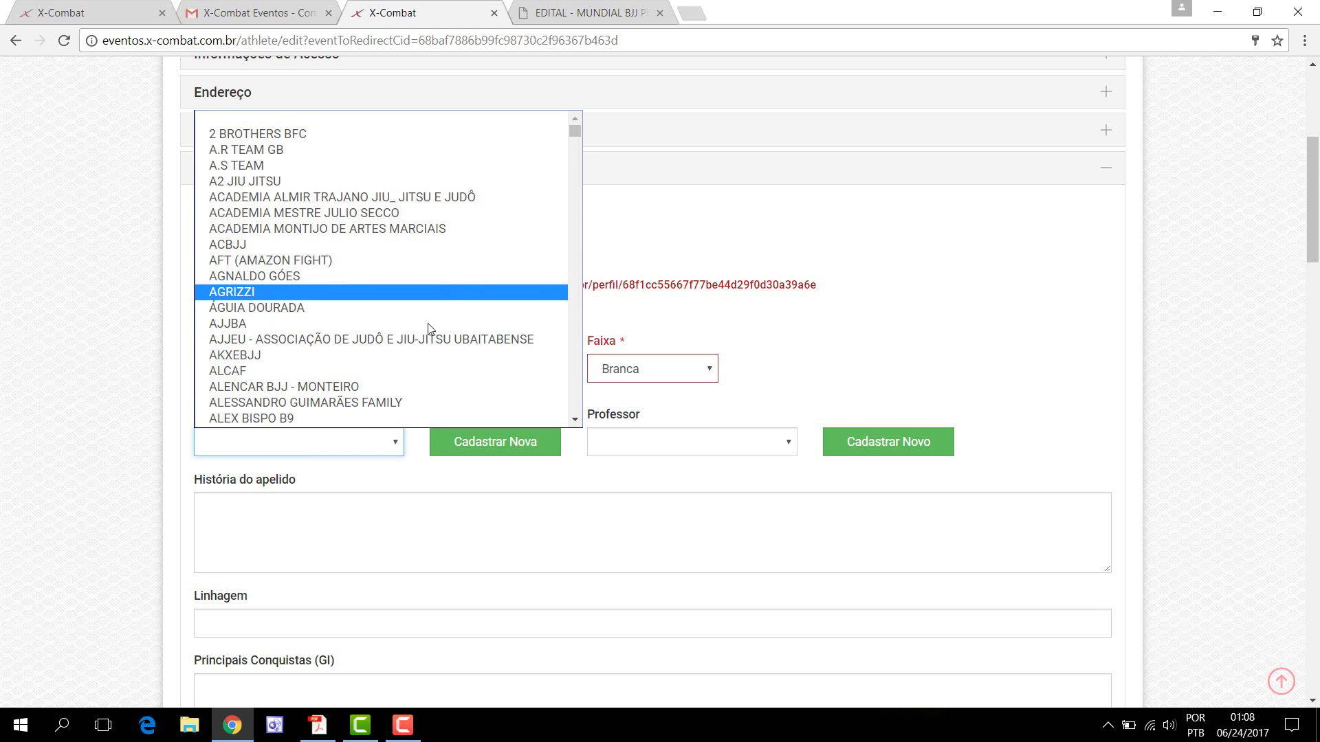
pyautogui.scroll(-5, 427, 343)
pyautogui.scroll(-2, 420, 379)
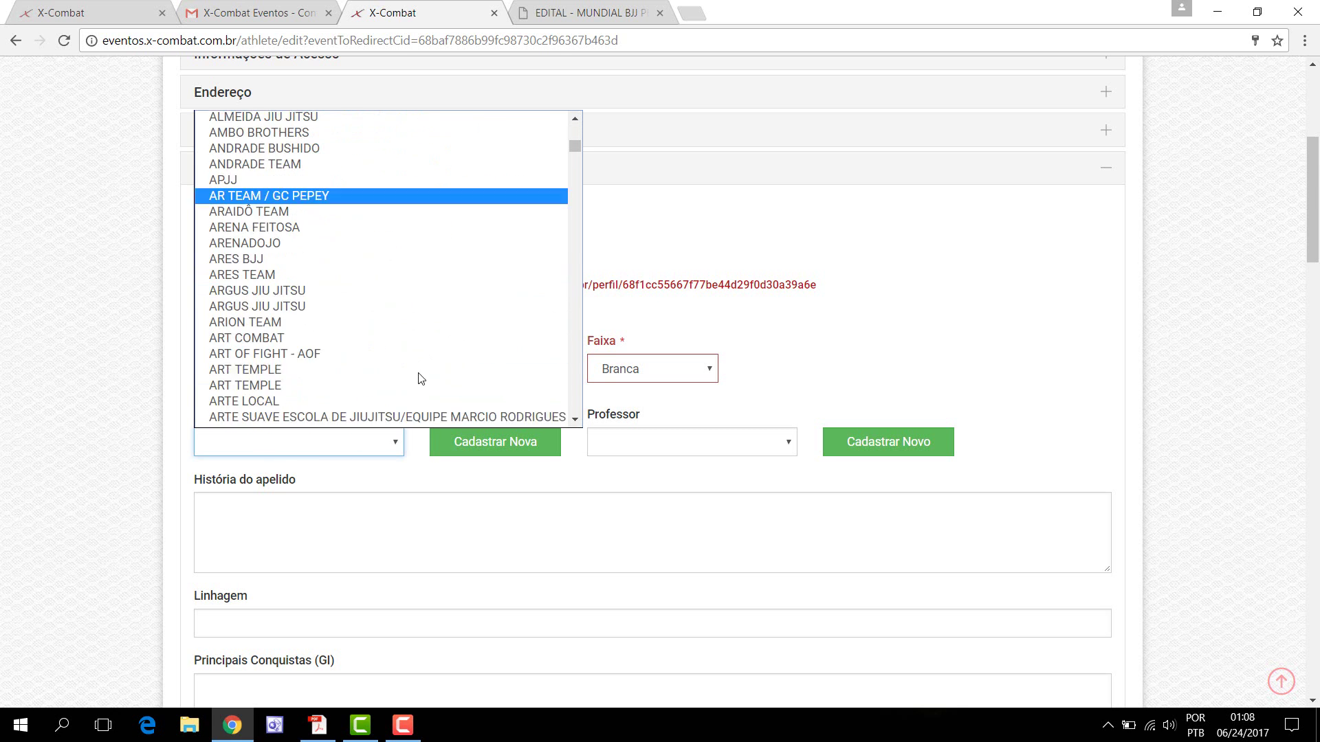
pyautogui.scroll(-5, 420, 379)
pyautogui.scroll(-10, 566, 239)
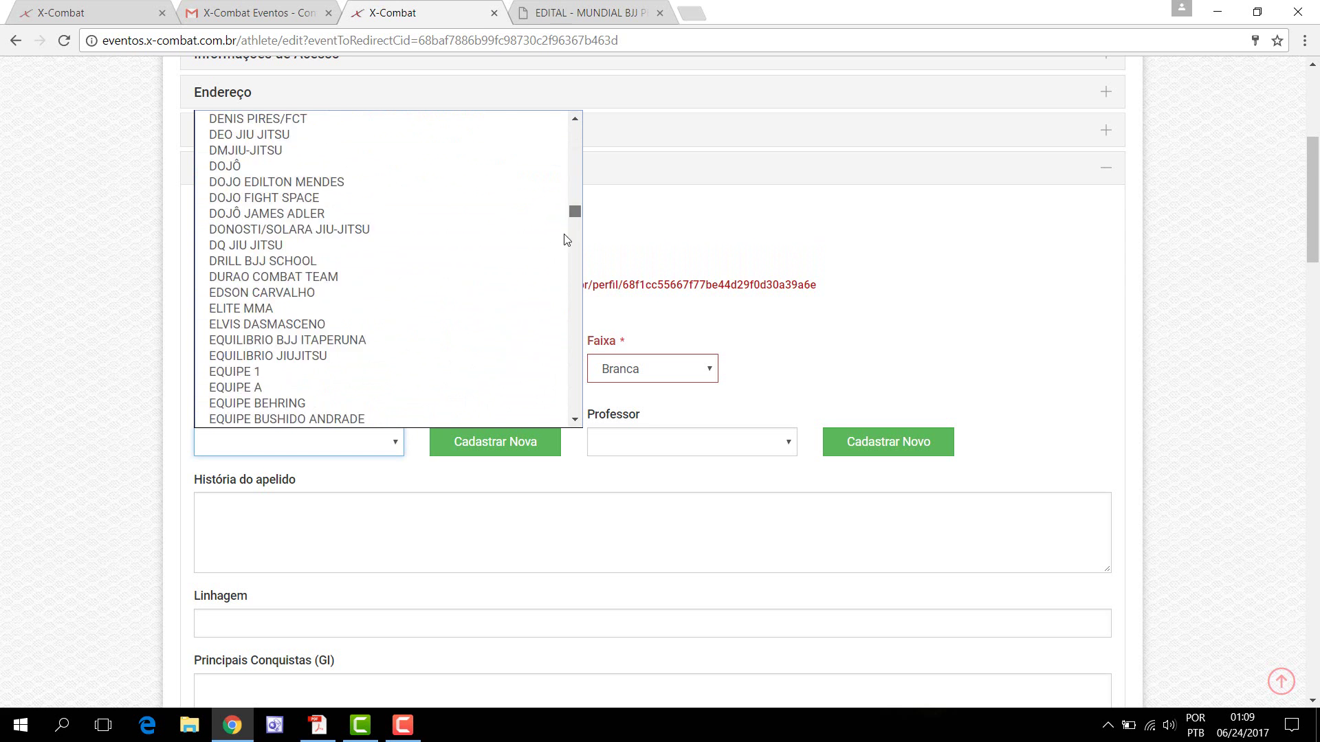
pyautogui.moveTo(574, 212); pyautogui.dragTo(546, 419)
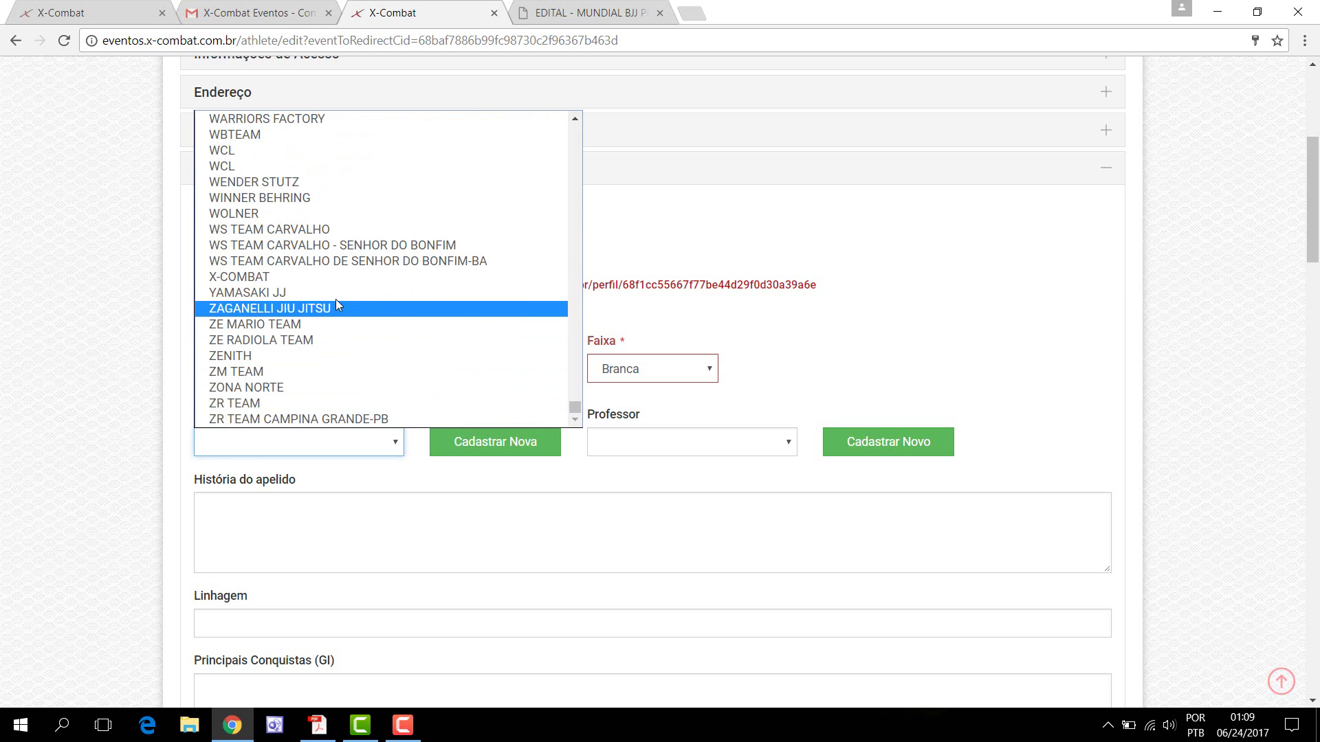
# Step: Set Equipe to X-COMBAT and select the athlete's professor
pyautogui.click(334, 279)
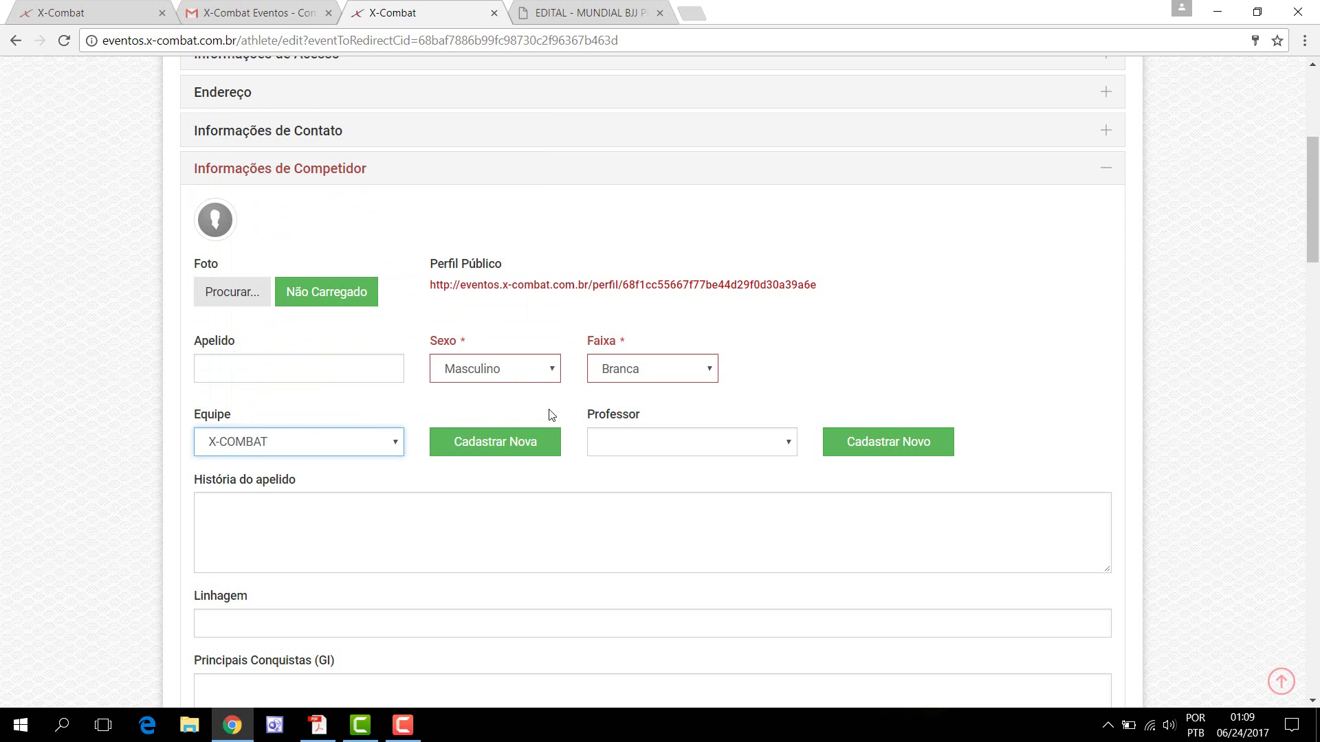
pyautogui.click(761, 450)
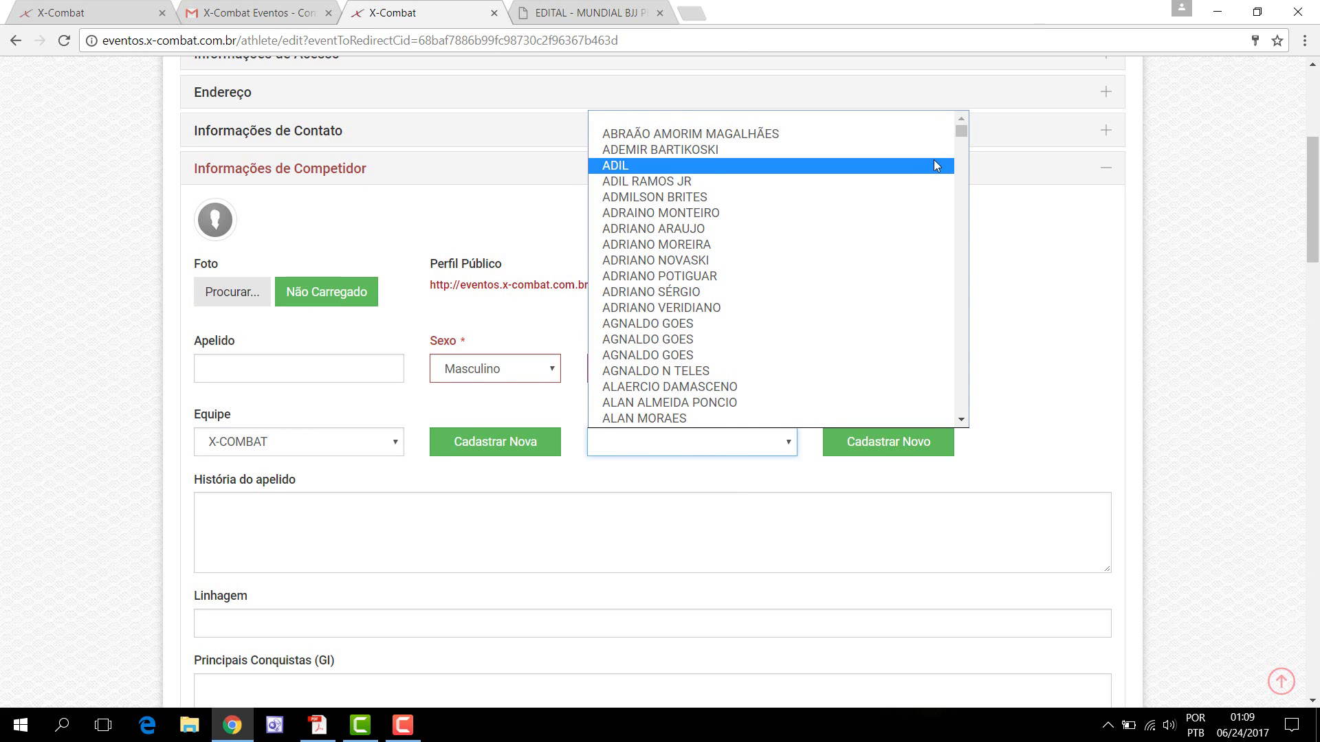
pyautogui.moveTo(961, 131); pyautogui.dragTo(953, 421)
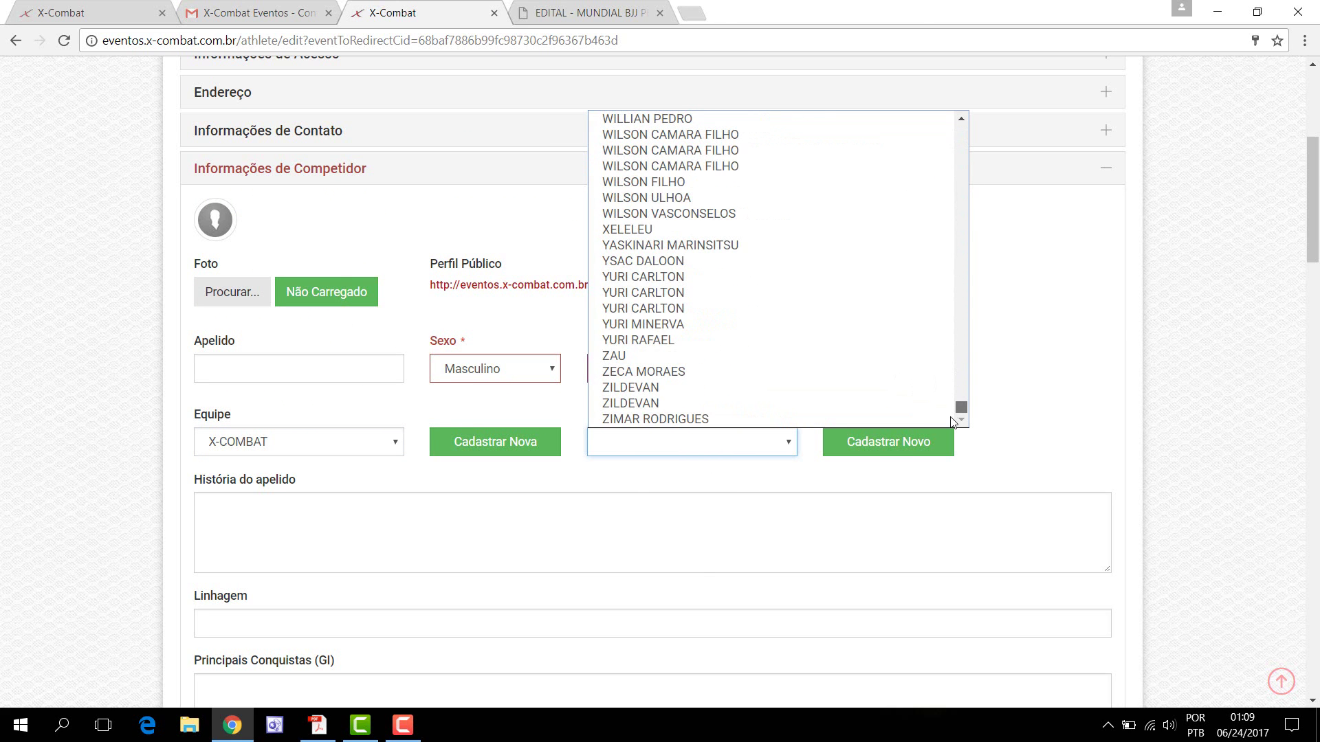
pyautogui.click(809, 288)
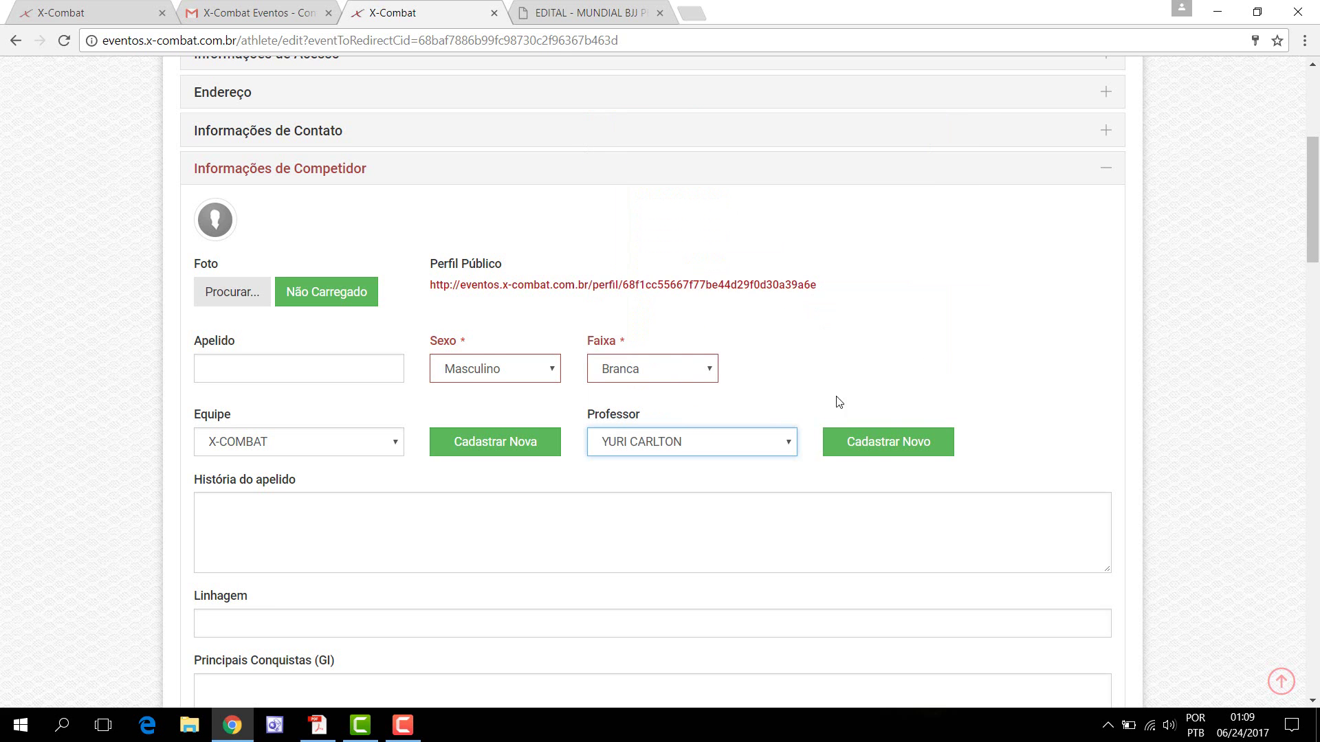
pyautogui.scroll(-1, 871, 509)
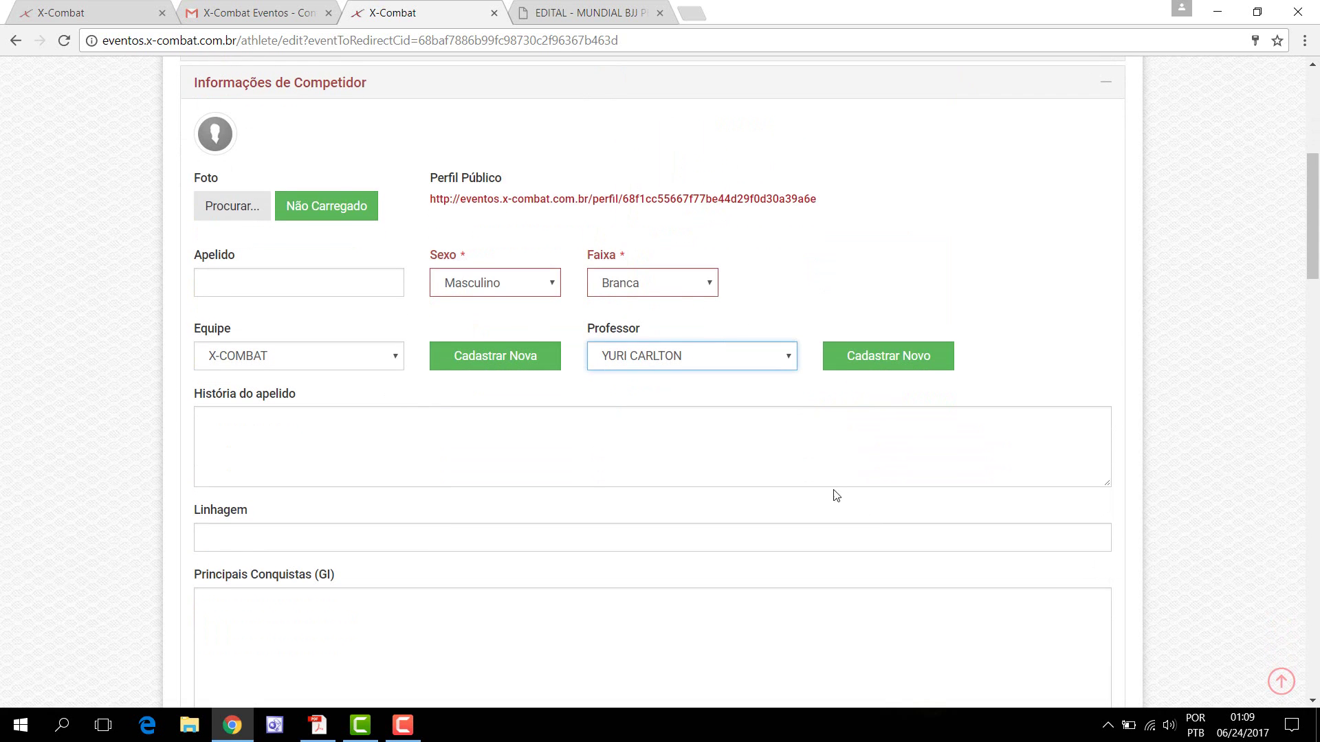
# Step: Type the athlete's nickname into the Apelido field
pyautogui.click(299, 418)
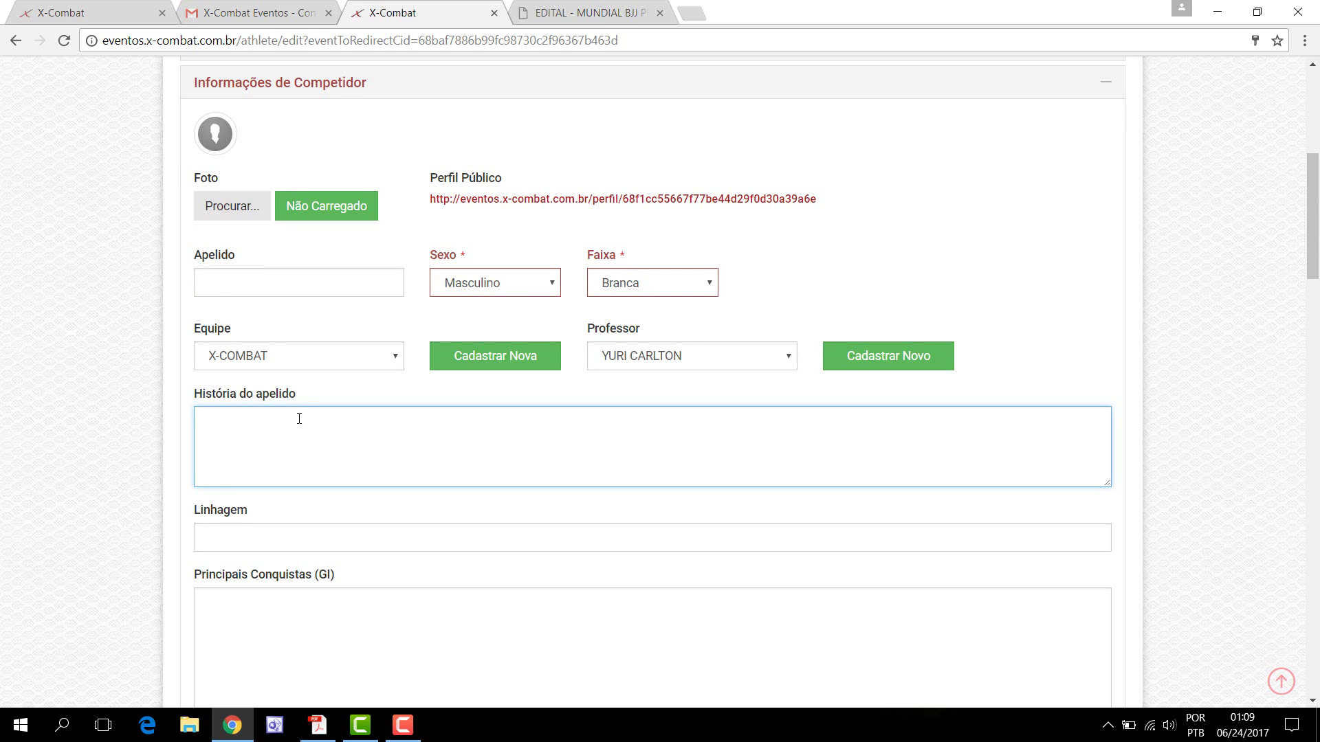
pyautogui.click(255, 283)
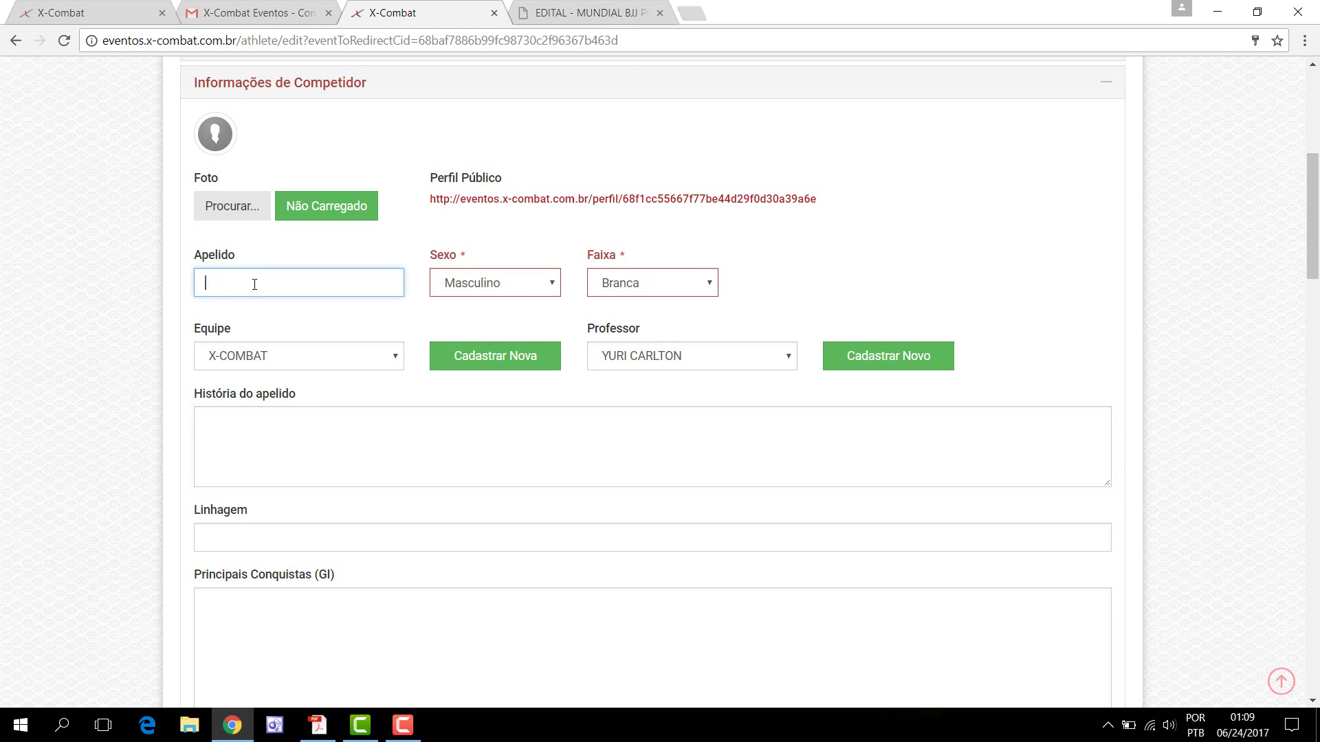
pyautogui.write('PAULINHO')
pyautogui.click(243, 444)
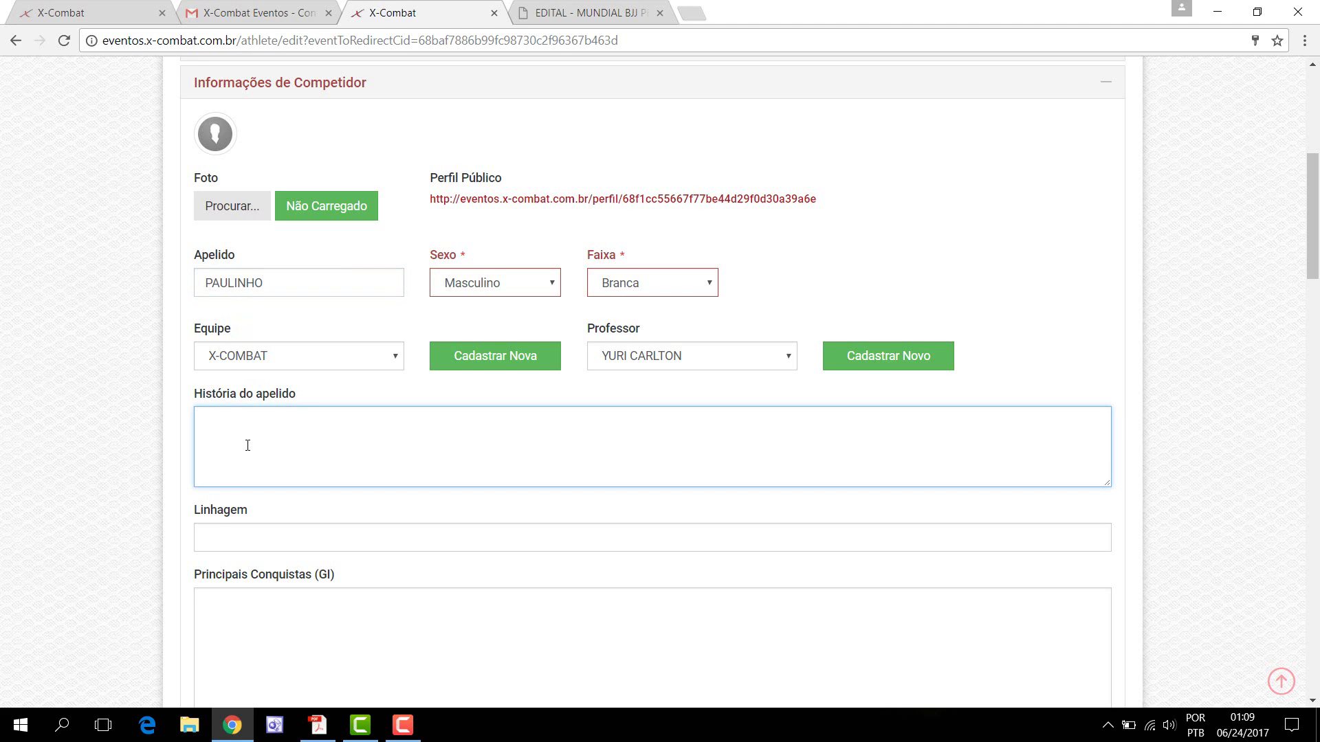
pyautogui.scroll(-3, 246, 444)
pyautogui.scroll(3, 313, 397)
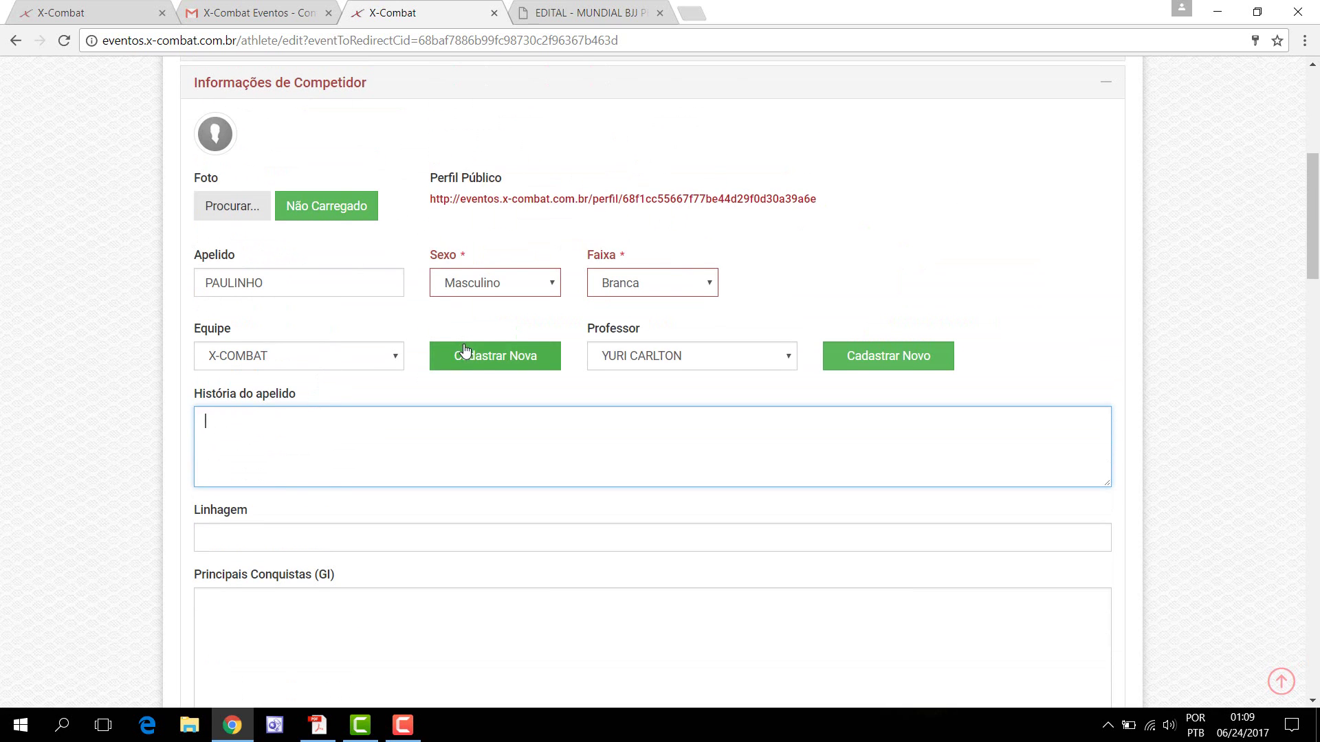
# Step: Save the profile form with SALVAR INFORMAÇÕES, opening the MUNDIAL BJJ PRO 2017 registration form
pyautogui.scroll(-3, 371, 462)
pyautogui.scroll(-10, 368, 451)
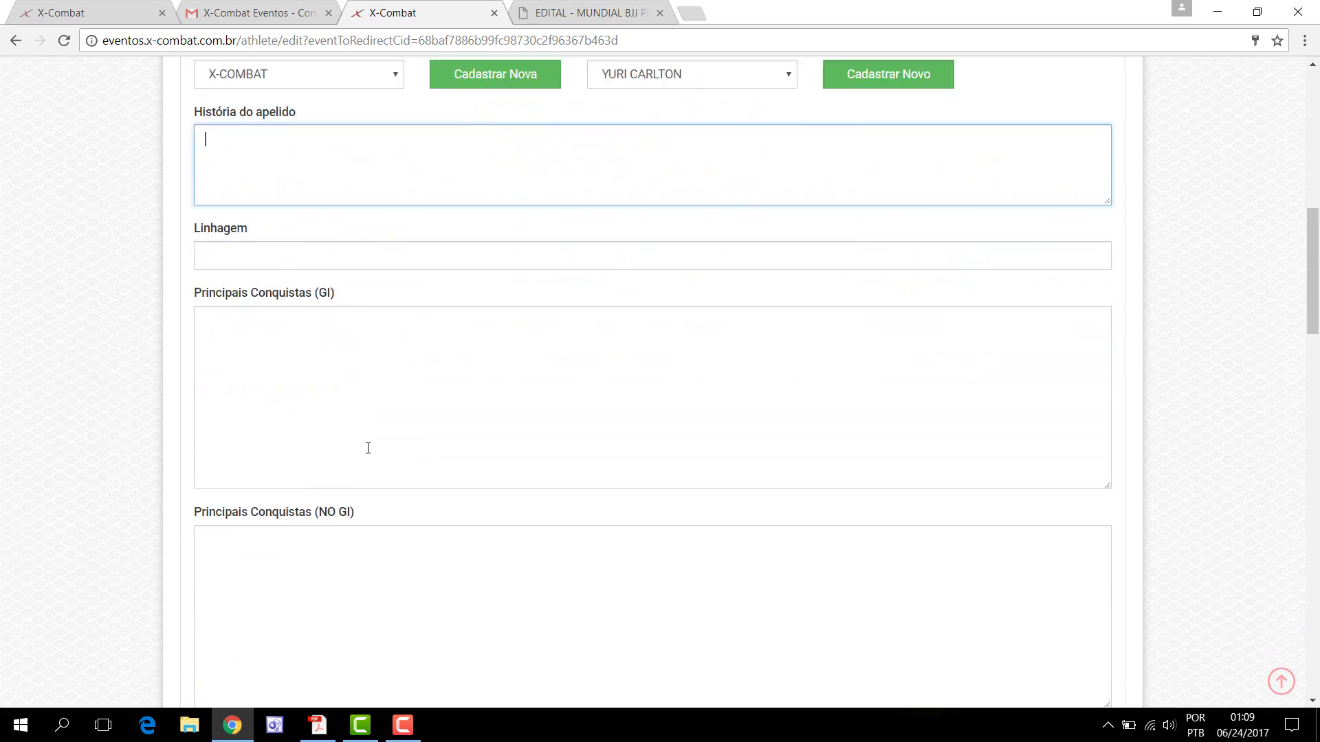
pyautogui.scroll(-3, 374, 445)
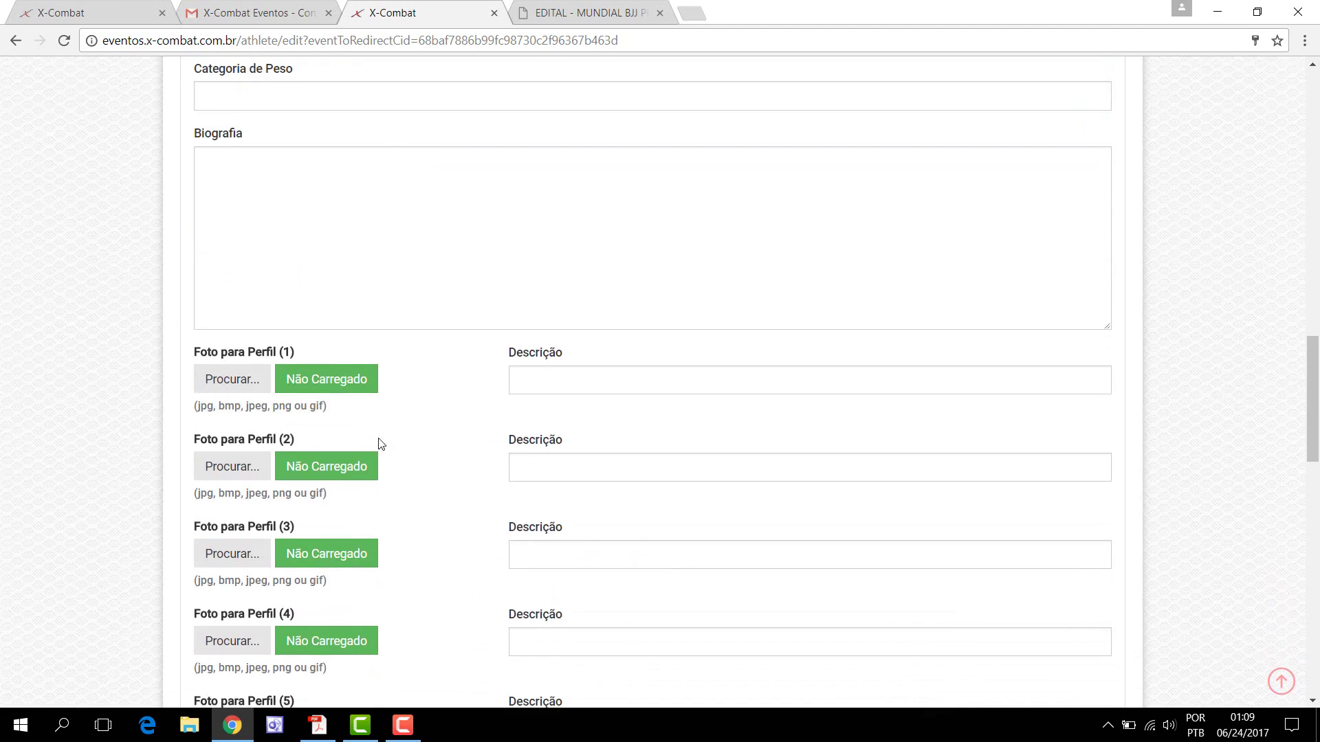
pyautogui.scroll(-4, 391, 435)
pyautogui.scroll(-12, 489, 402)
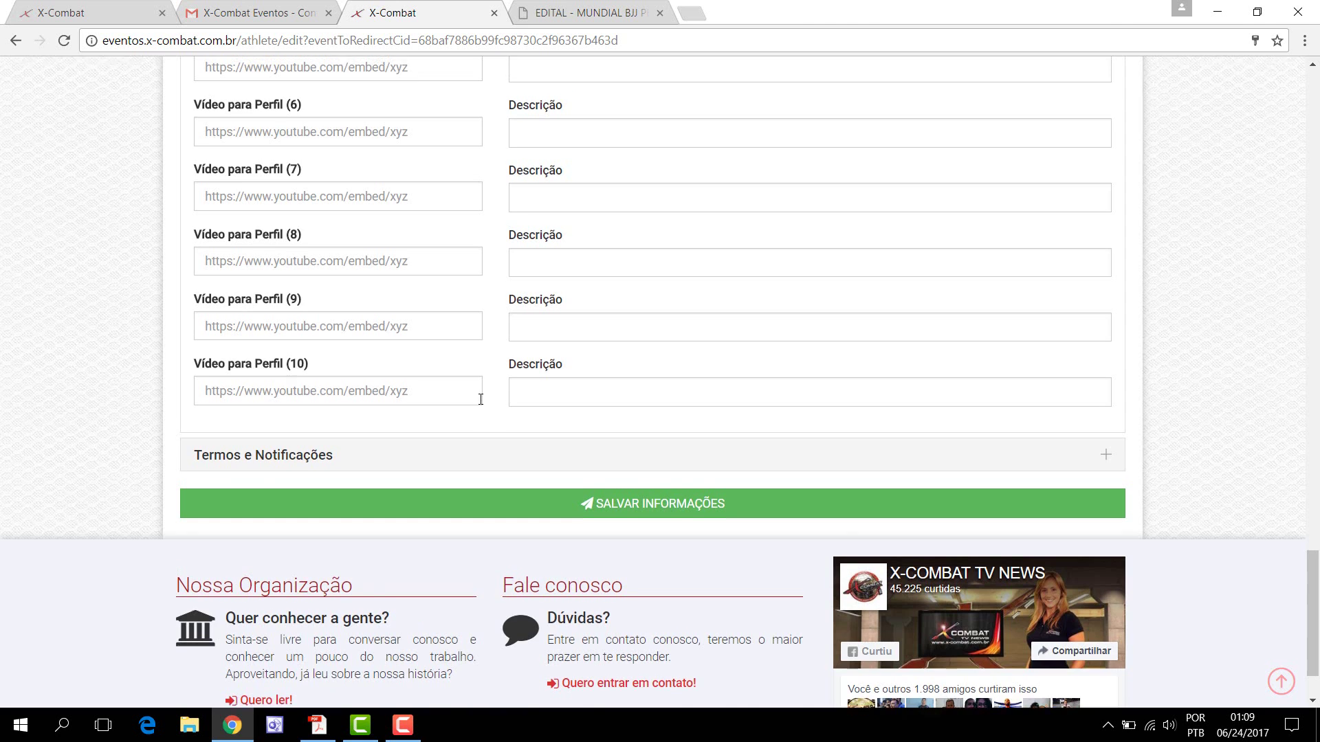
pyautogui.scroll(5, 480, 396)
pyautogui.scroll(-6, 481, 398)
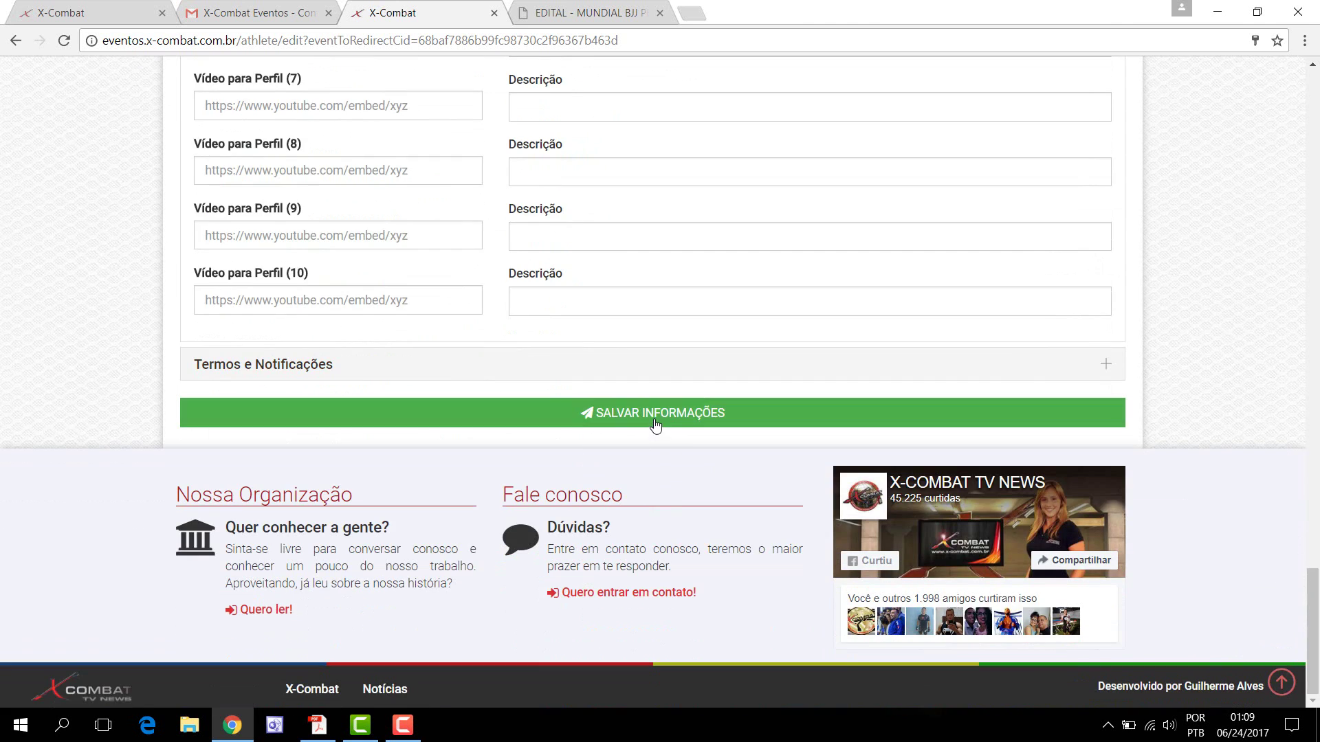
pyautogui.click(653, 420)
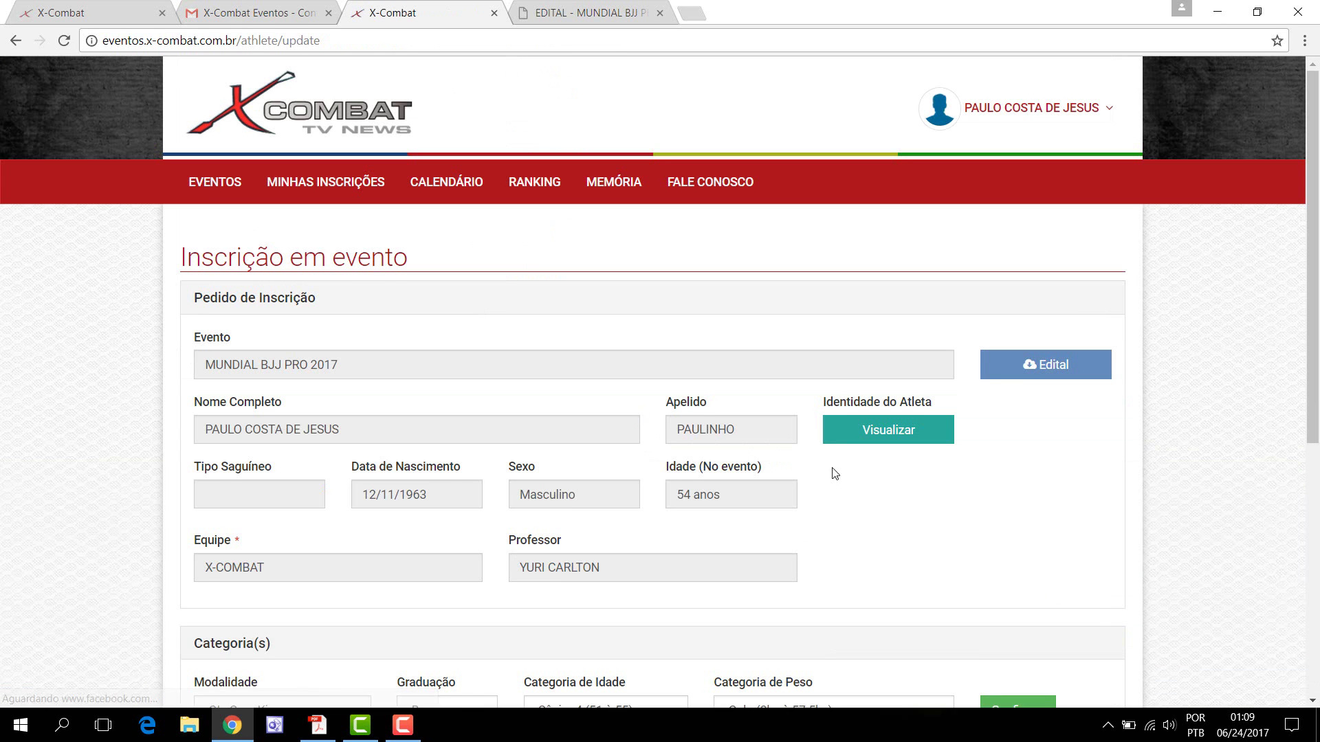
pyautogui.scroll(-3, 921, 517)
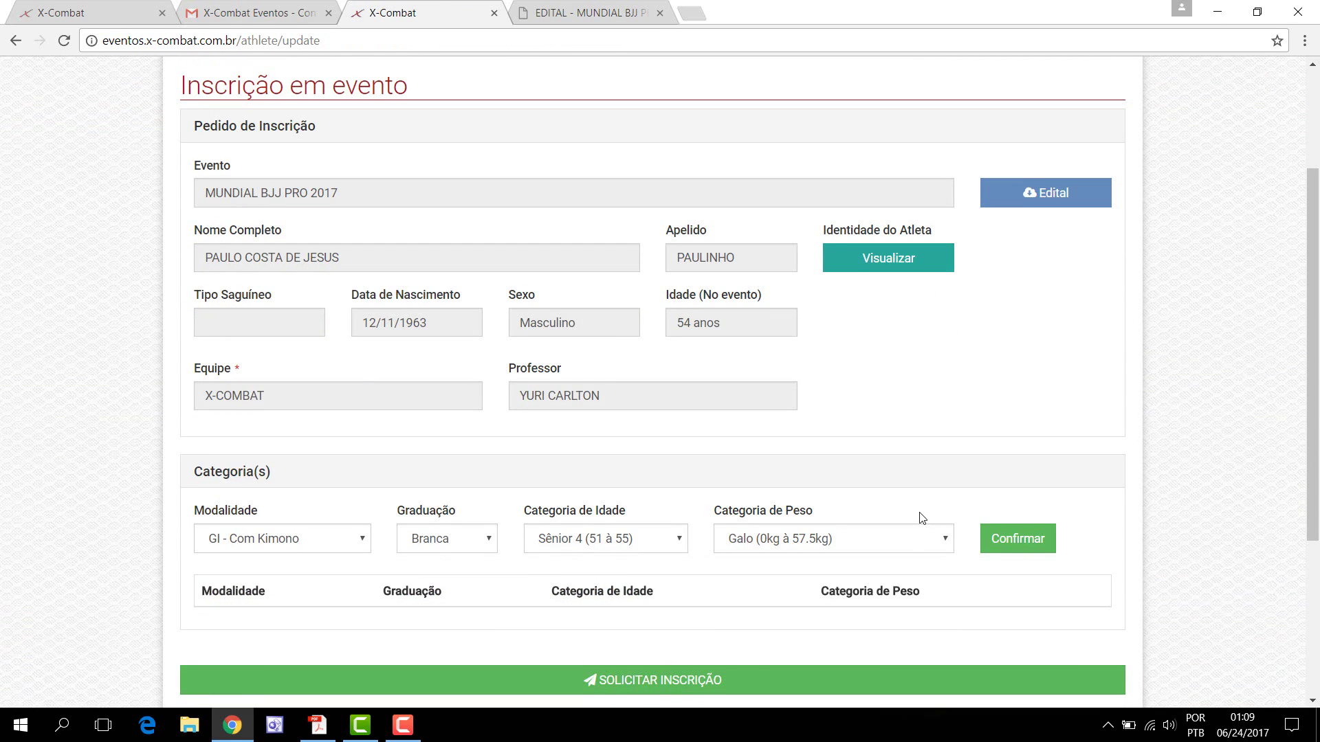
pyautogui.scroll(-1, 806, 370)
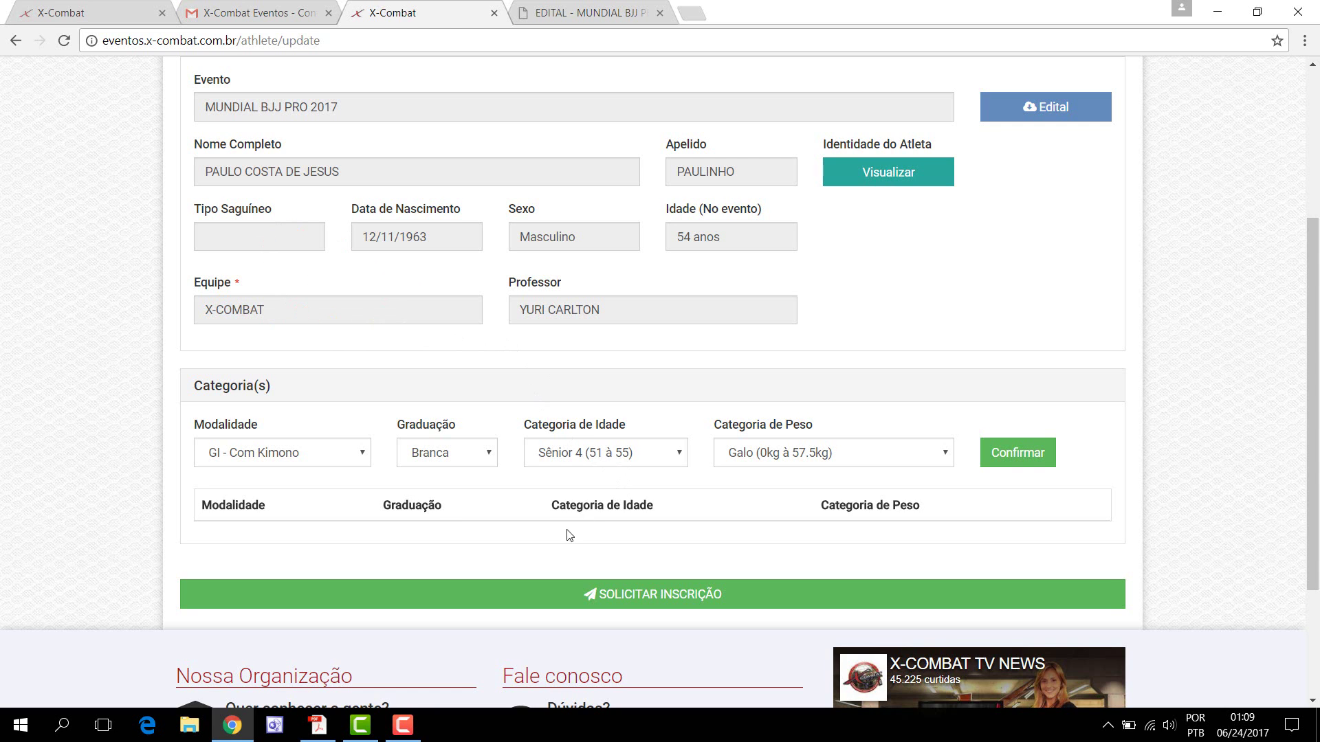
pyautogui.scroll(1, 810, 413)
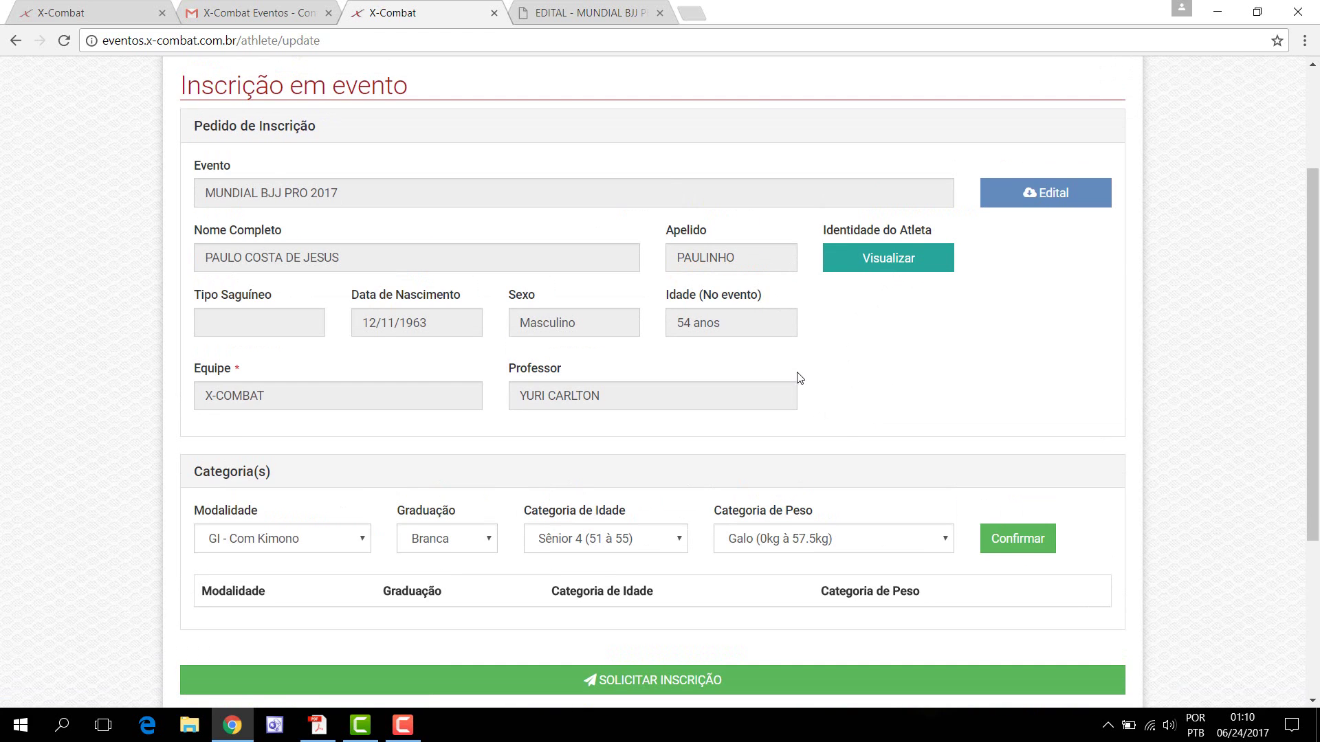
pyautogui.click(877, 267)
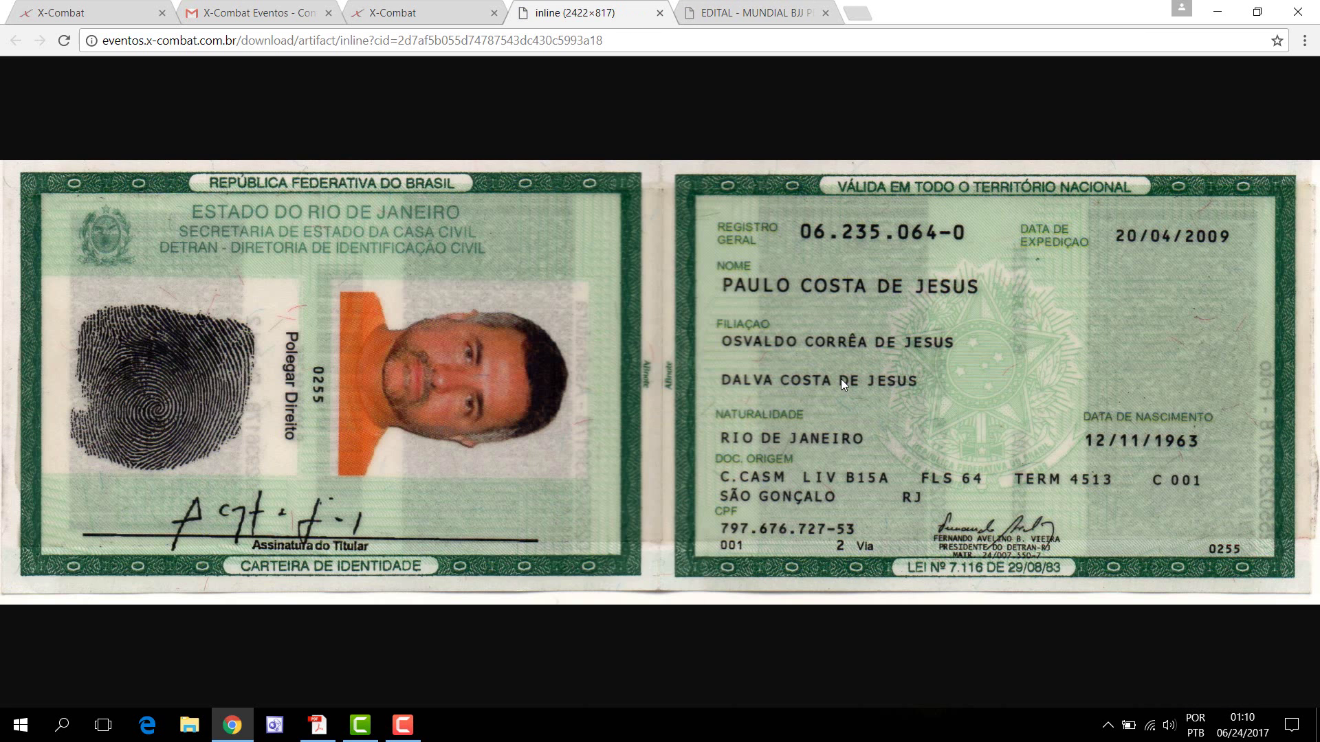
pyautogui.click(660, 14)
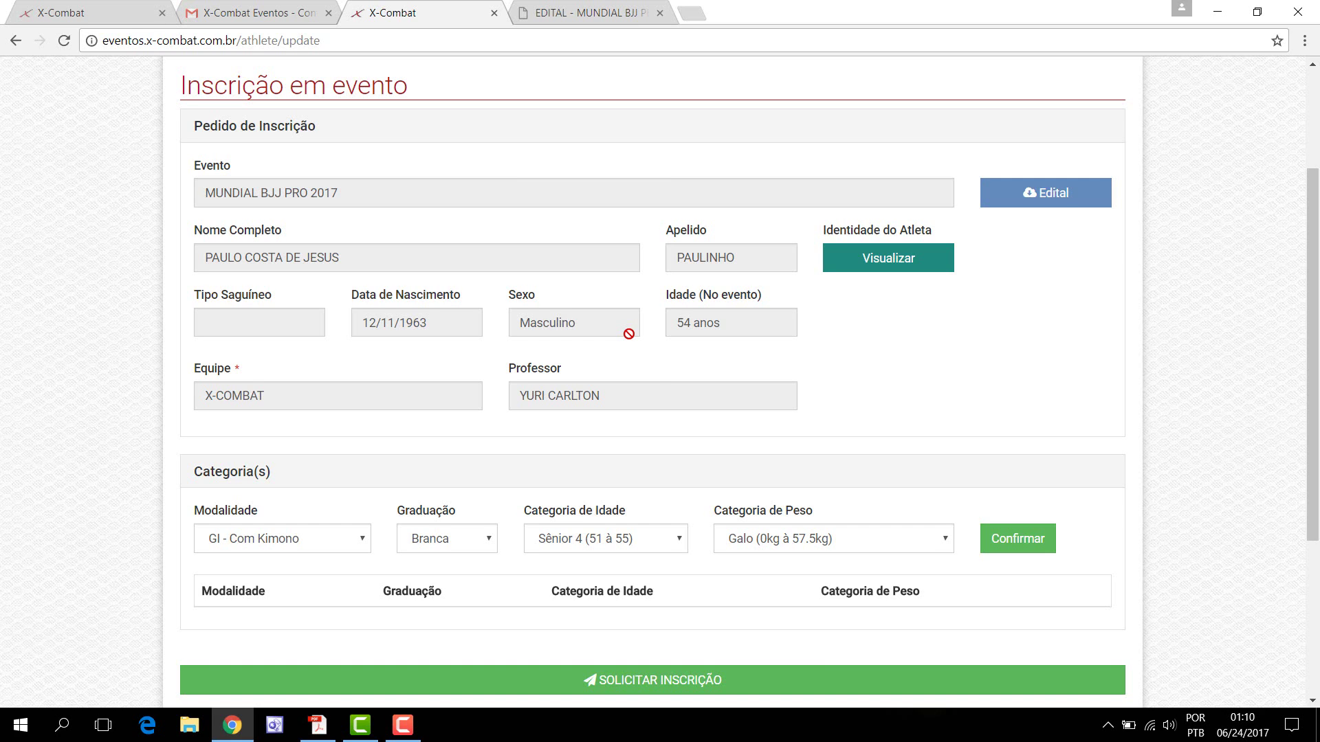
pyautogui.click(901, 258)
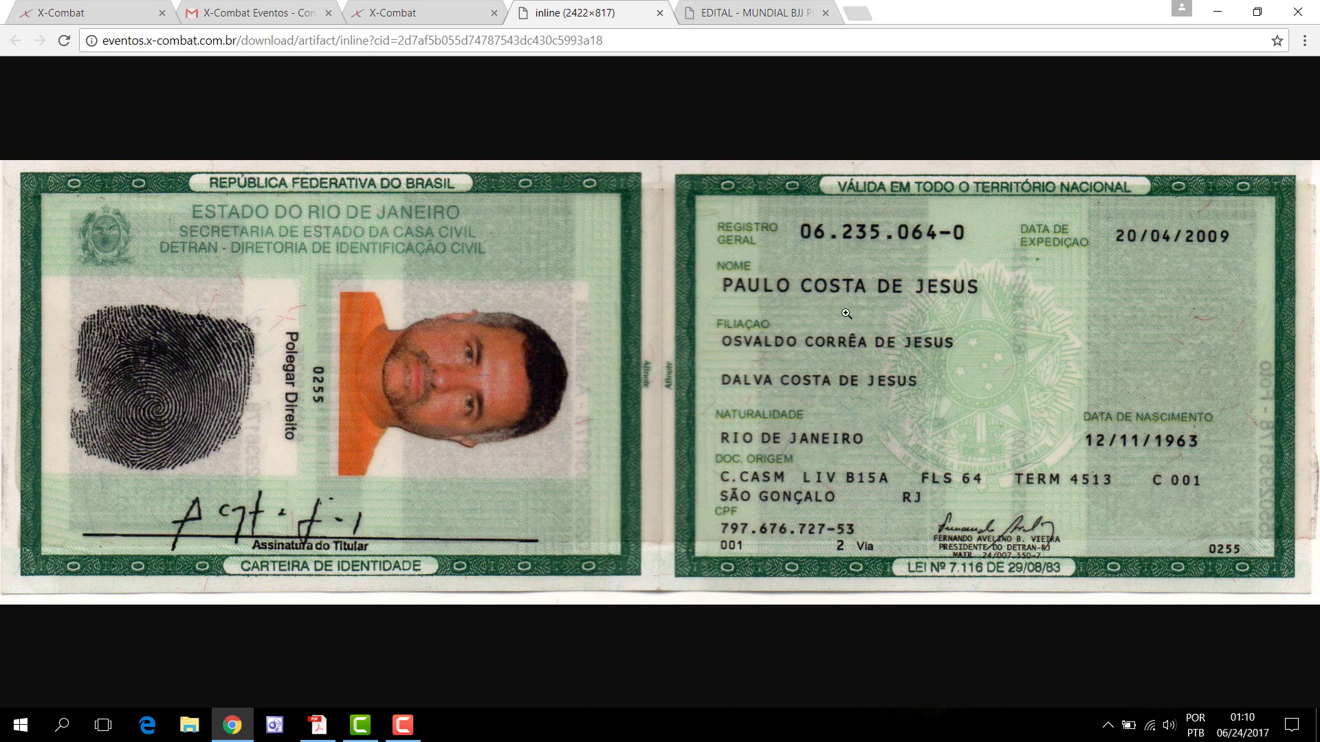
pyautogui.click(660, 12)
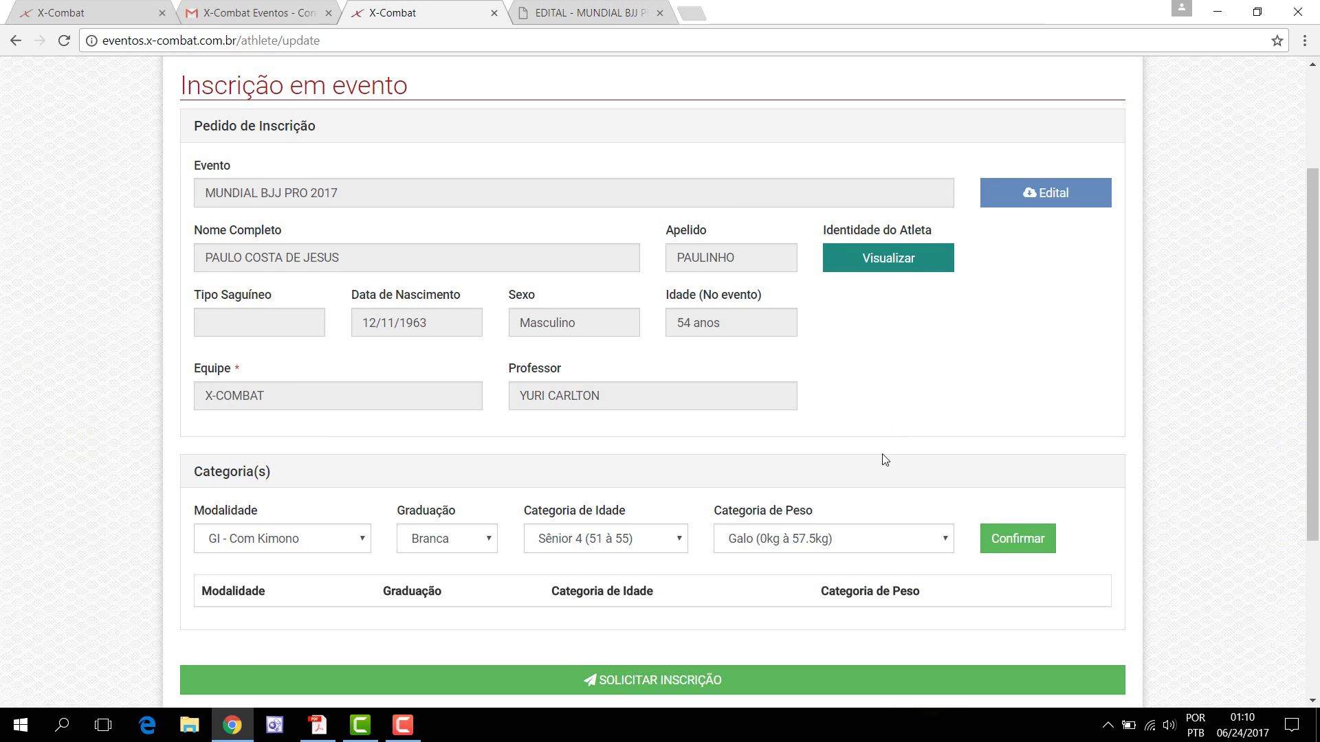
# Step: Open Alterar Cadastro from the user menu to edit the registration data
pyautogui.scroll(-1, 882, 458)
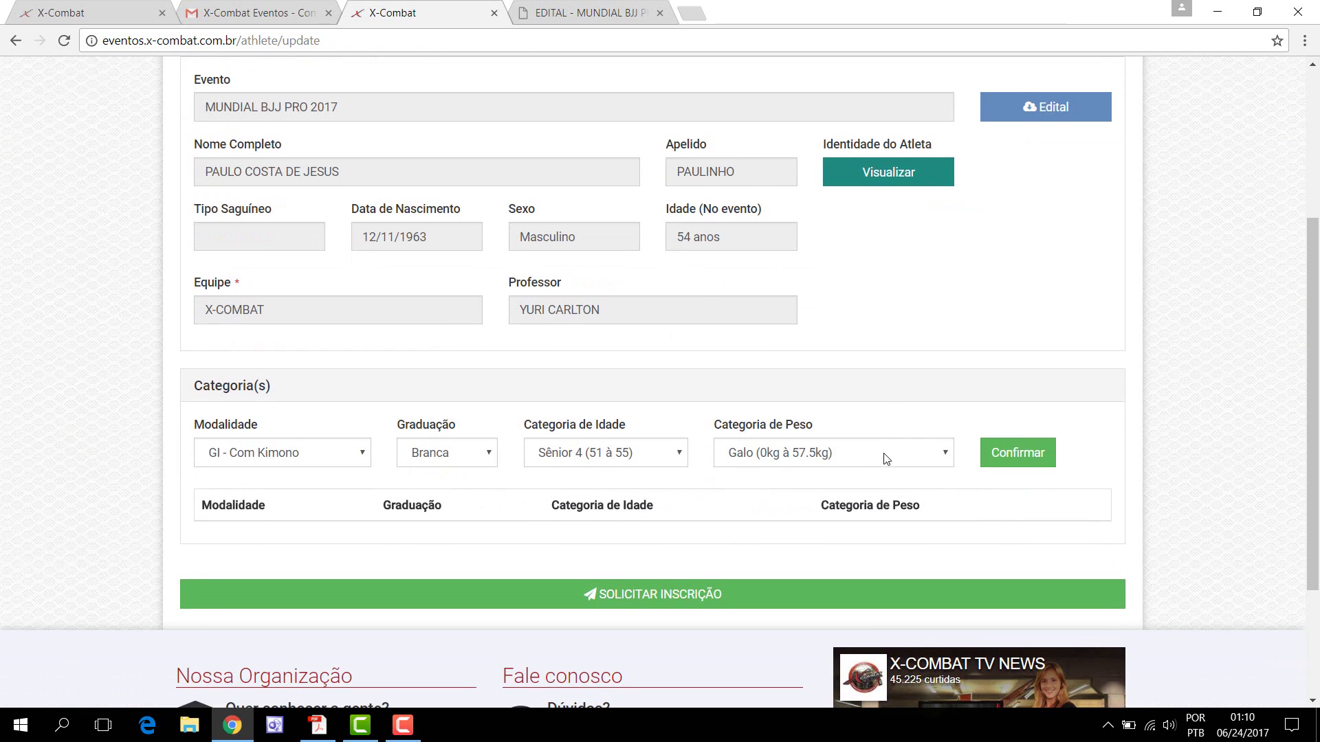
pyautogui.scroll(3, 886, 458)
pyautogui.scroll(-1, 952, 452)
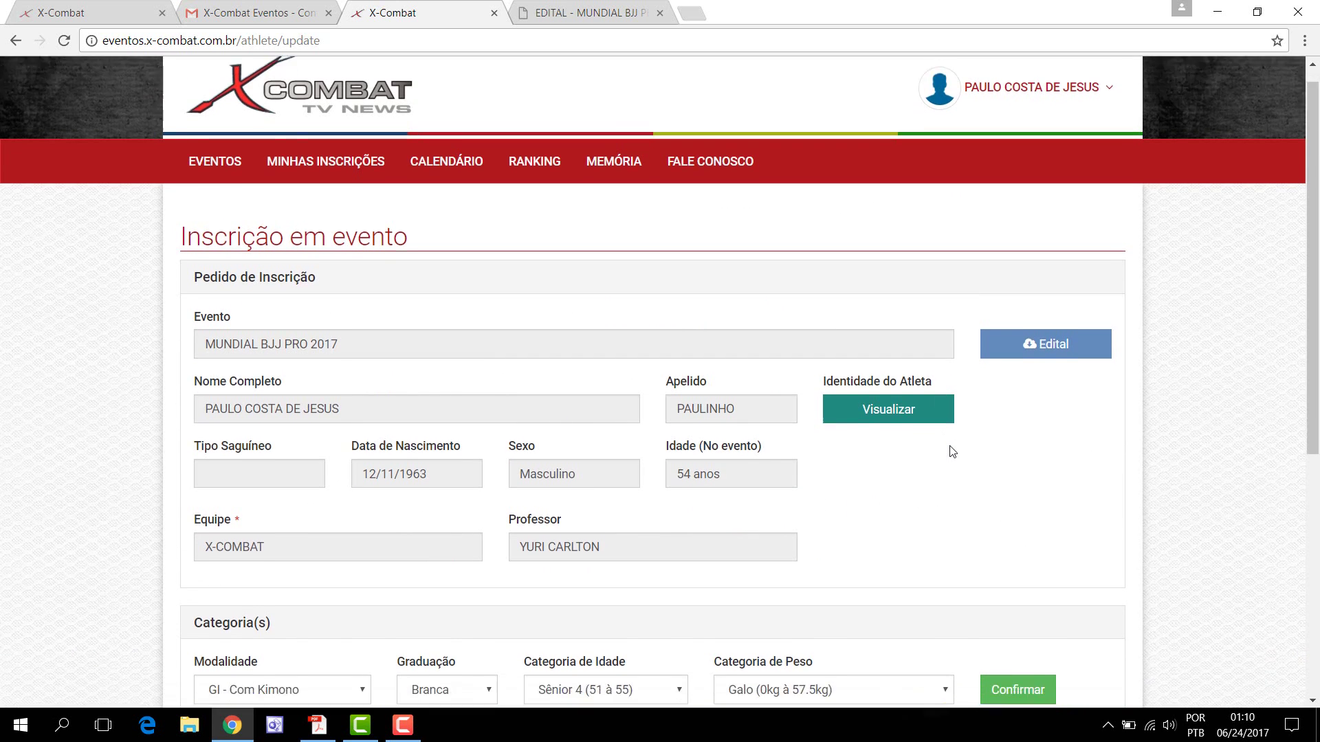
pyautogui.scroll(-2, 949, 452)
pyautogui.scroll(3, 949, 453)
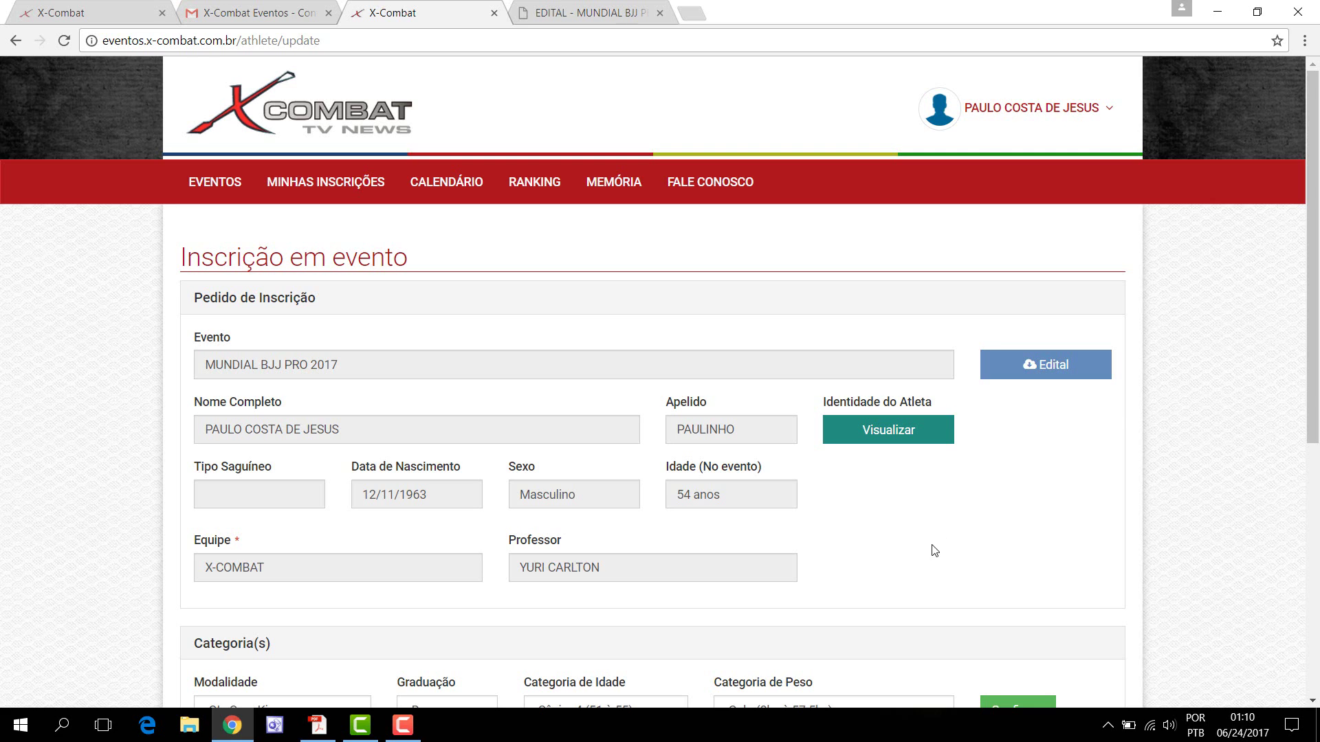
pyautogui.click(1079, 113)
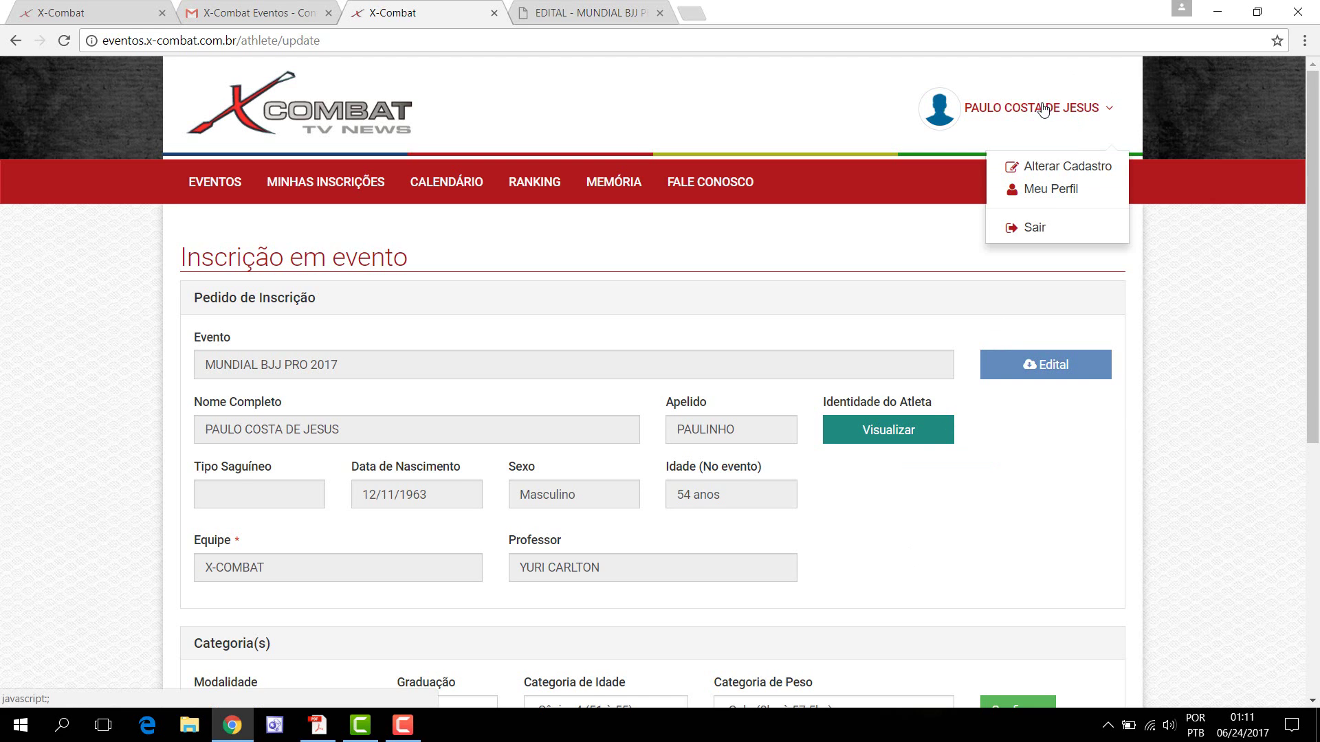
pyautogui.click(1041, 171)
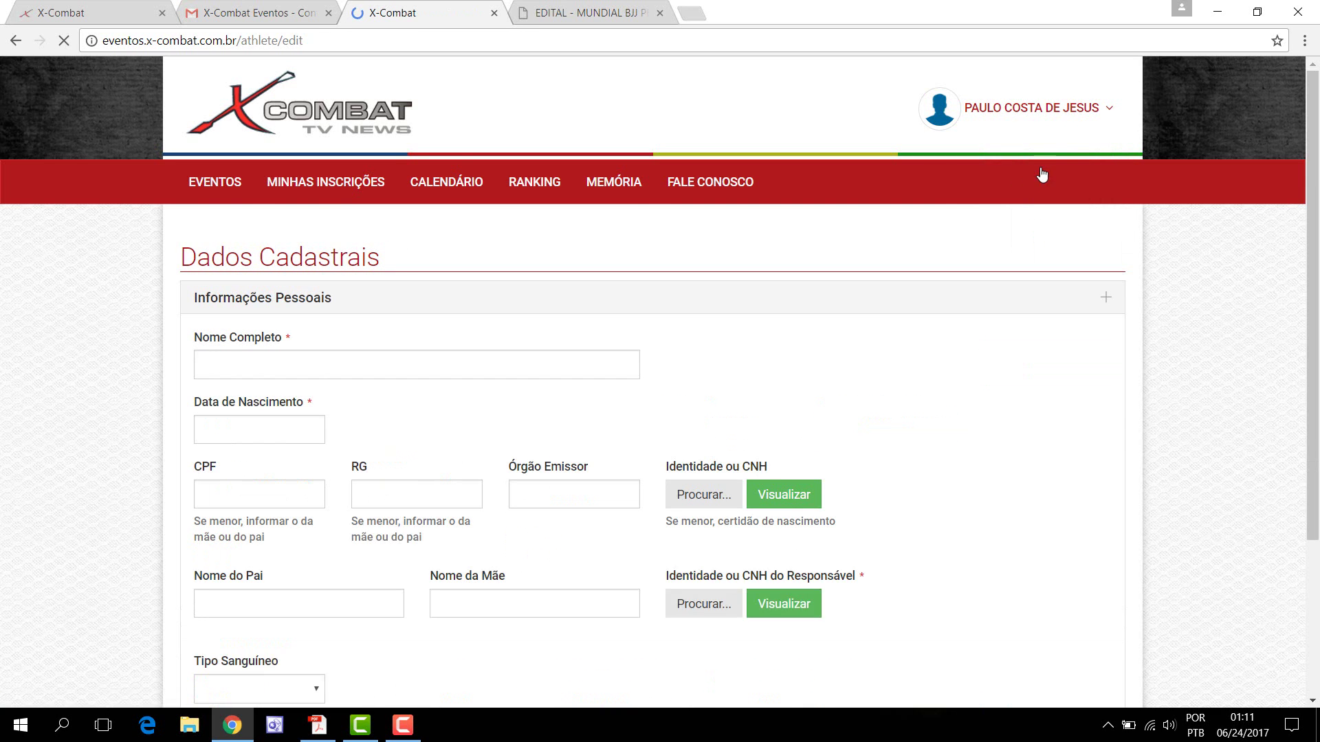
# Step: Enter the father's name in Nome do Pai, set Tipo Sanguíneo to O+, and save
pyautogui.scroll(-3, 956, 411)
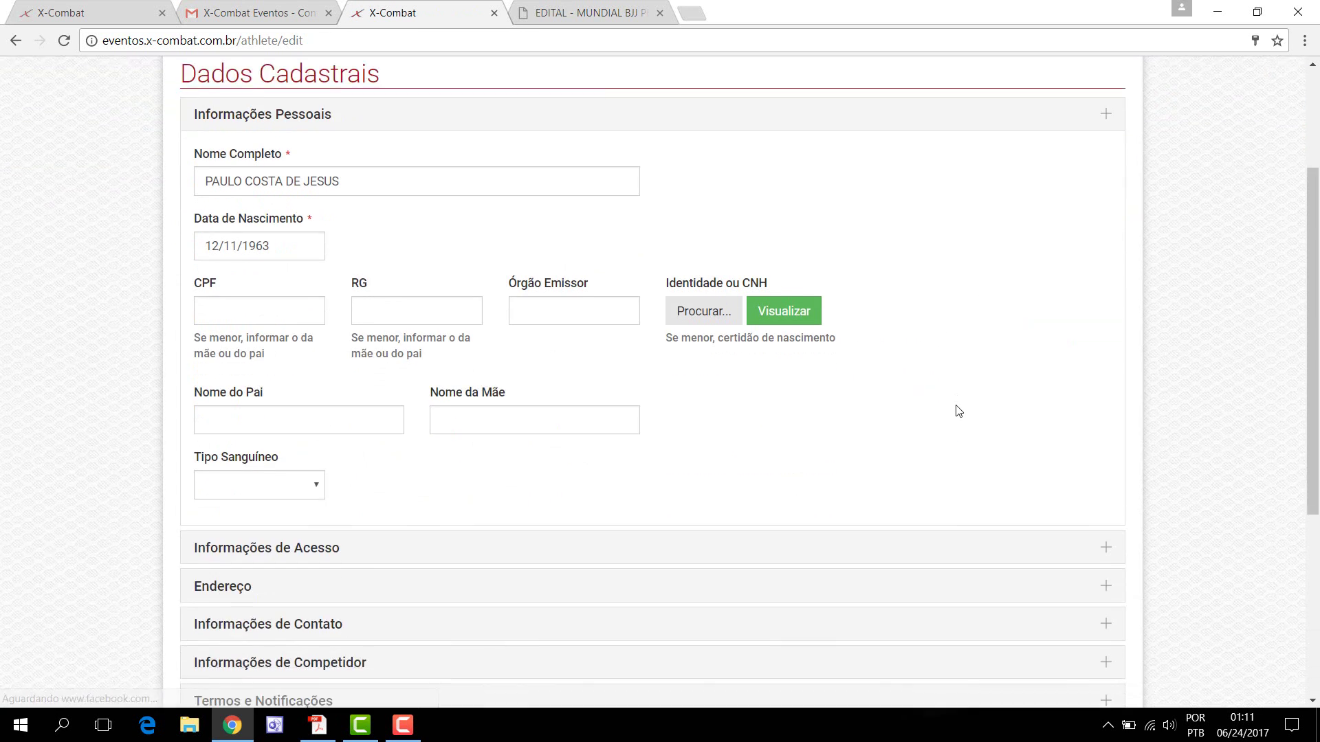
pyautogui.scroll(-1, 959, 411)
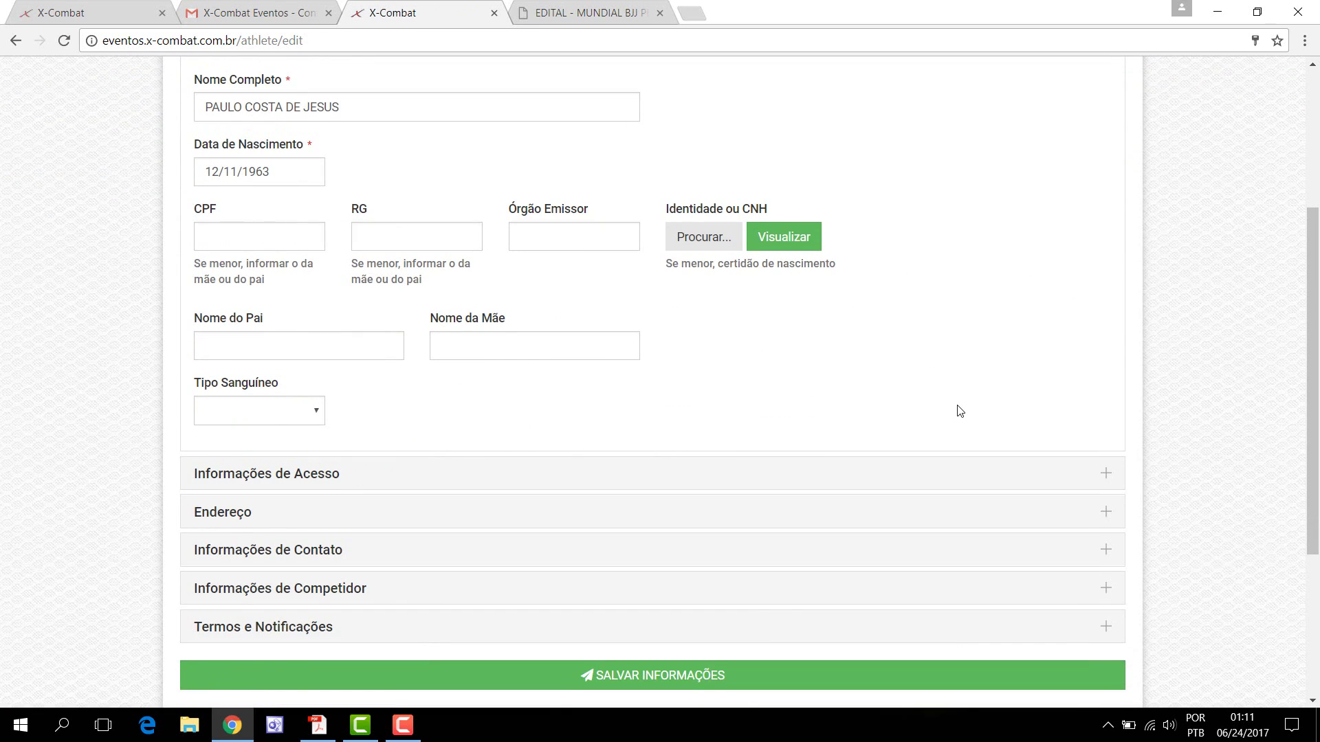
pyautogui.scroll(-1, 960, 411)
pyautogui.click(290, 268)
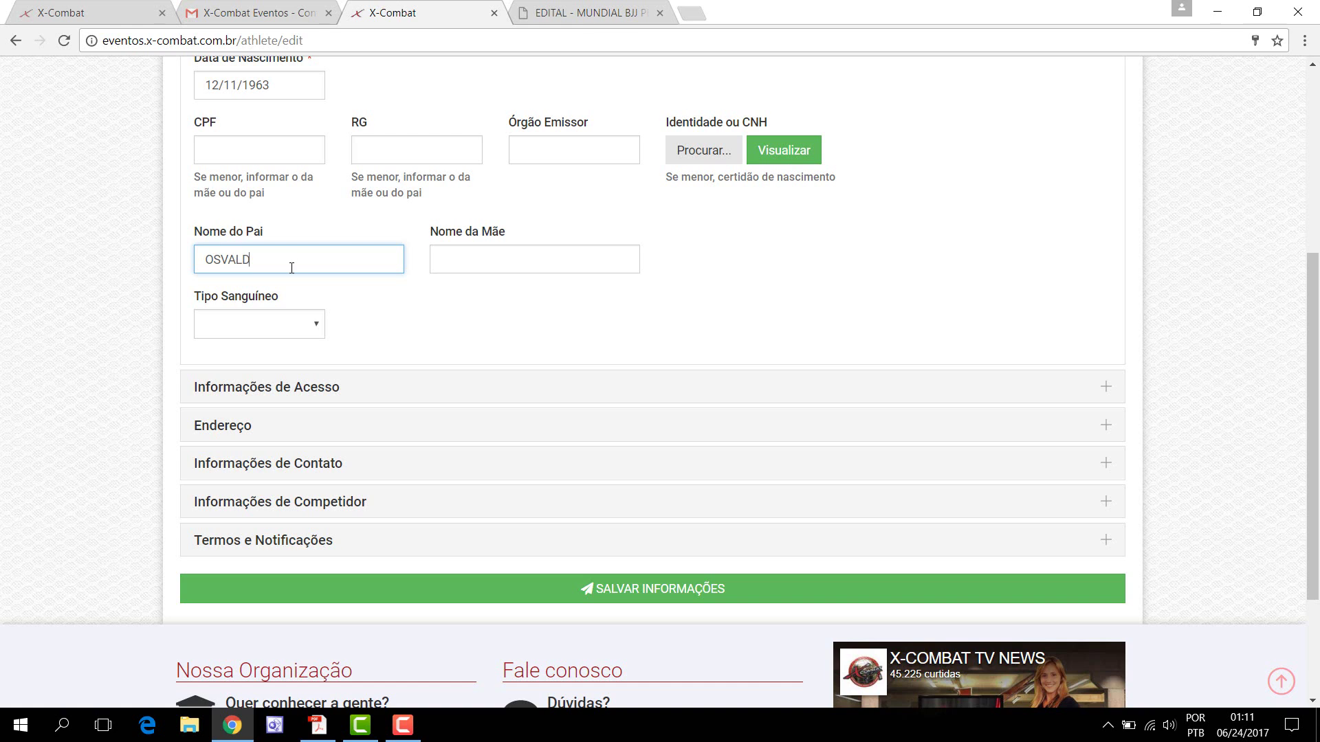
pyautogui.click(495, 249)
pyautogui.click(323, 331)
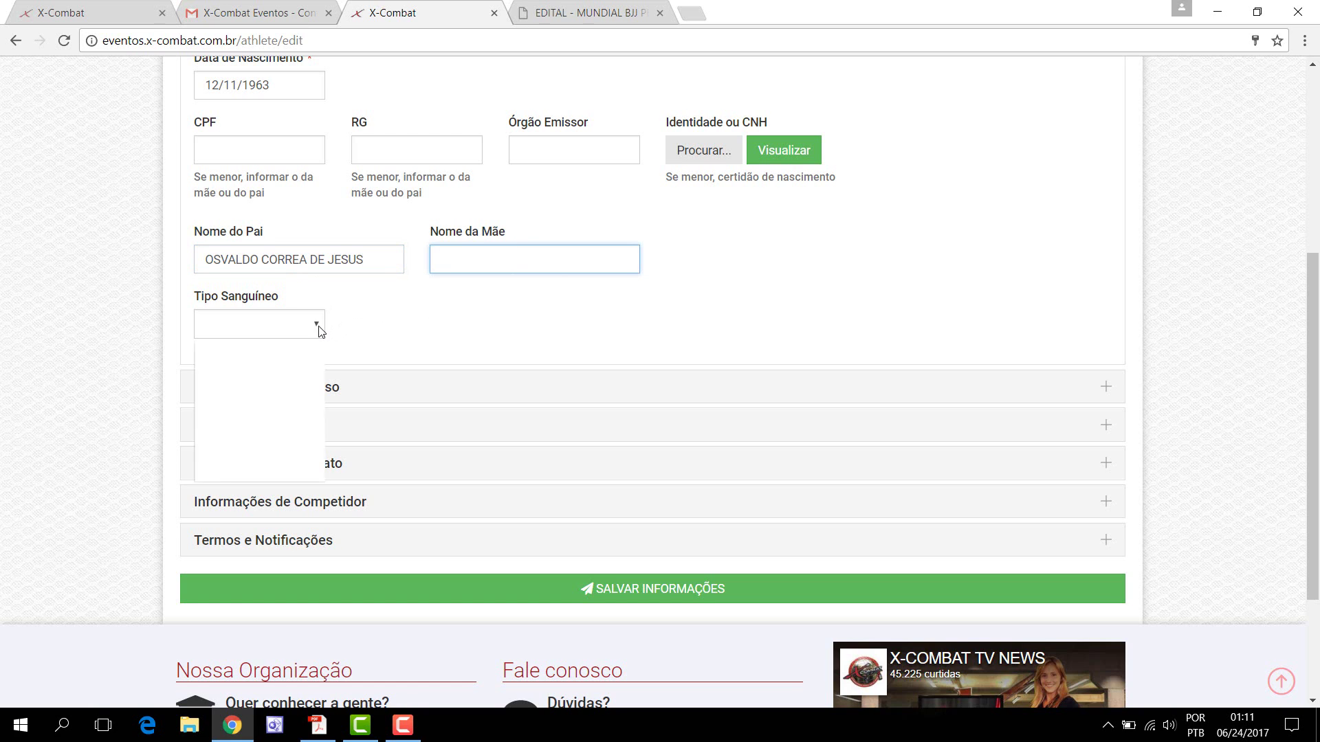
pyautogui.click(294, 377)
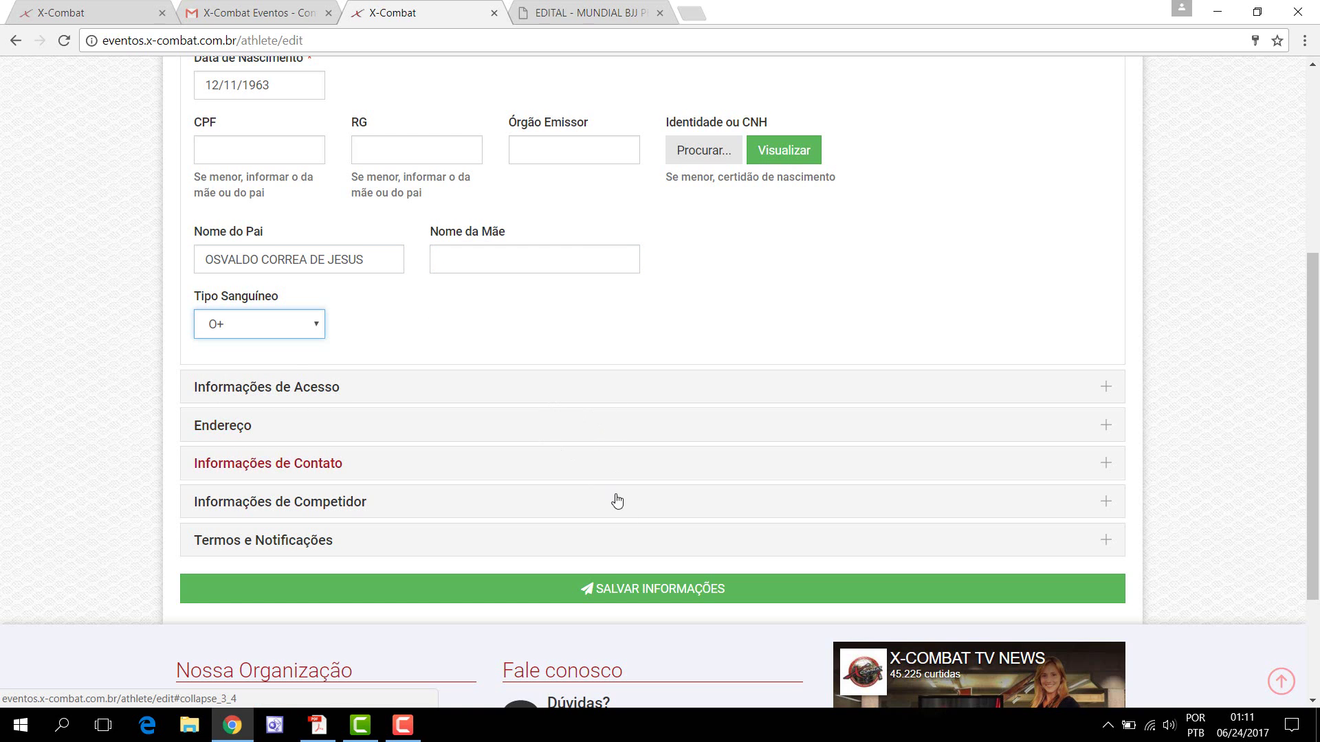
pyautogui.click(661, 591)
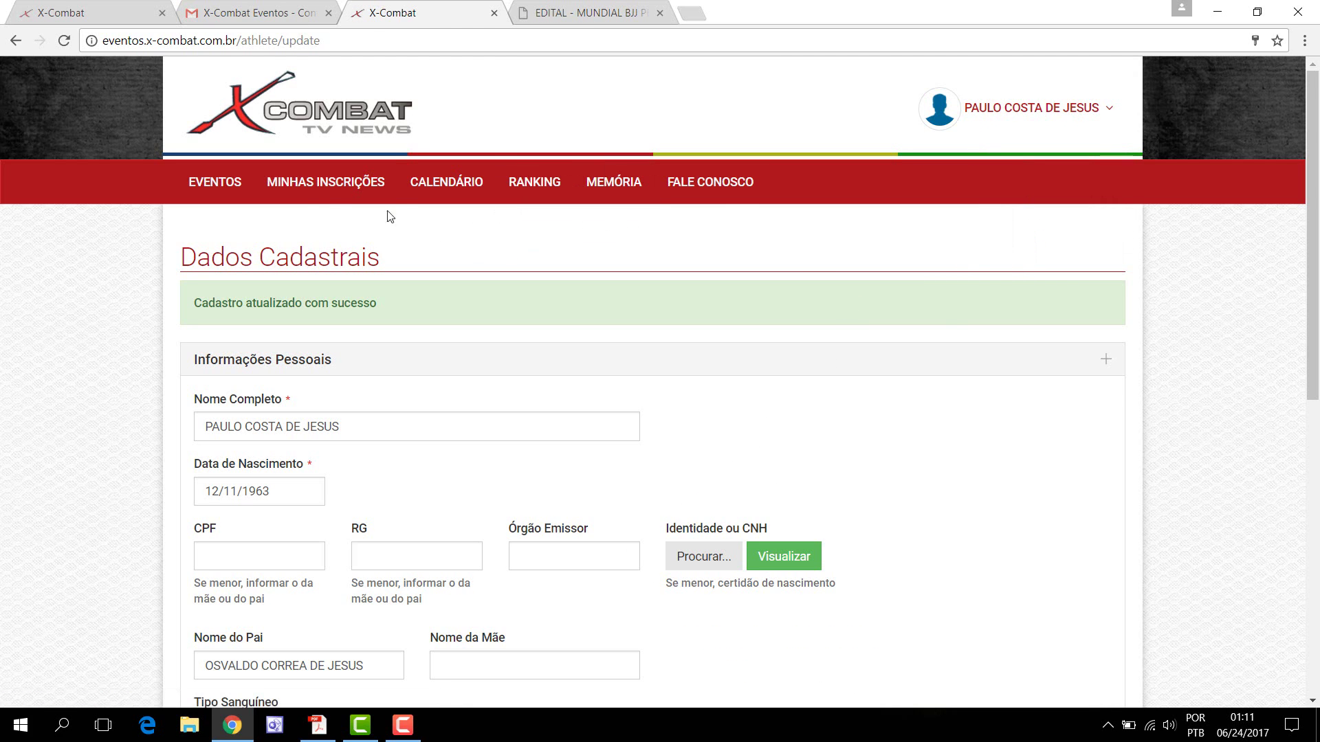
# Step: Reopen the MUNDIAL BJJ PRO 2017 registration form via Minhas Inscrições and Eventos
pyautogui.click(308, 184)
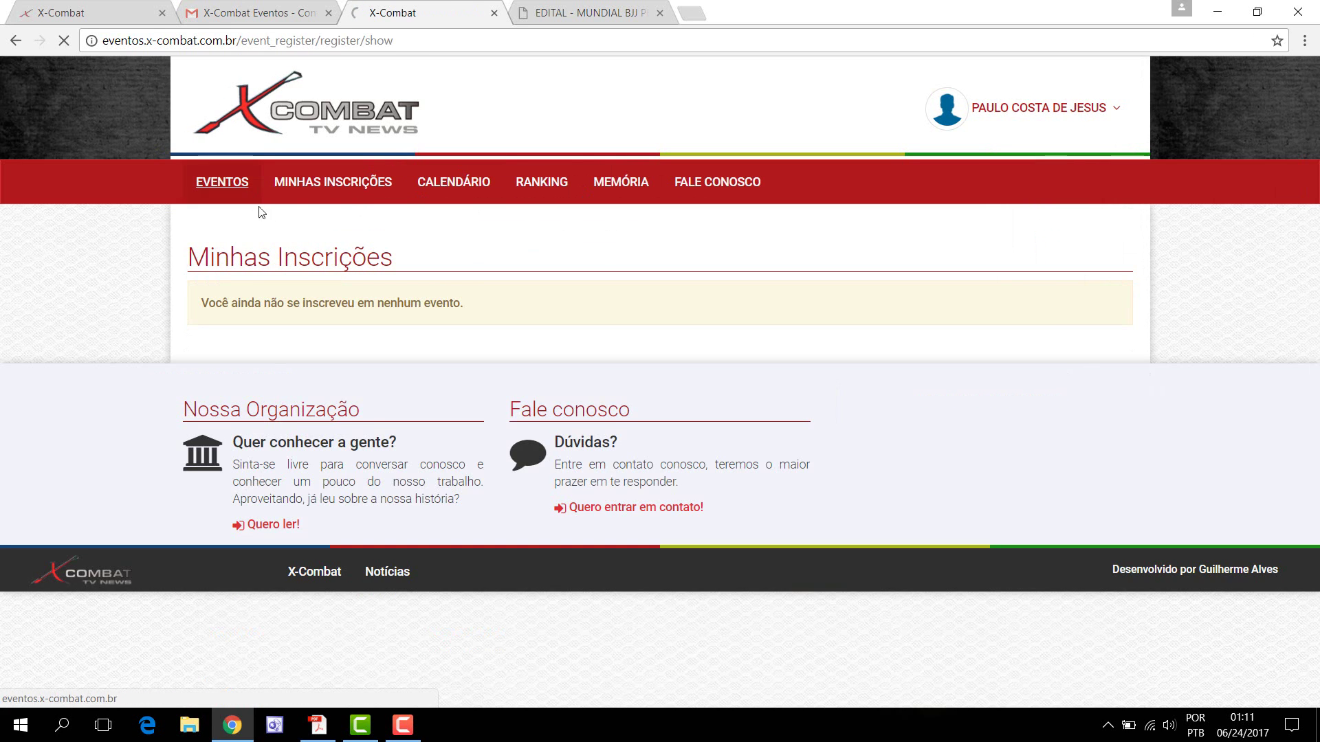
pyautogui.click(250, 198)
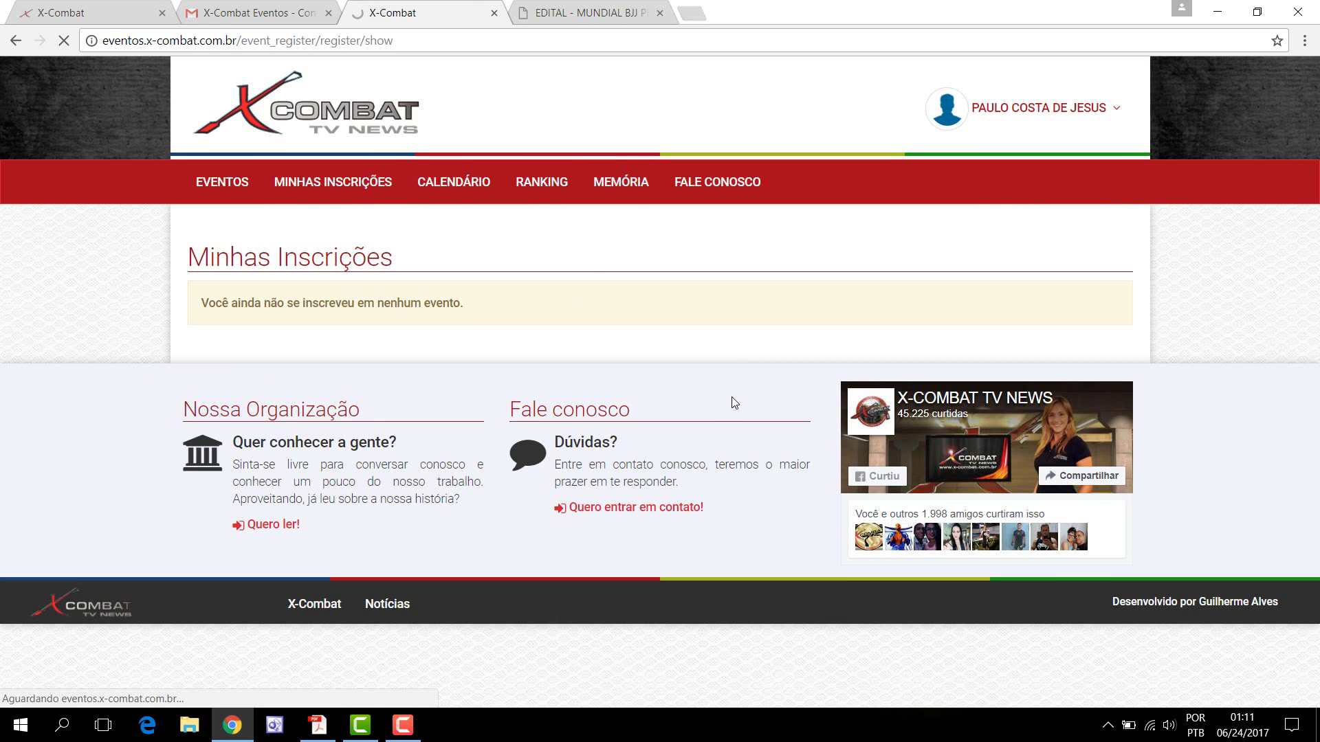
pyautogui.scroll(-7, 708, 473)
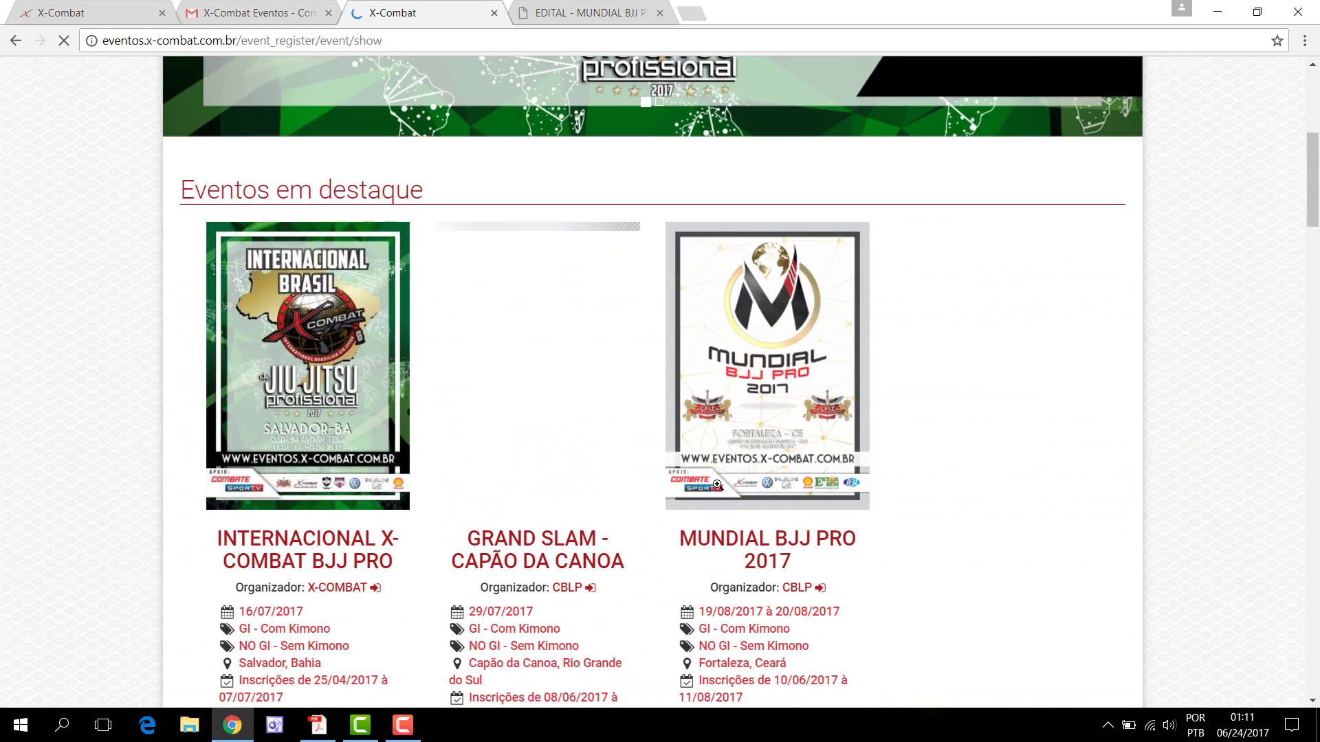
pyautogui.click(765, 402)
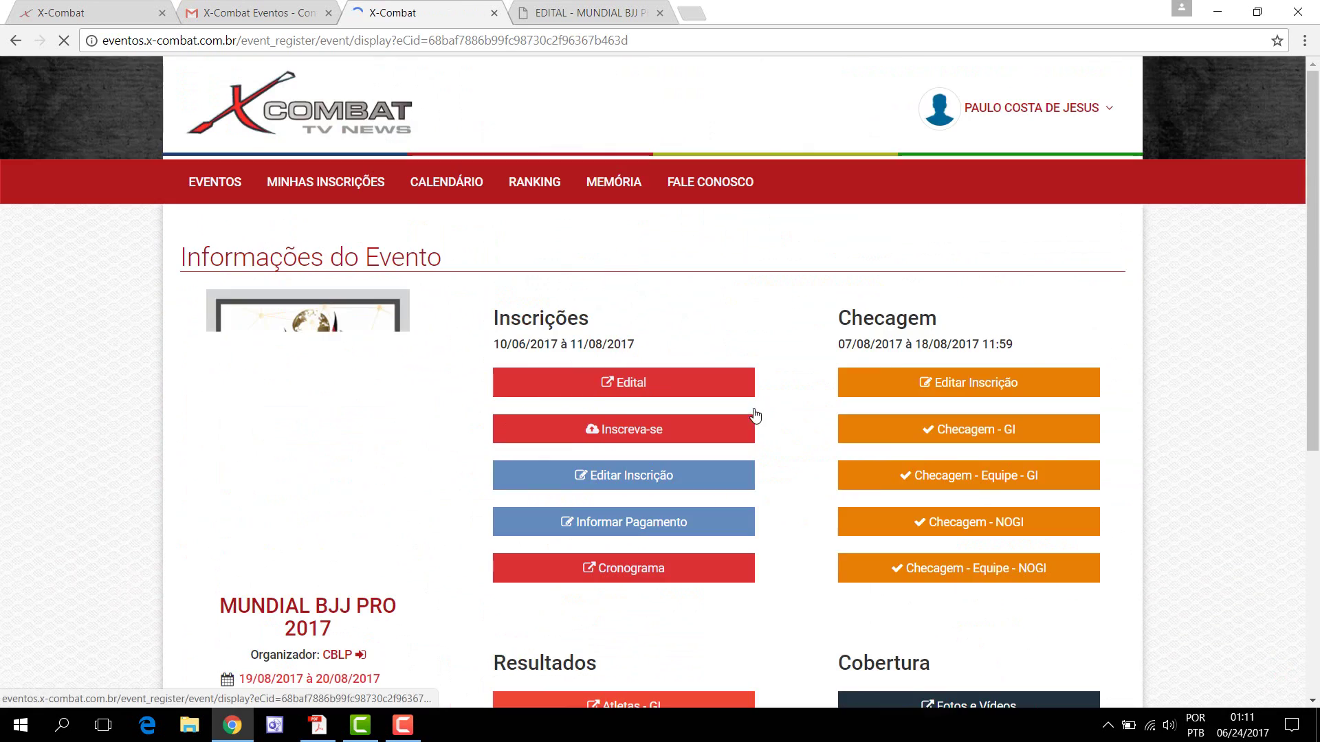
pyautogui.click(646, 430)
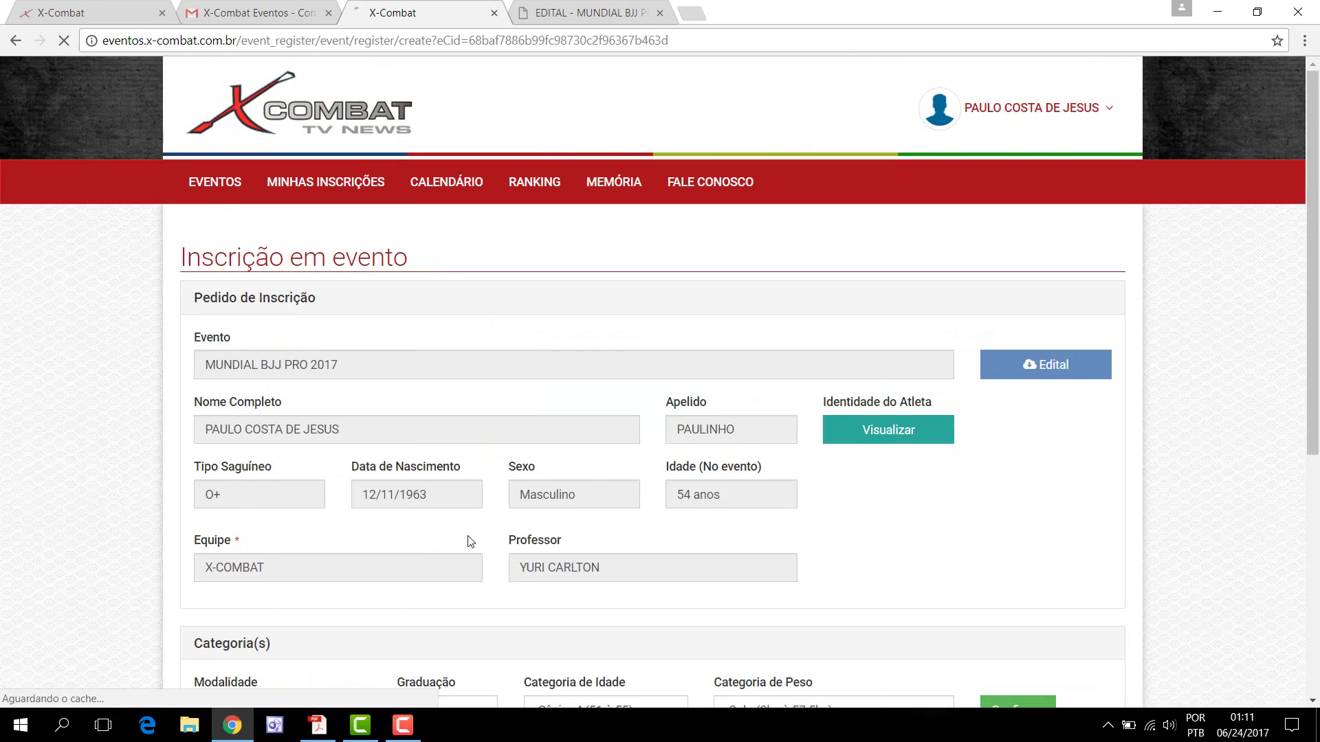
pyautogui.scroll(-4, 453, 539)
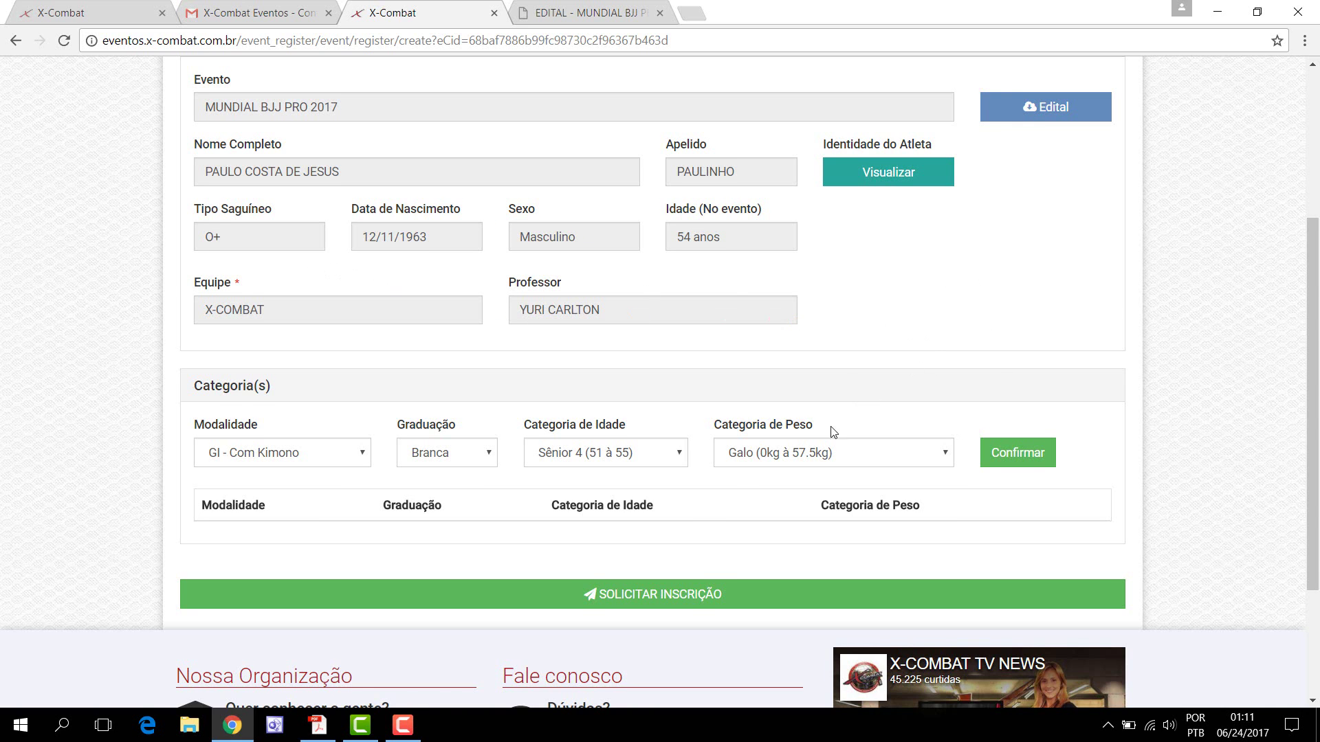
pyautogui.scroll(-1, 798, 448)
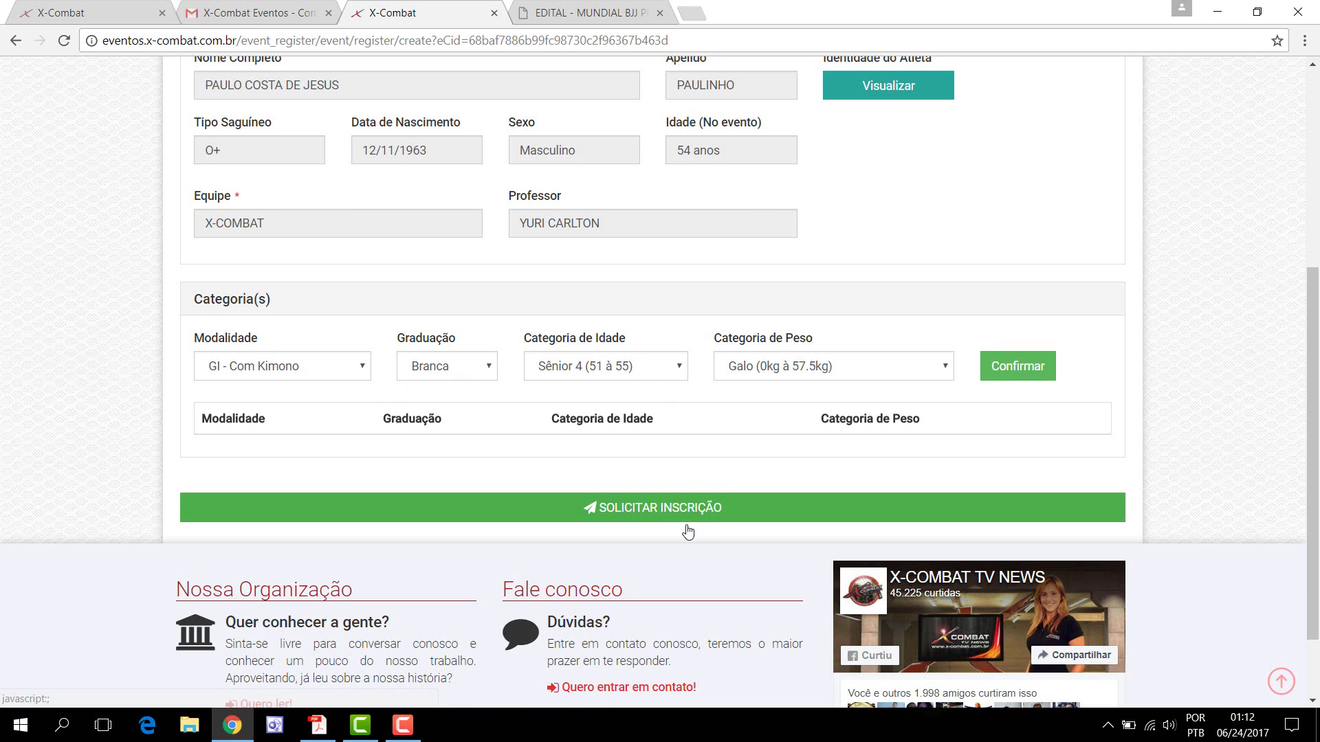
pyautogui.scroll(5, 716, 560)
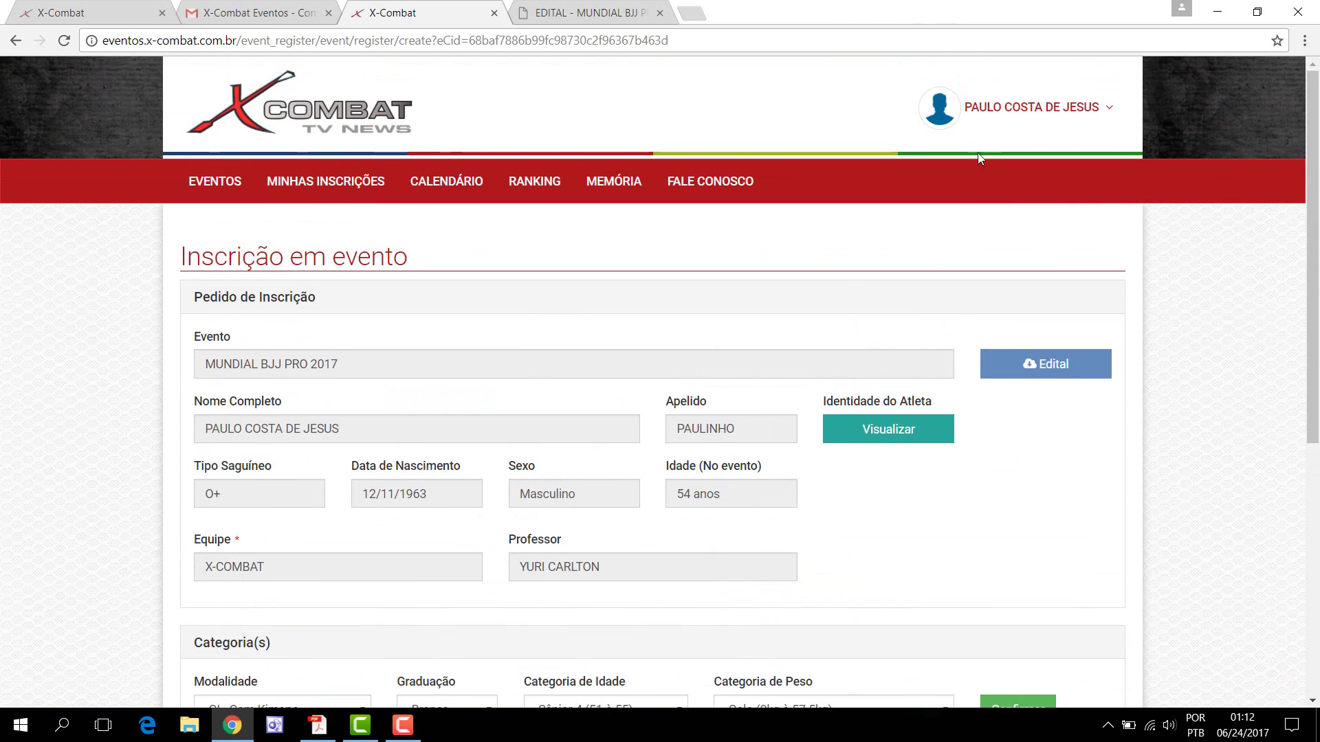
# Step: Go to Alterar Cadastro from the account options menu
pyautogui.click(1024, 110)
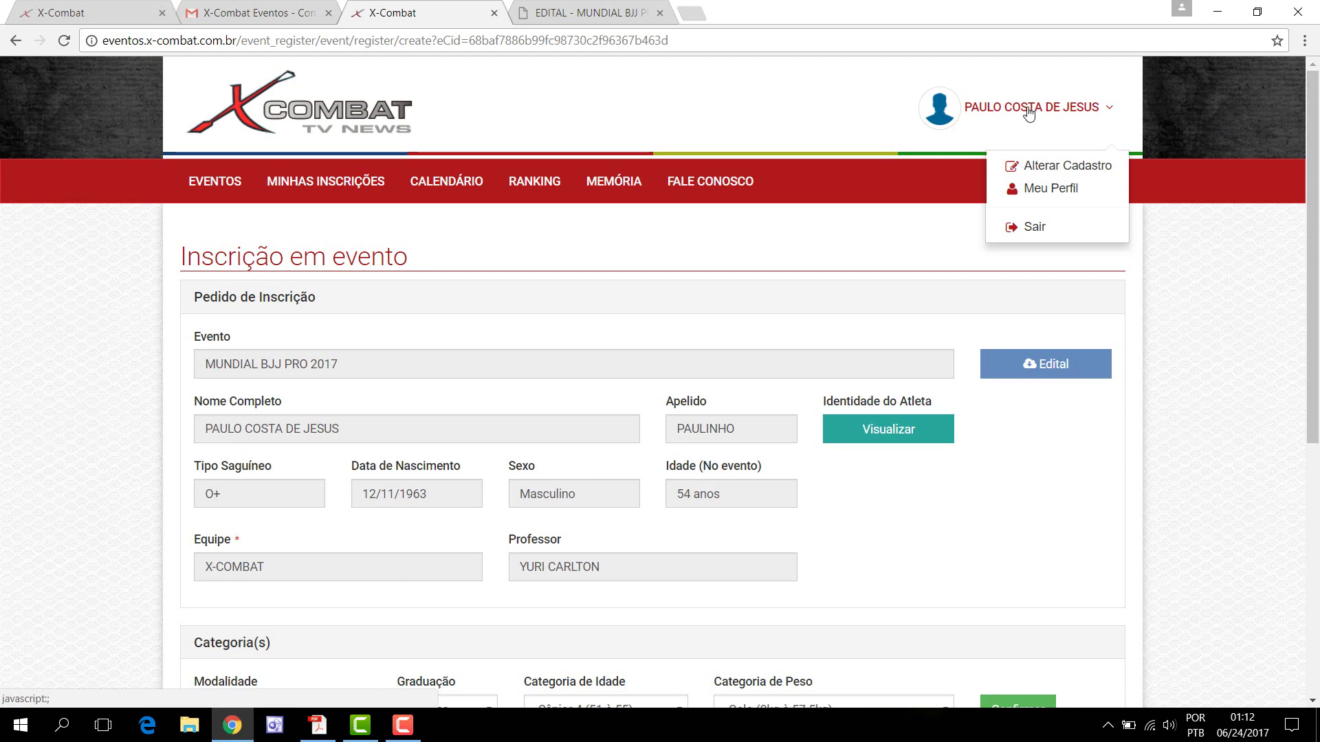
pyautogui.click(1050, 167)
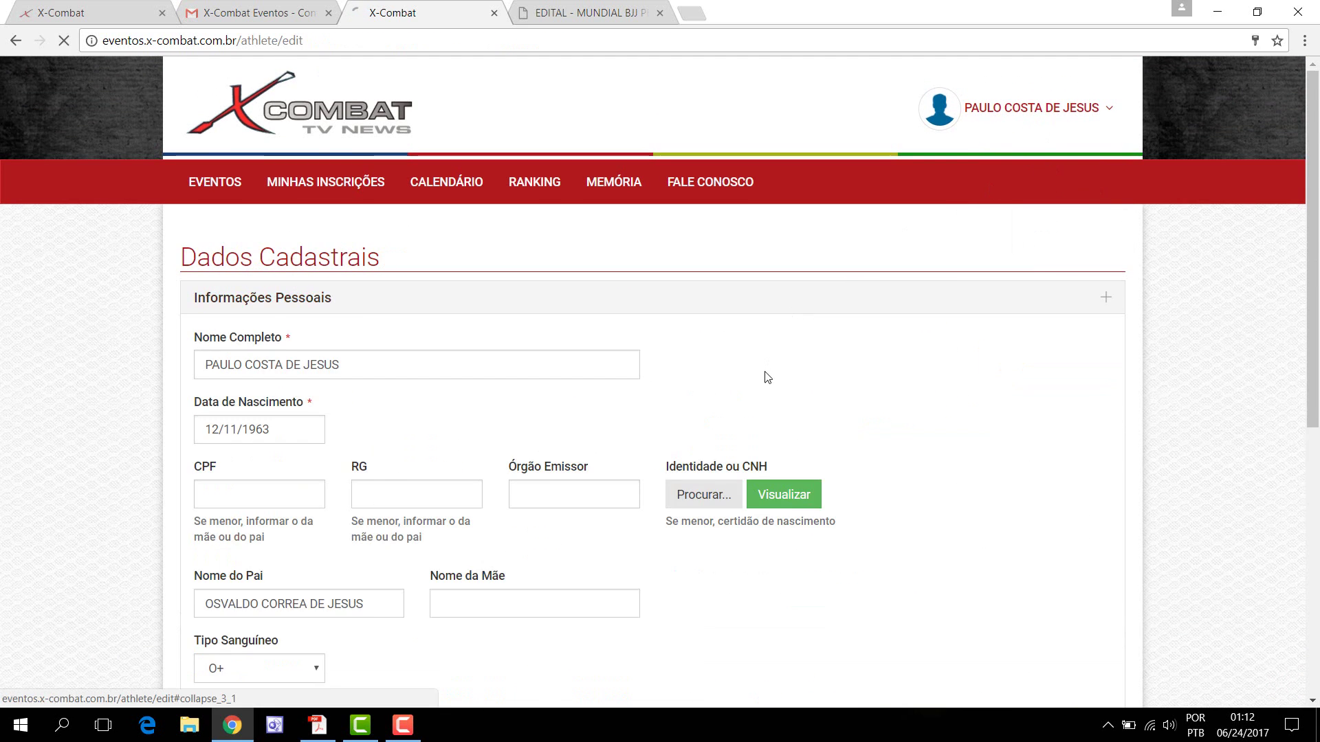
pyautogui.scroll(-5, 779, 442)
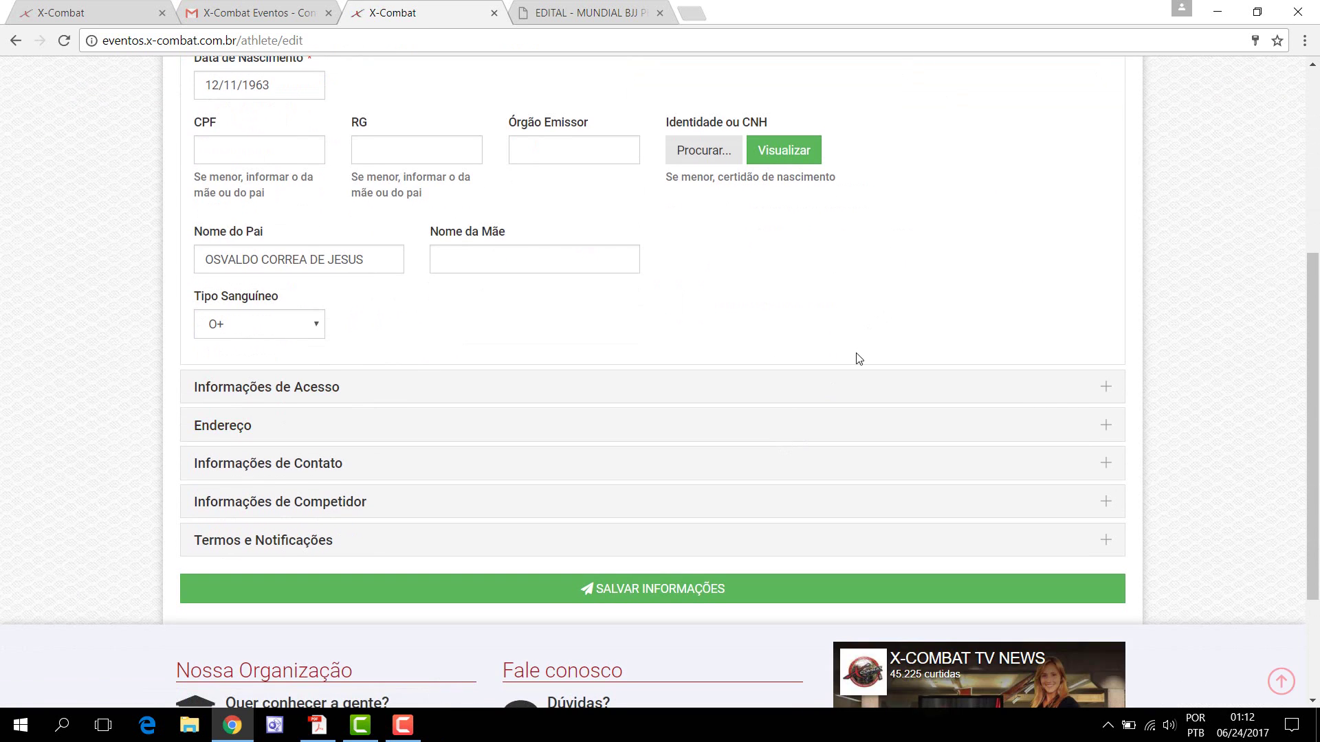
pyautogui.scroll(5, 854, 363)
pyautogui.click(975, 121)
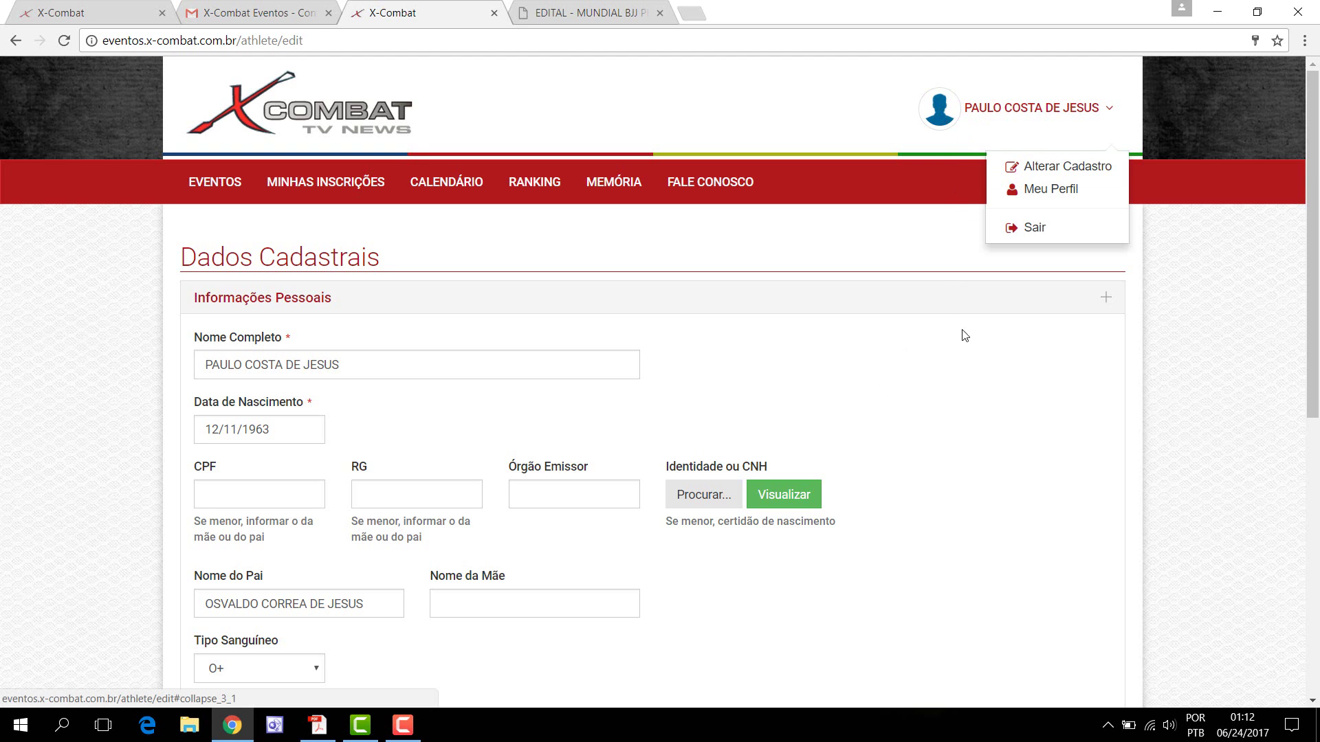
pyautogui.click(1008, 312)
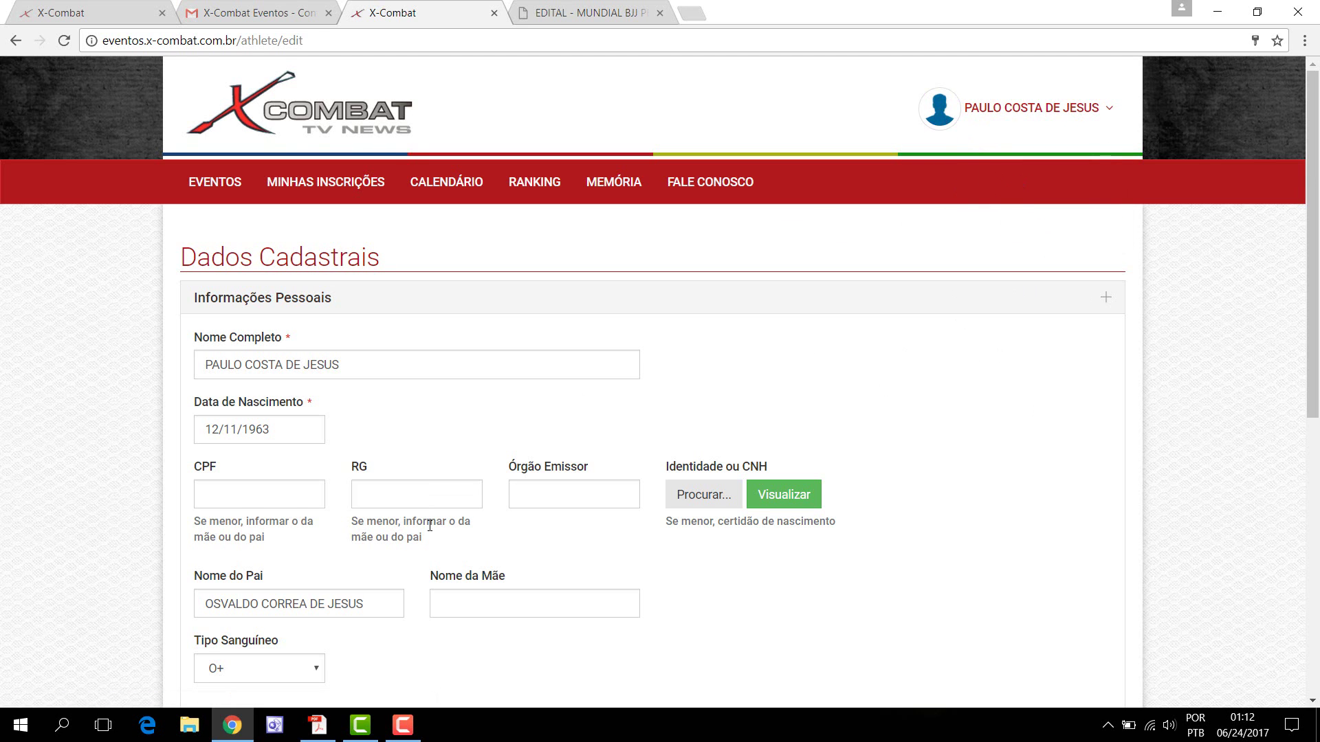
# Step: Attach the athlete's photo under Informações de Competidor and save the registration
pyautogui.scroll(-5, 450, 467)
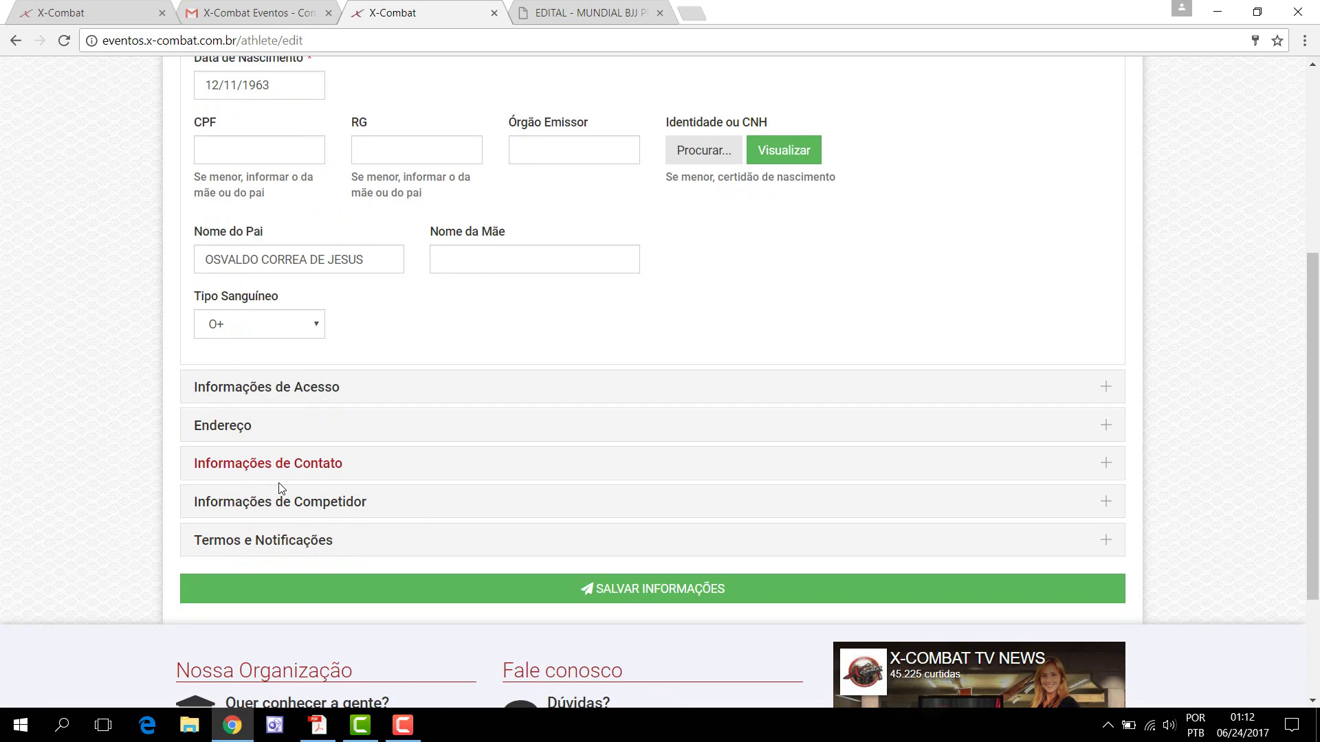
pyautogui.click(286, 503)
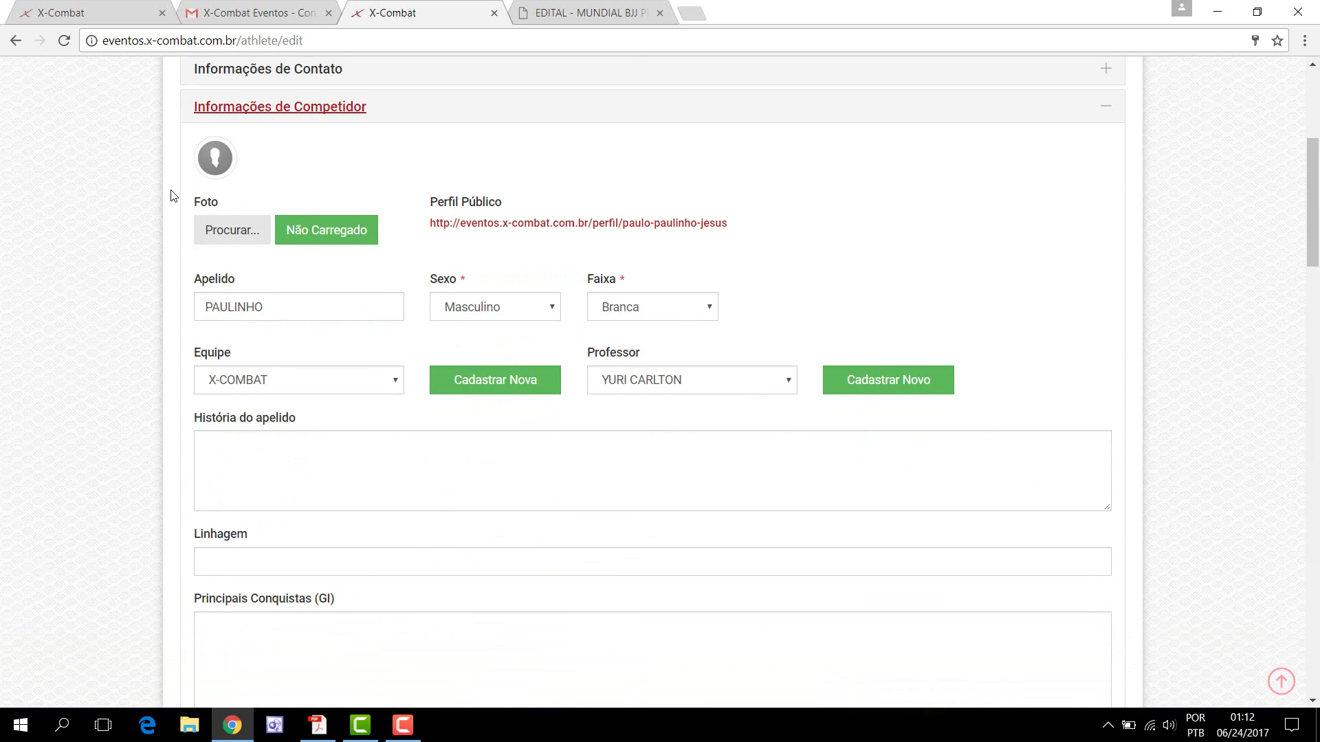
pyautogui.click(217, 232)
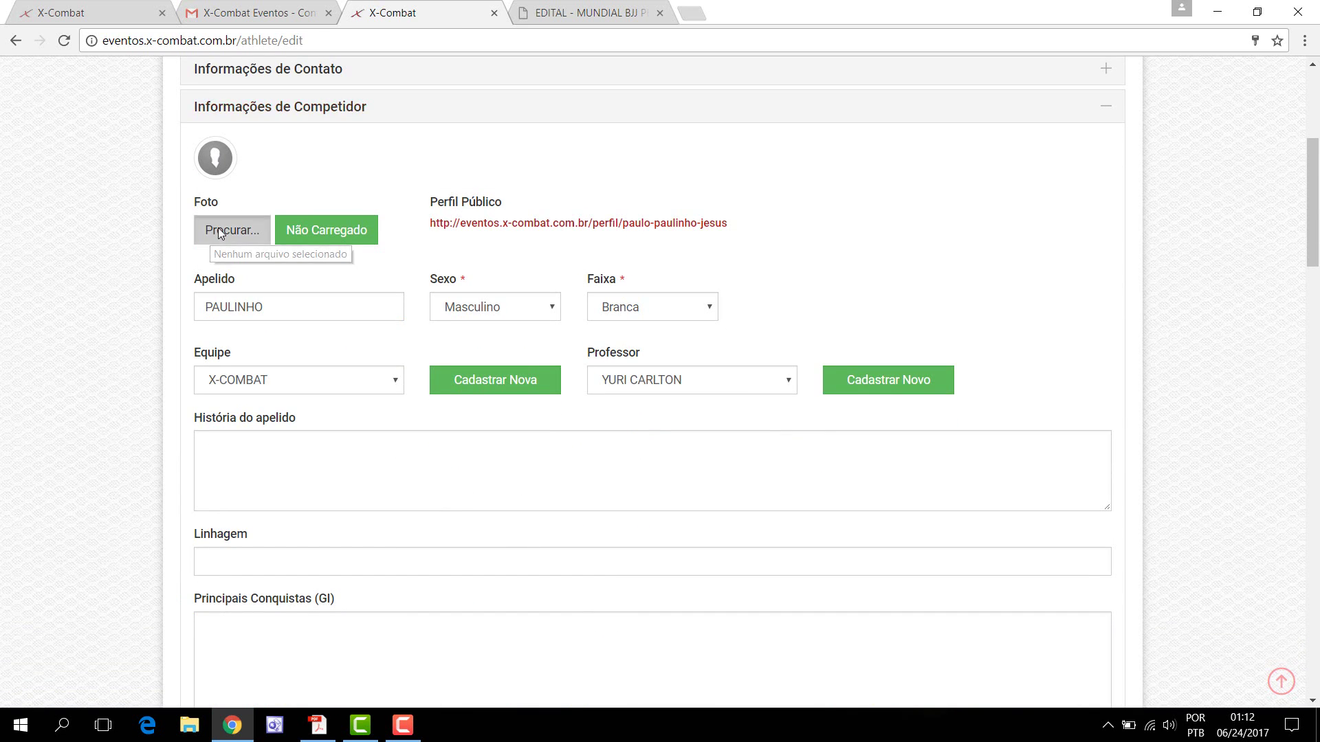
pyautogui.click(217, 230)
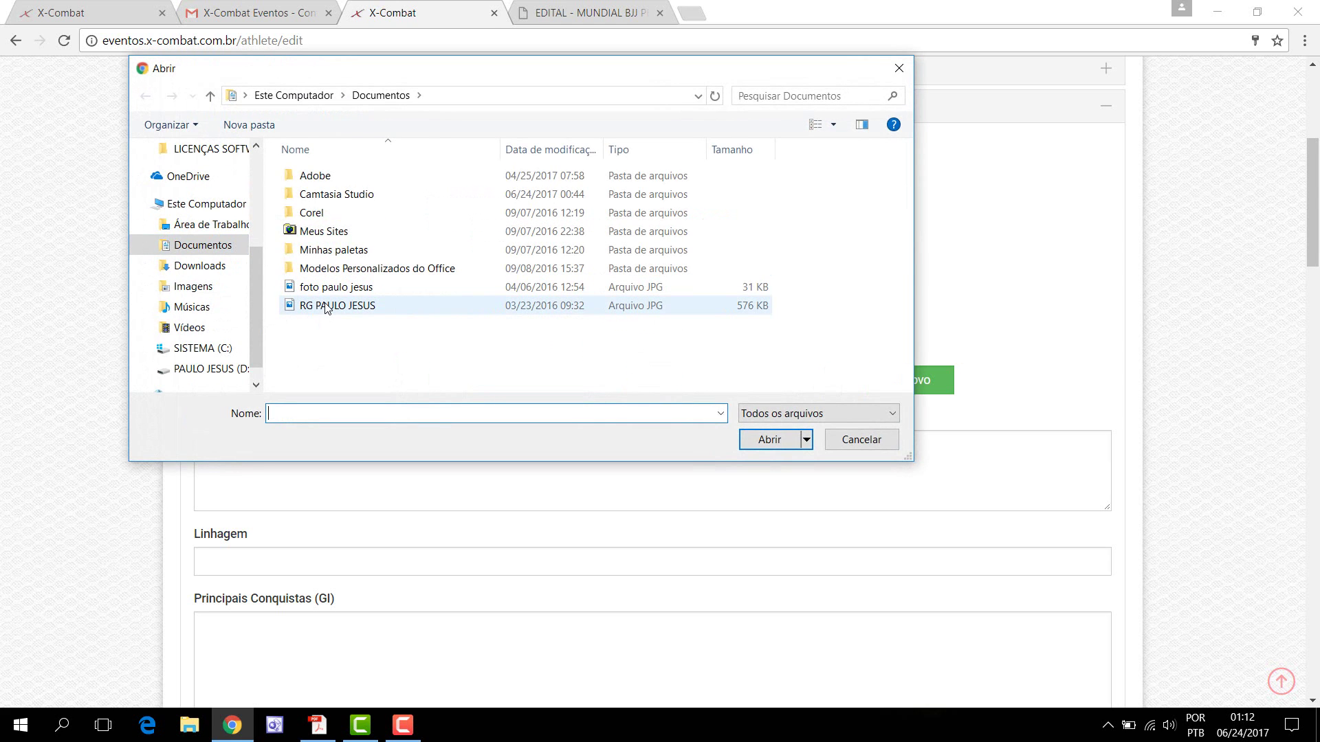
pyautogui.click(330, 290)
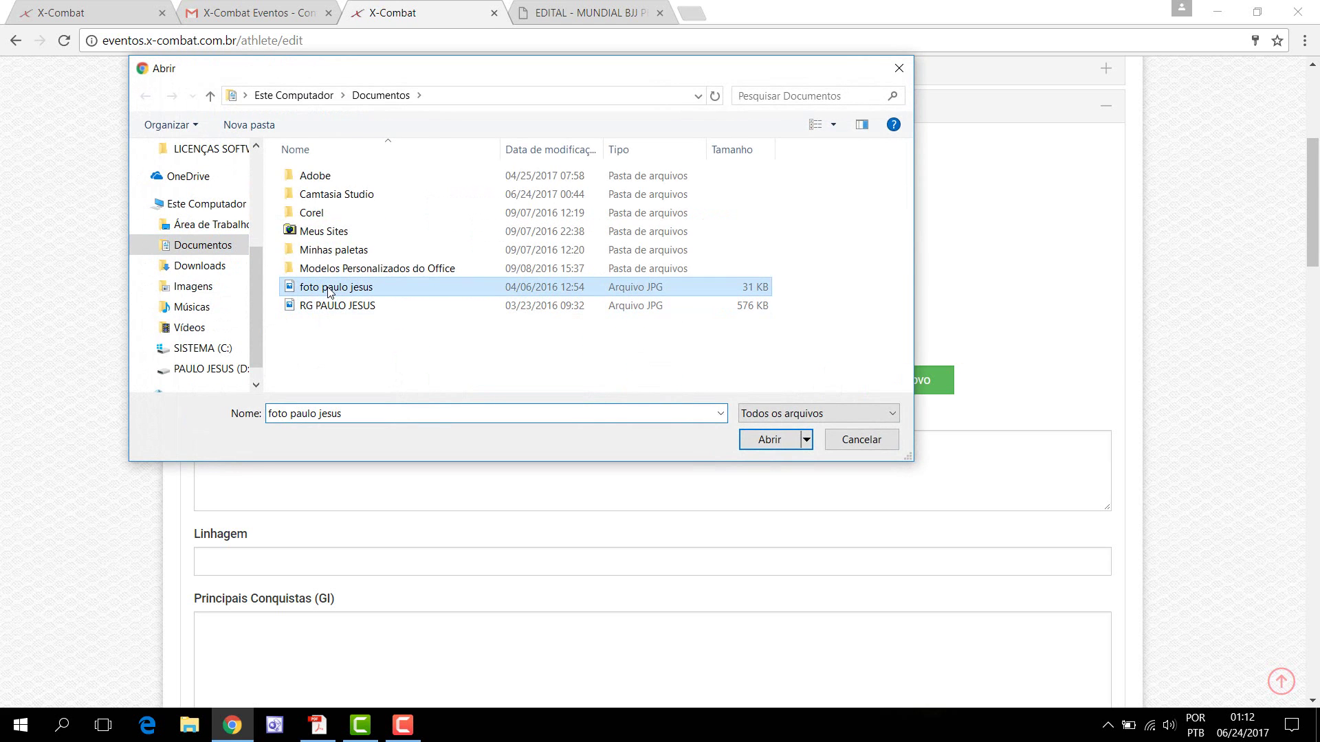
pyautogui.click(771, 441)
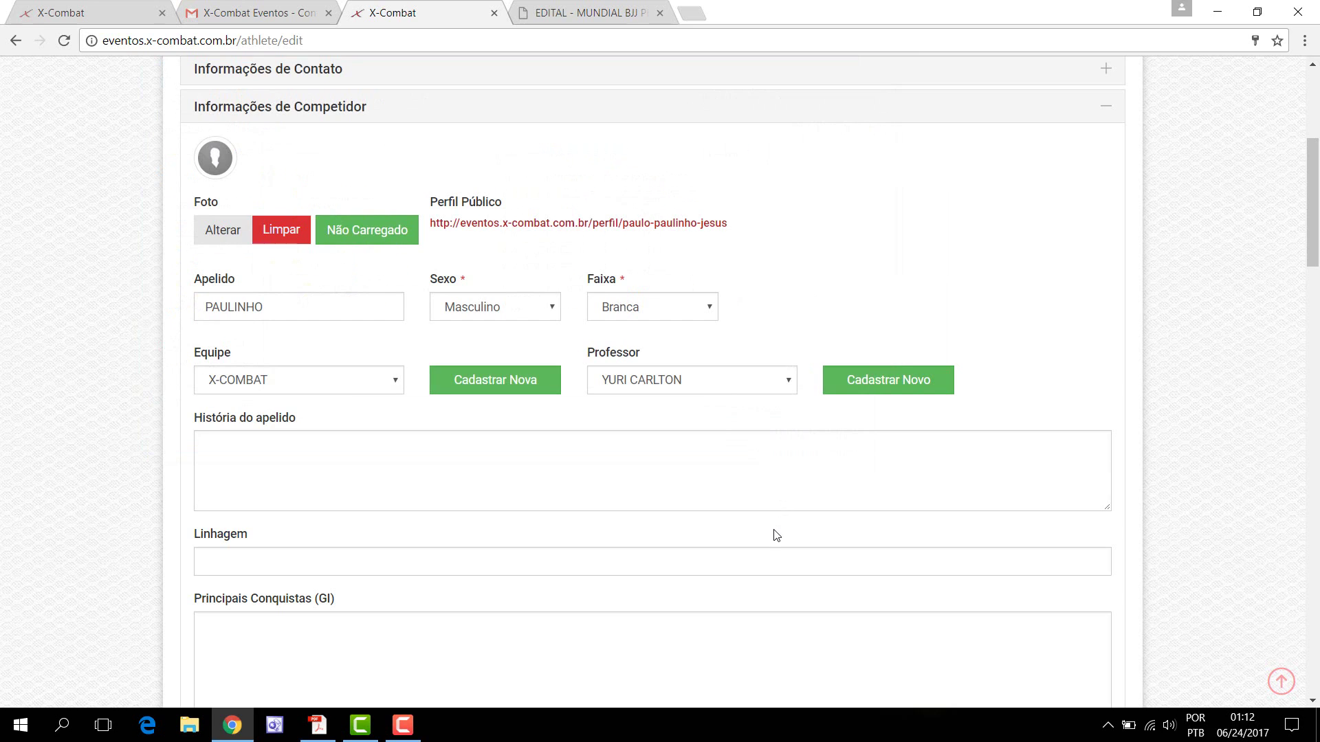
pyautogui.scroll(-17, 776, 536)
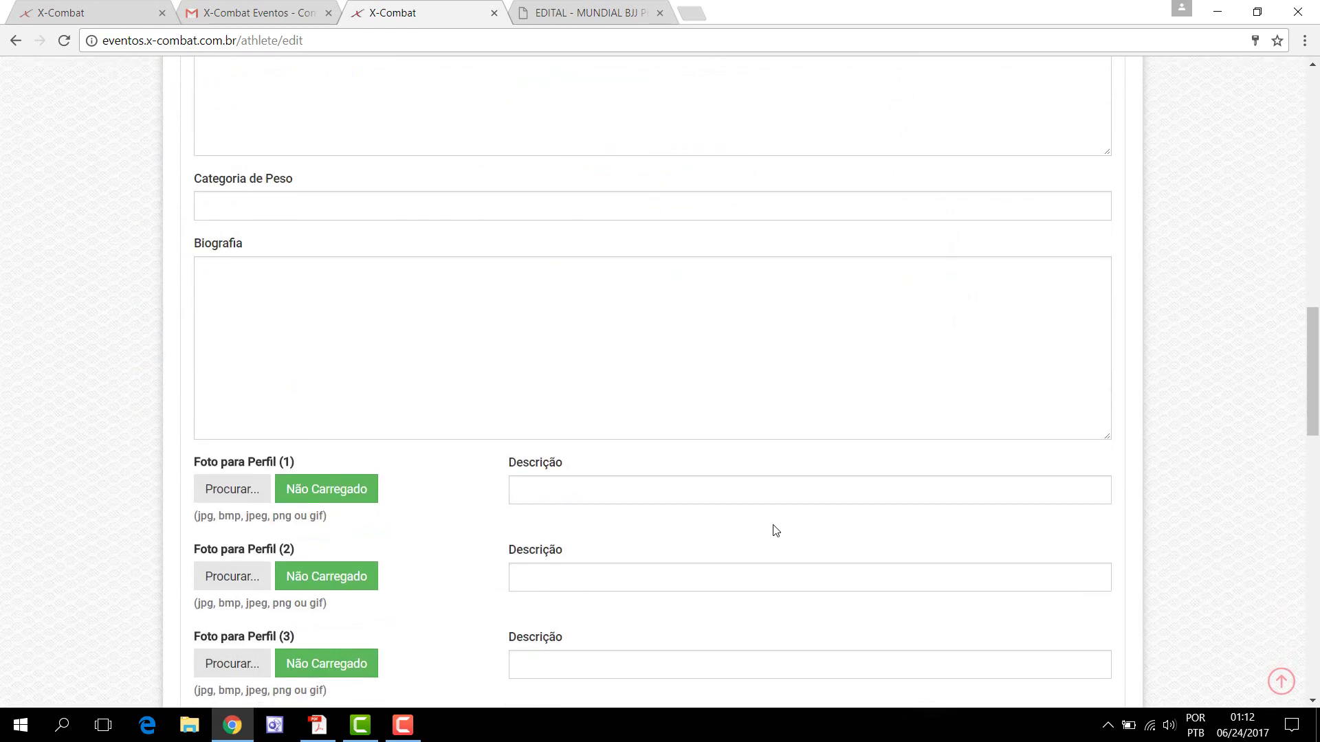
pyautogui.scroll(-15, 774, 526)
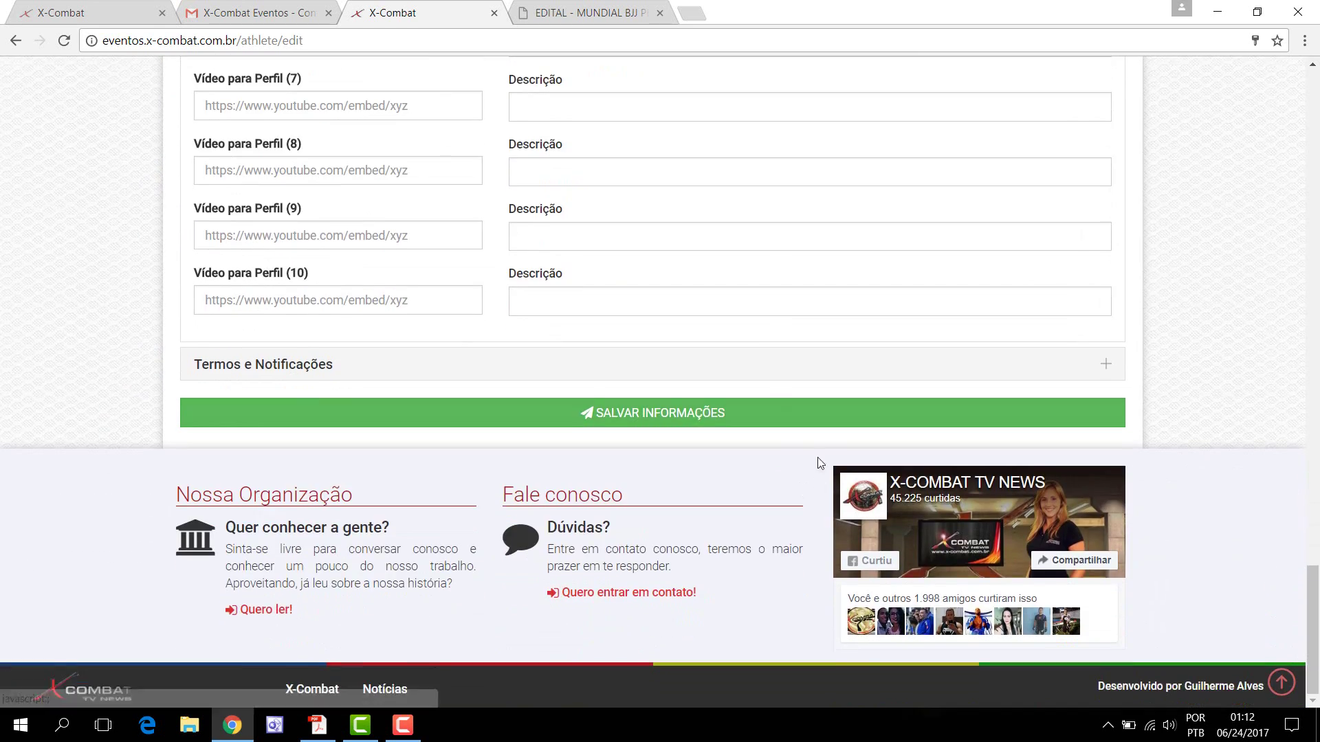
pyautogui.click(695, 413)
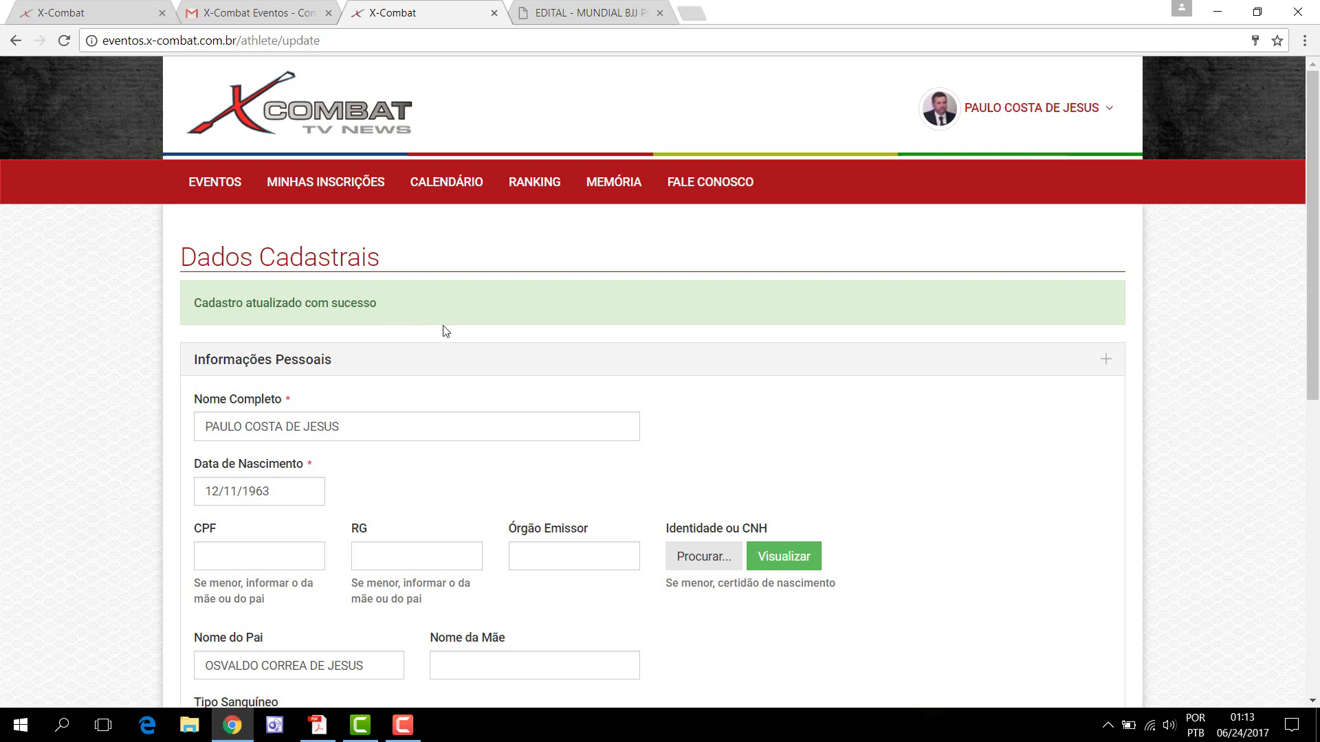
# Step: View Meu Perfil with the new photo, Graduação Branca and Equipe X-COMBAT
pyautogui.click(1049, 110)
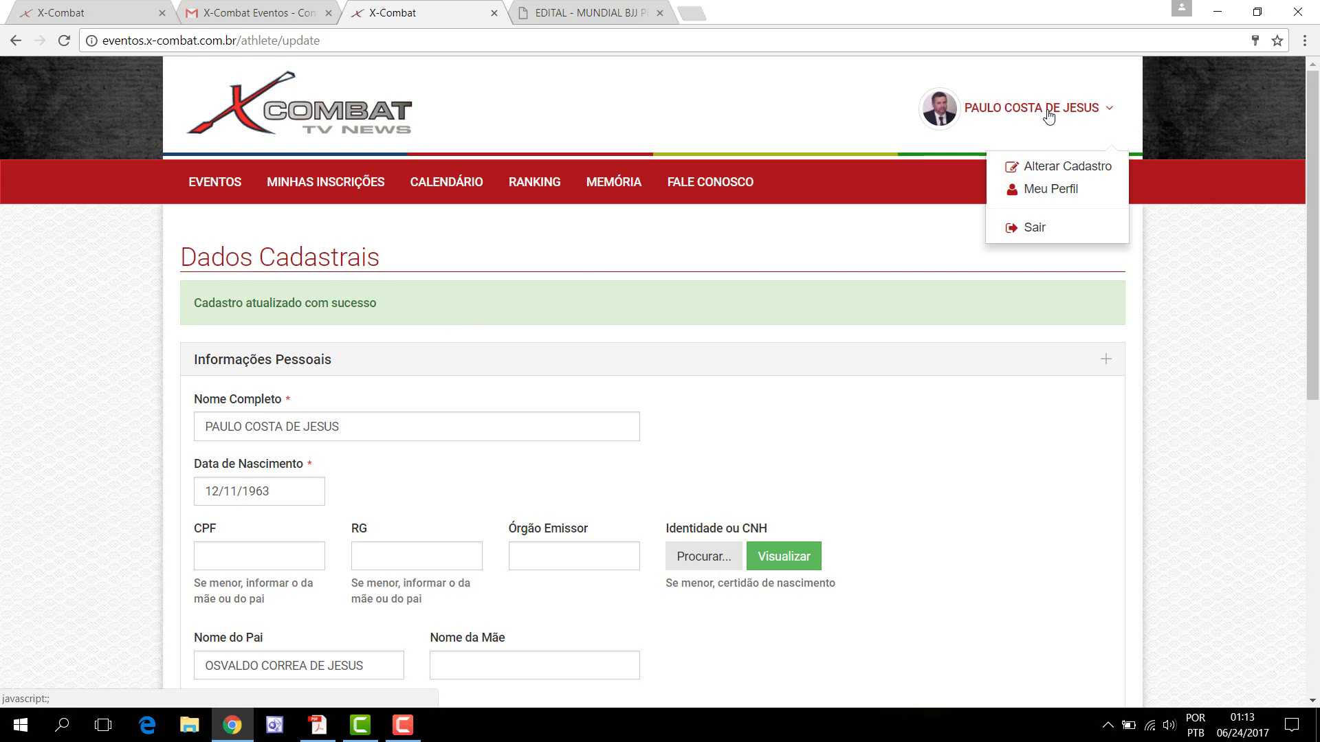
pyautogui.click(932, 118)
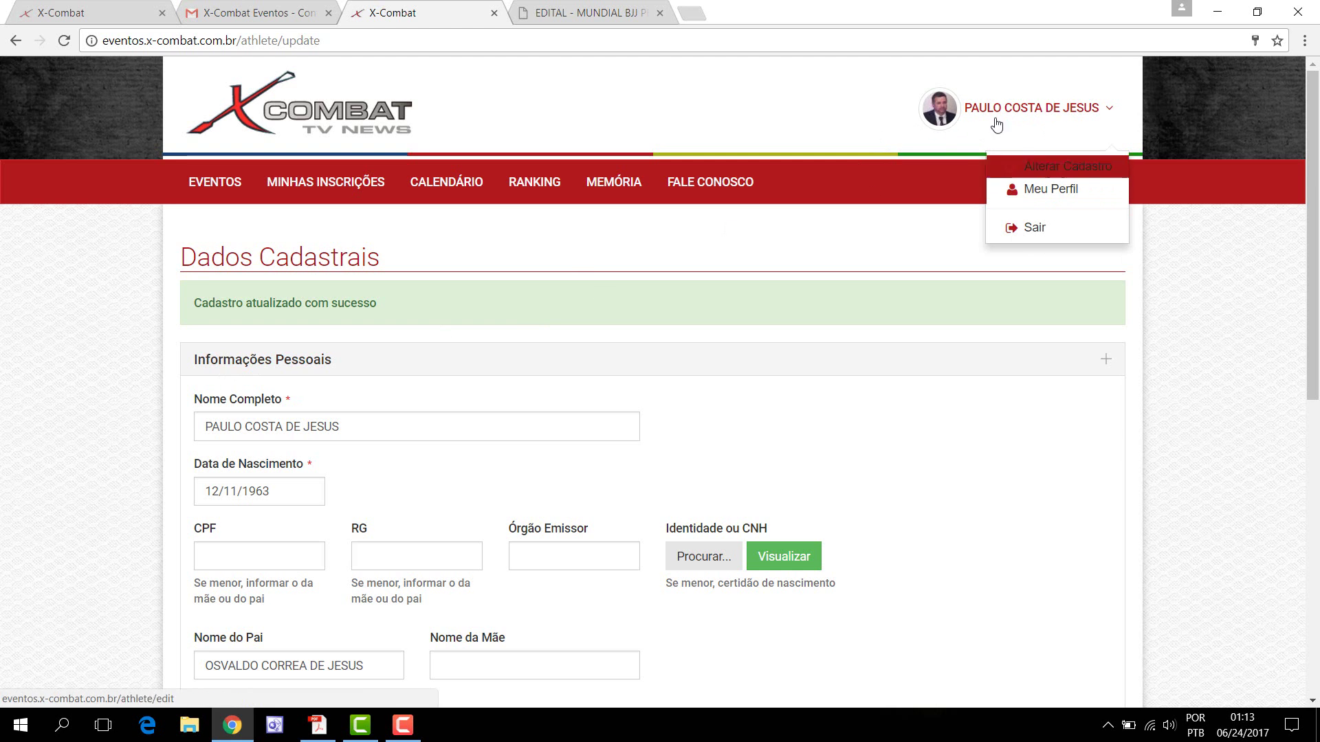
pyautogui.click(1045, 189)
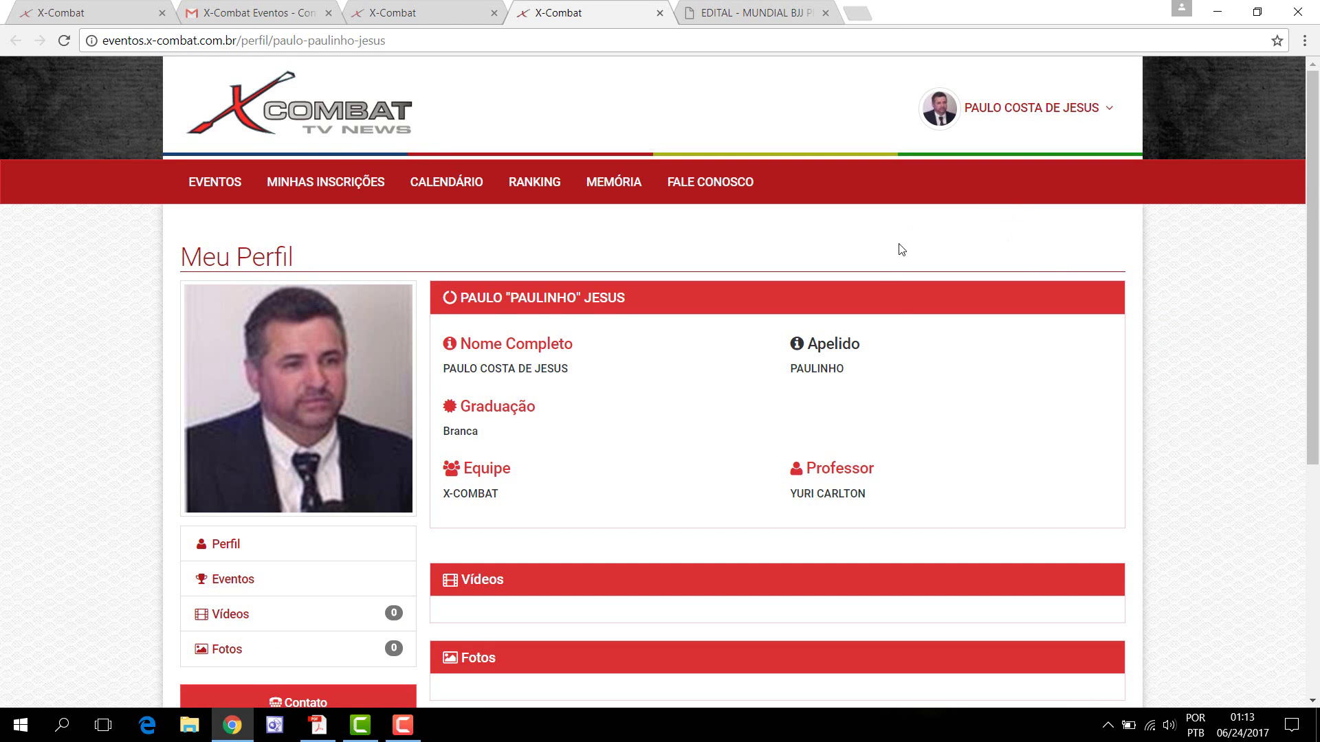
pyautogui.scroll(-4, 892, 303)
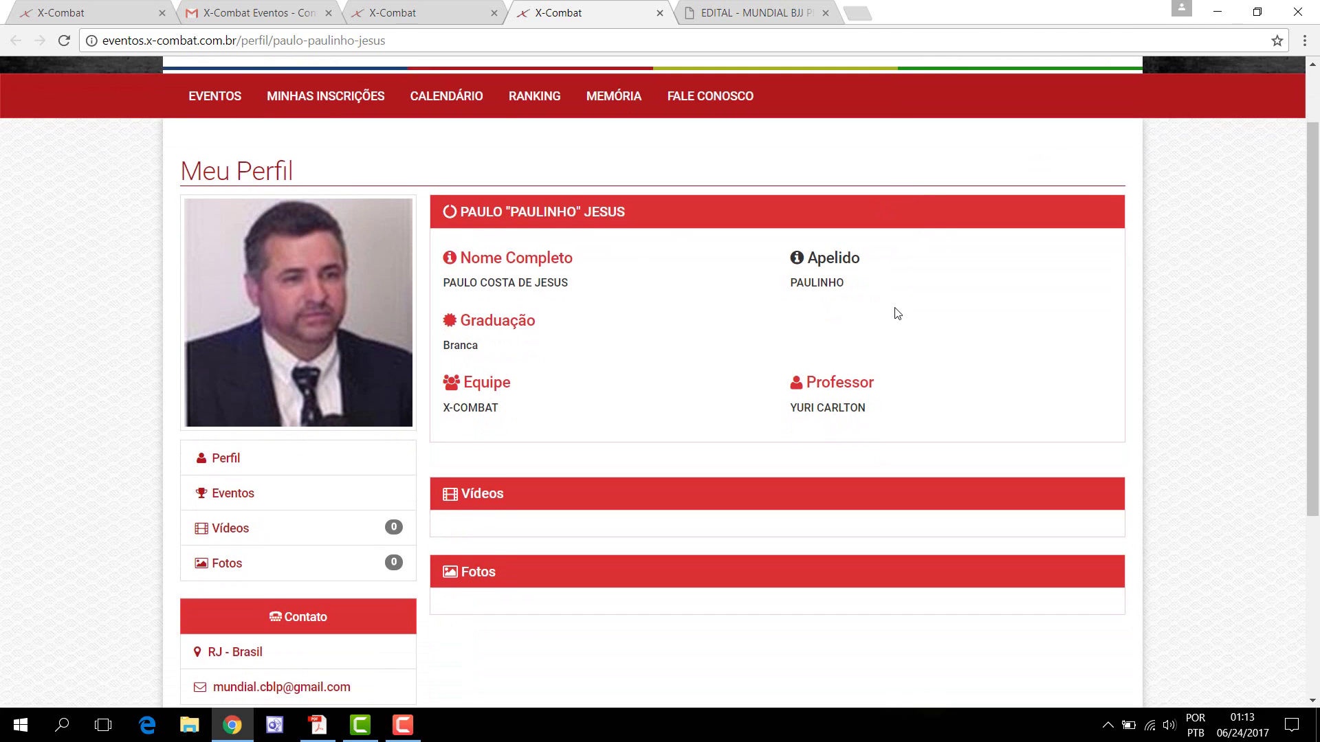
pyautogui.scroll(4, 897, 313)
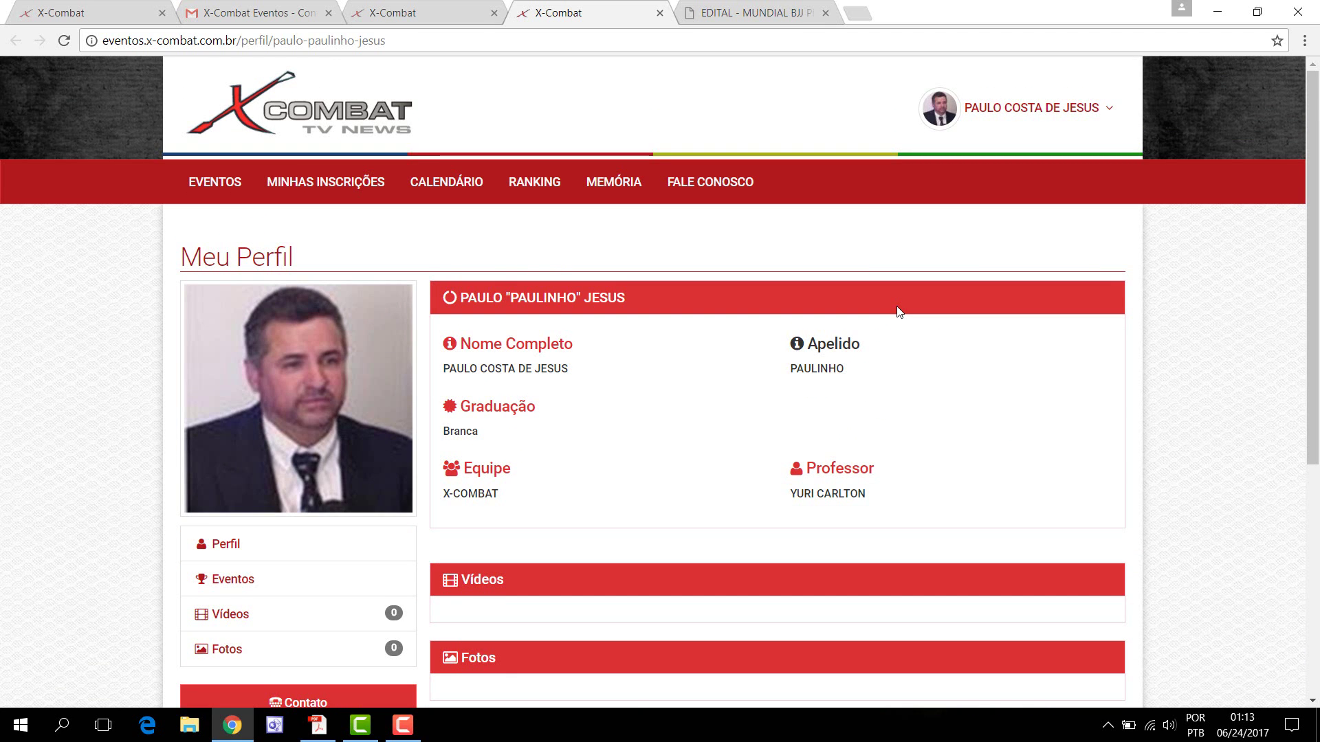
pyautogui.scroll(-4, 896, 316)
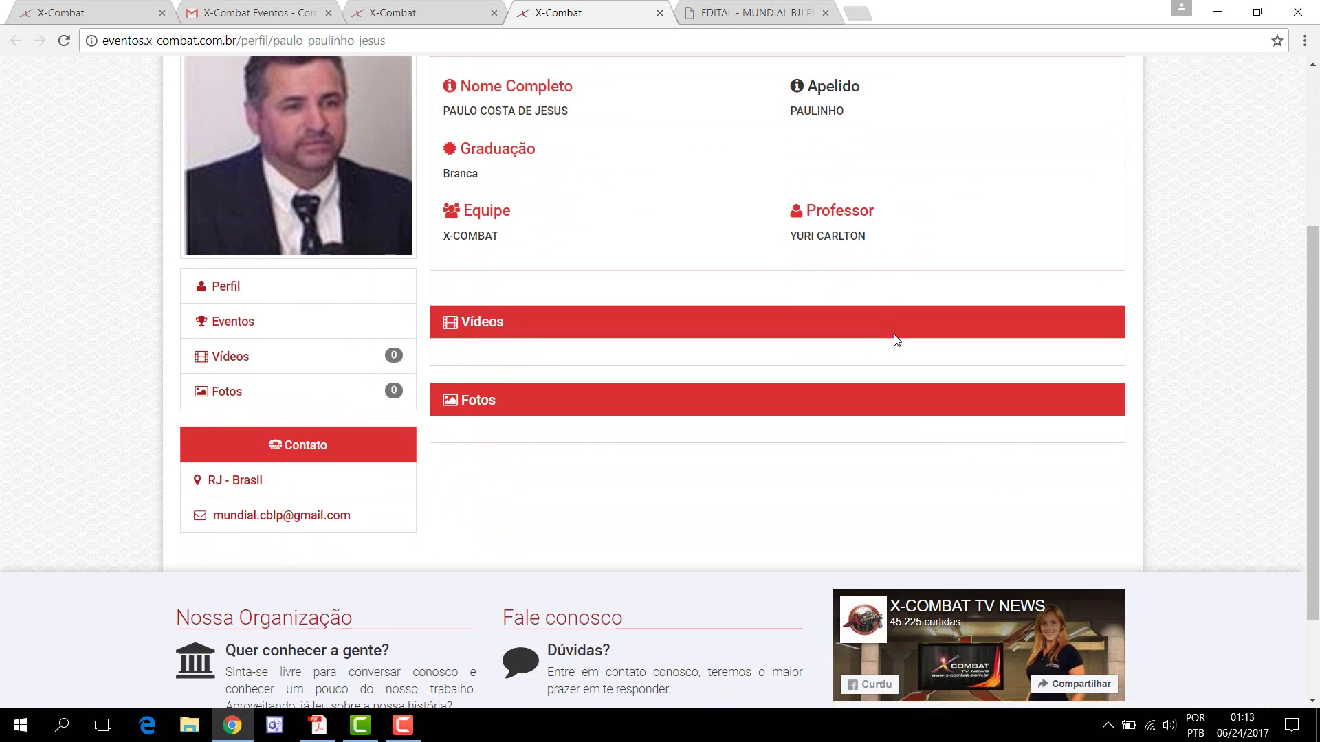
pyautogui.scroll(1, 897, 347)
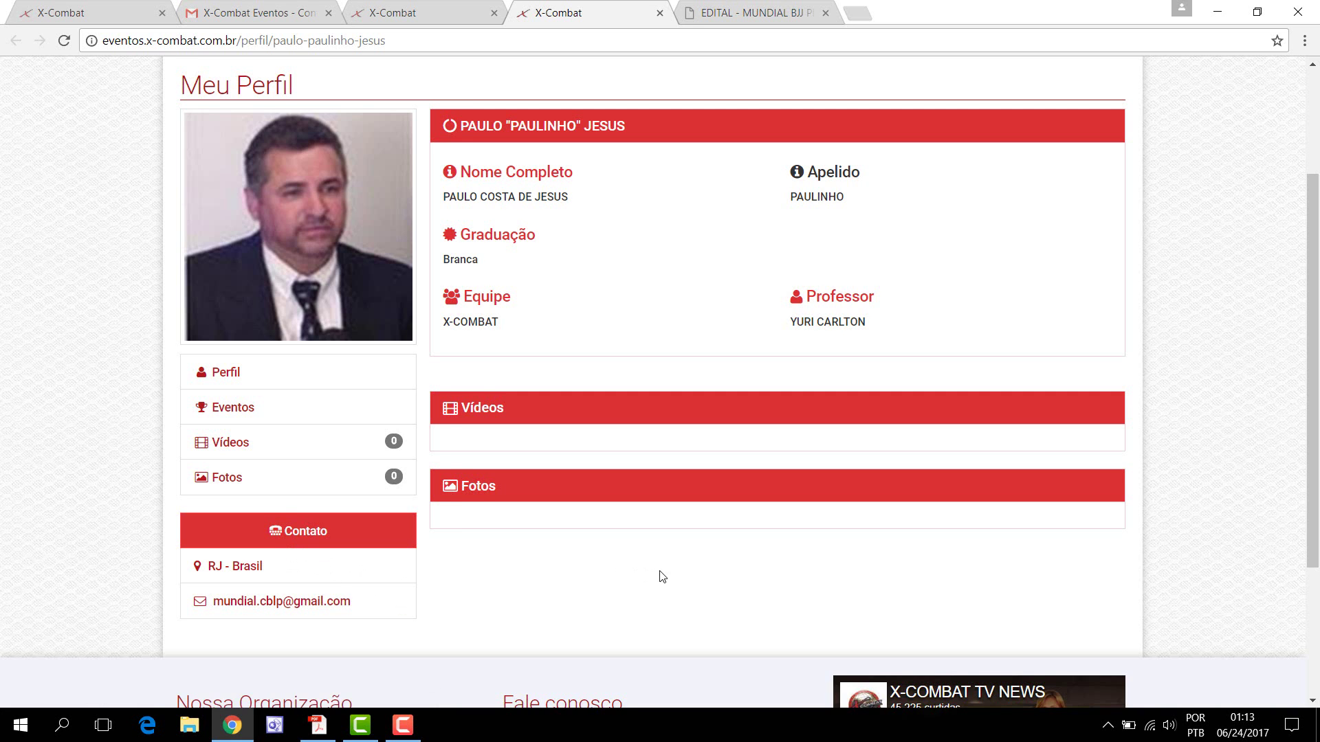
pyautogui.scroll(3, 687, 574)
# Step: Tick Exibir celular em meu Perfil Público under Informações de Contato and save
pyautogui.click(1031, 114)
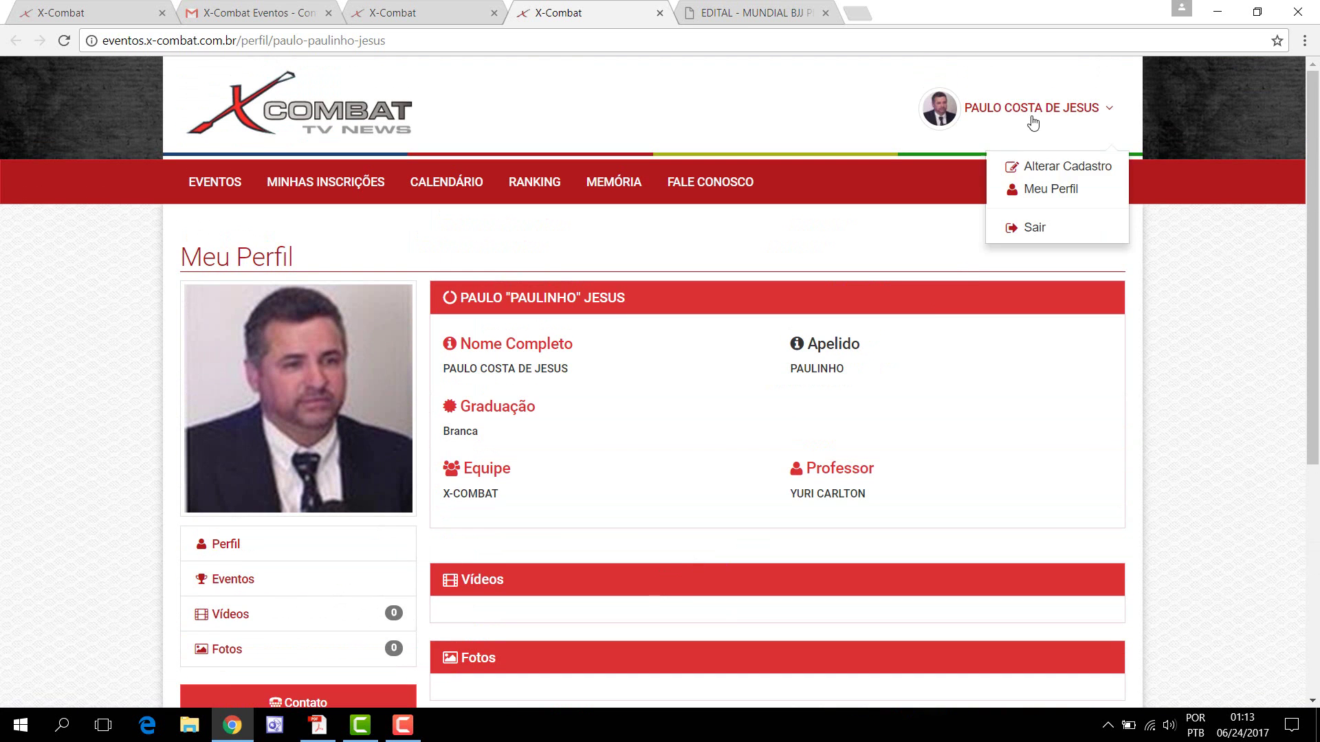
pyautogui.click(1045, 171)
pyautogui.scroll(-5, 618, 509)
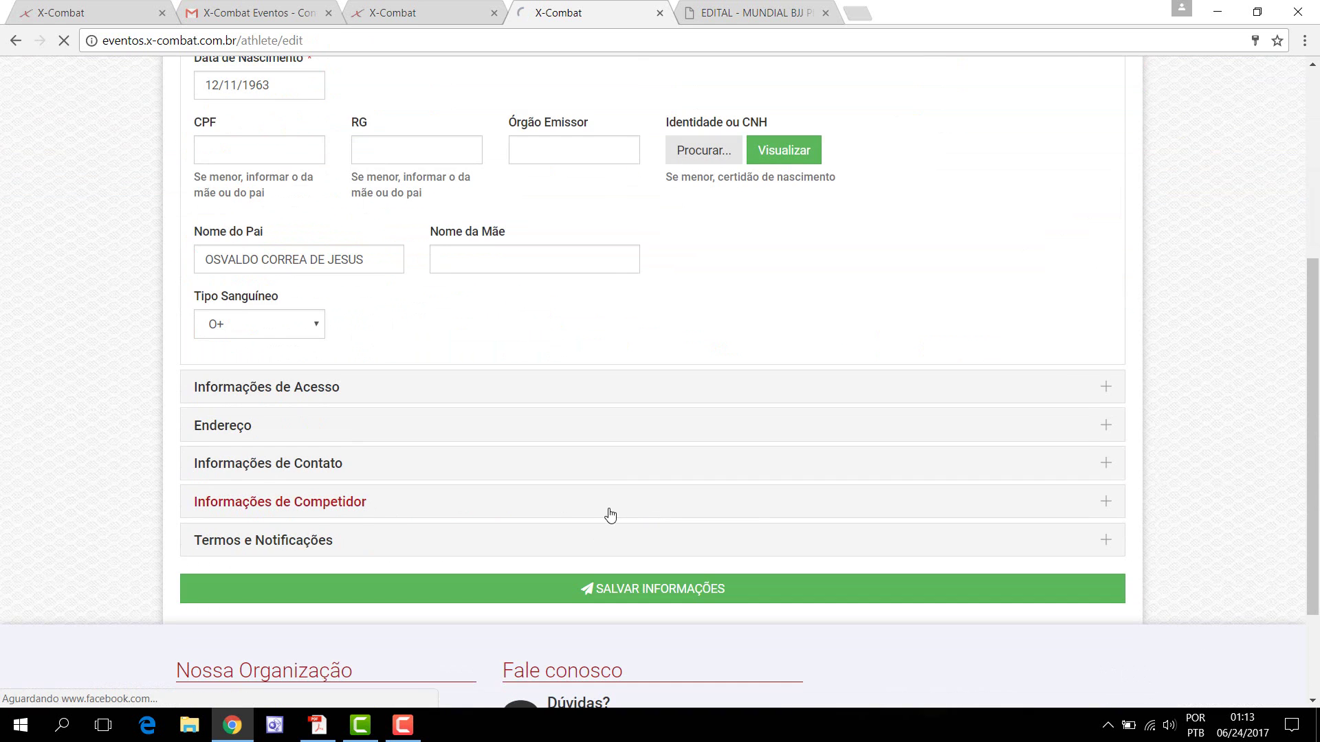
pyautogui.click(322, 503)
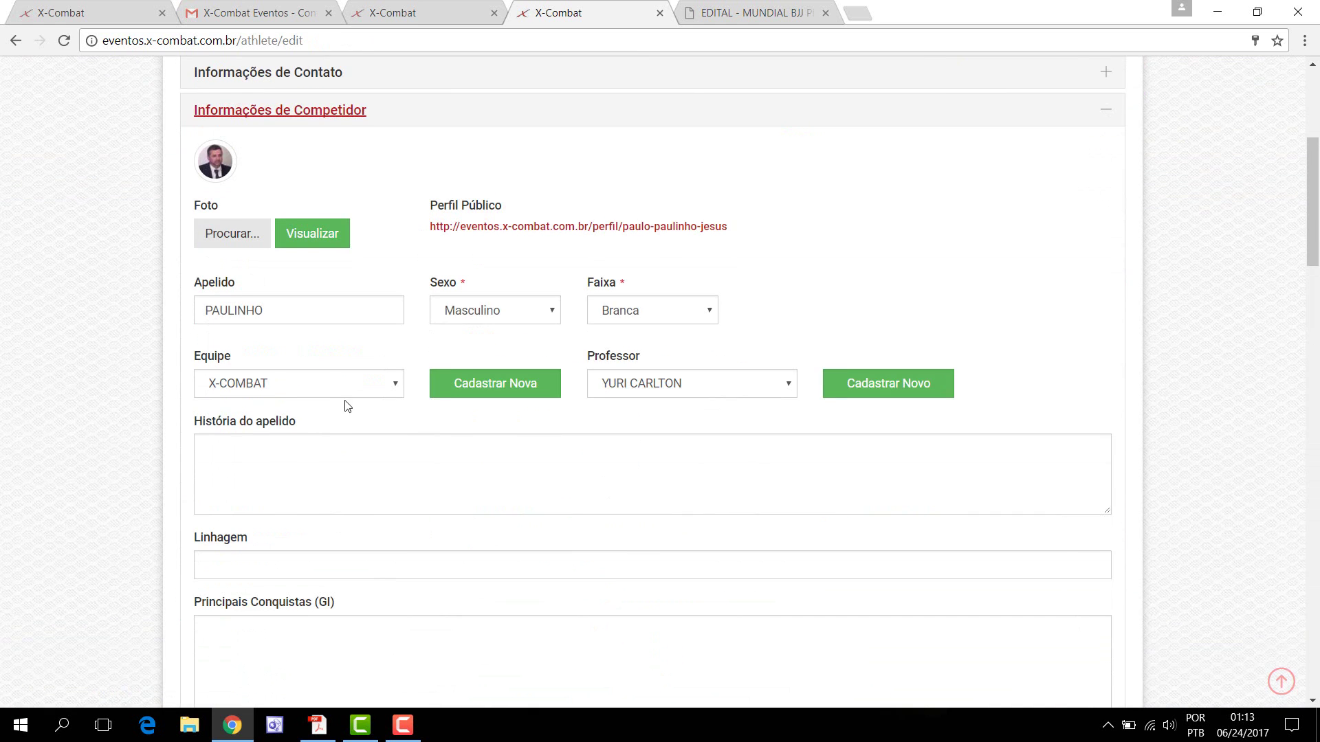
pyautogui.scroll(5, 441, 495)
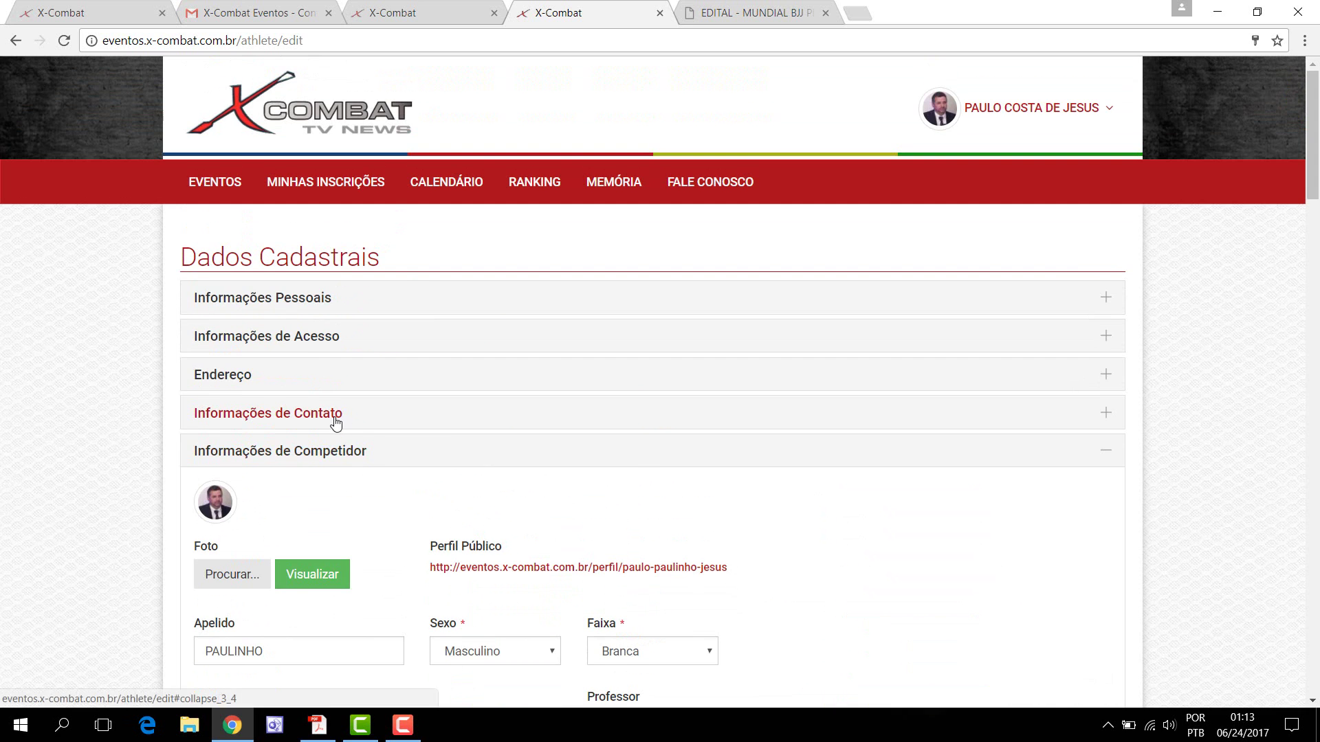
pyautogui.click(335, 416)
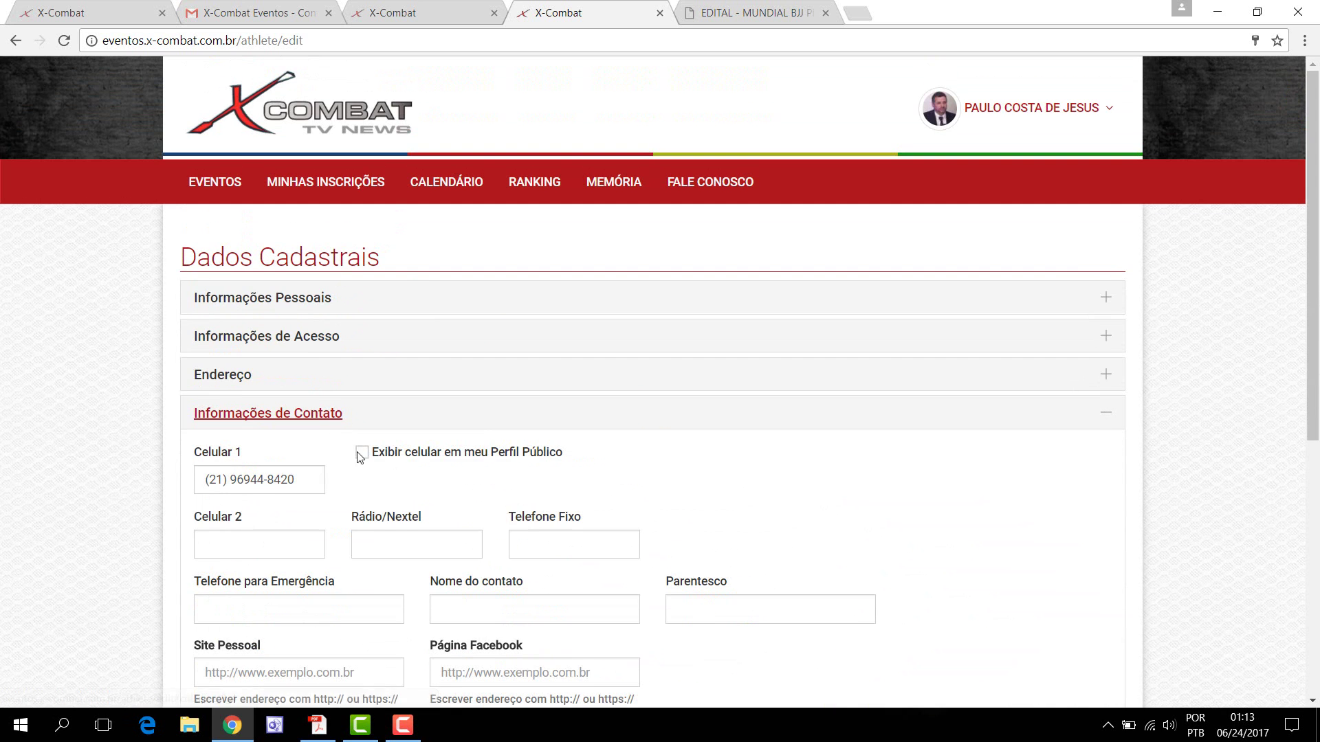
pyautogui.click(363, 455)
pyautogui.scroll(-6, 878, 499)
pyautogui.click(589, 415)
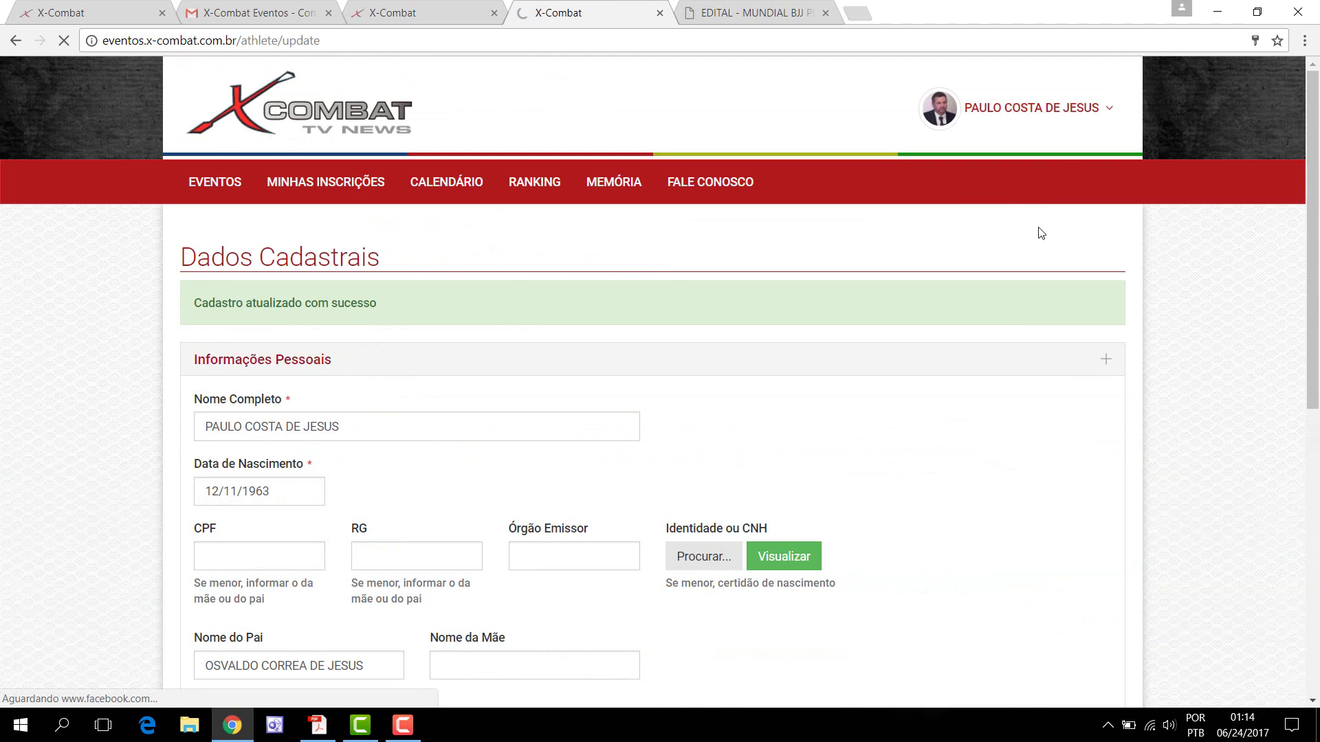
pyautogui.click(1019, 124)
# Step: Review the athlete's own public profile, then bring up the account options menu
pyautogui.click(1040, 195)
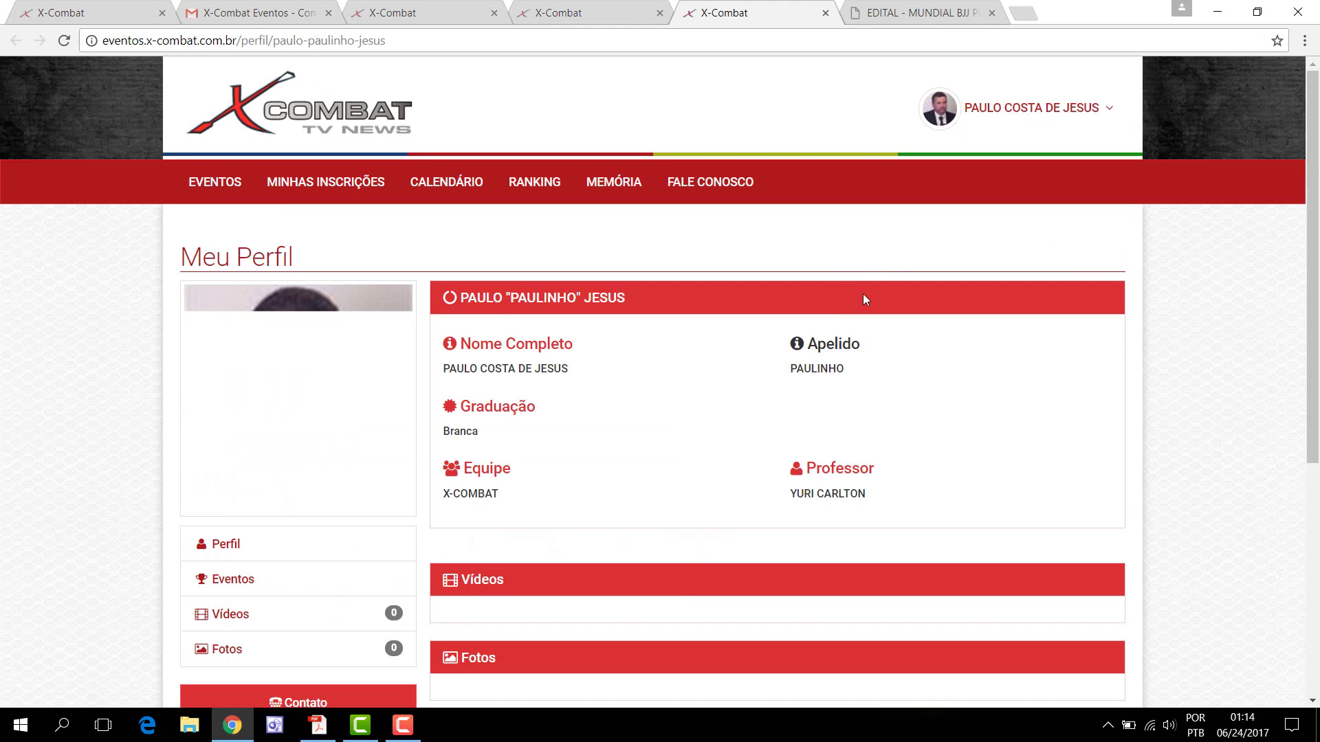
pyautogui.scroll(-5, 777, 421)
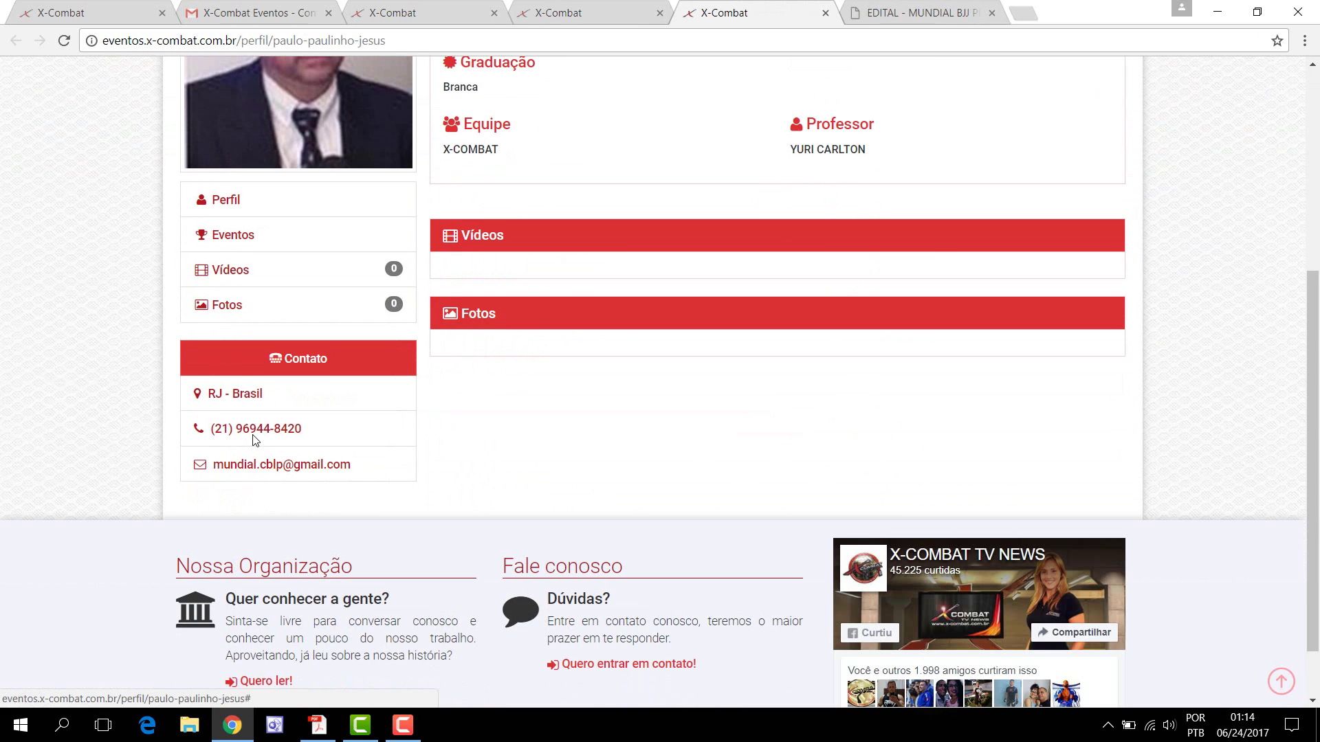
pyautogui.scroll(4, 692, 433)
pyautogui.scroll(-3, 692, 433)
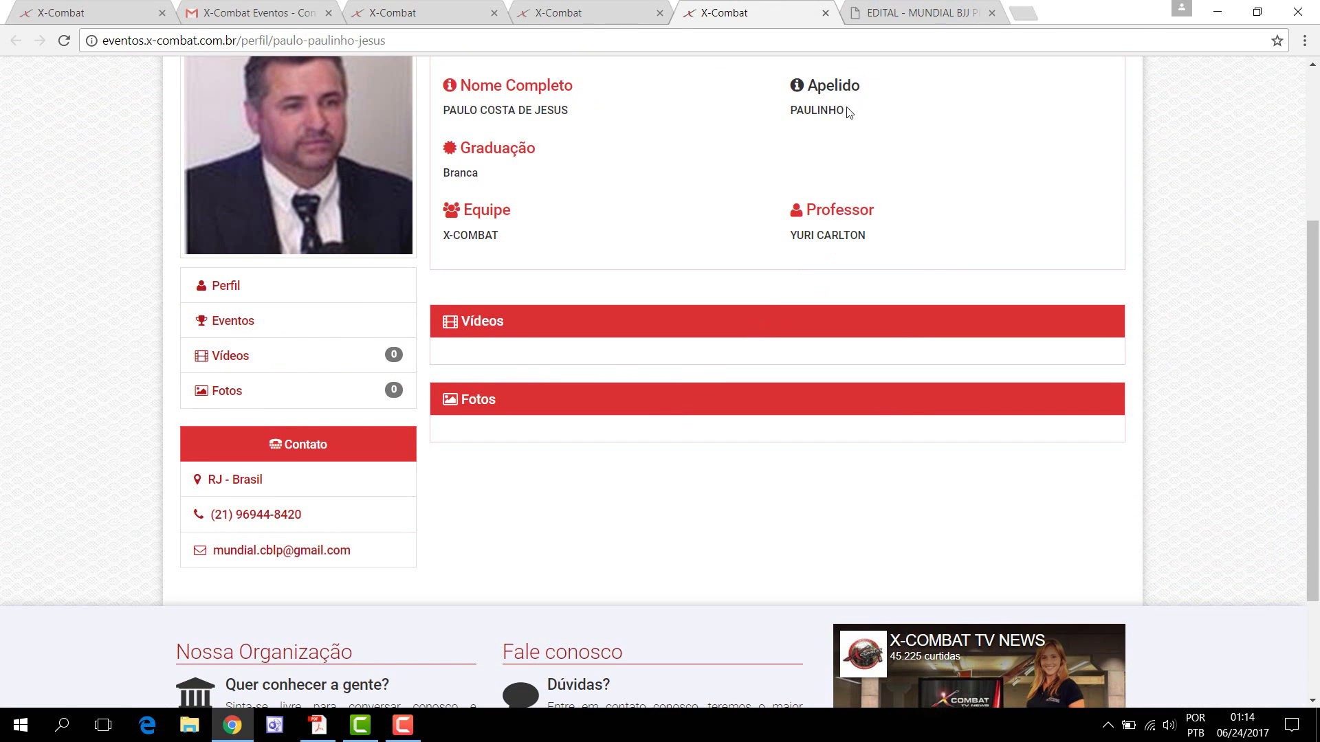
pyautogui.scroll(3, 997, 220)
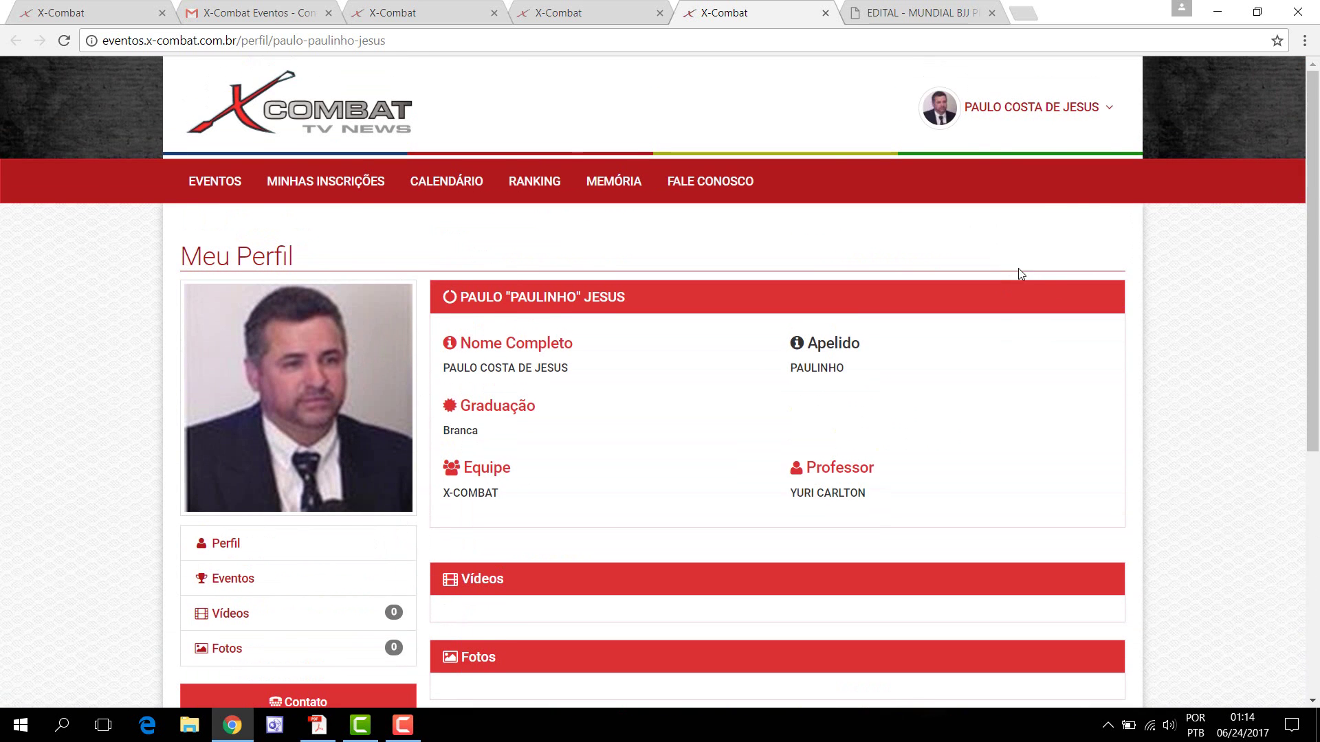
pyautogui.click(1047, 109)
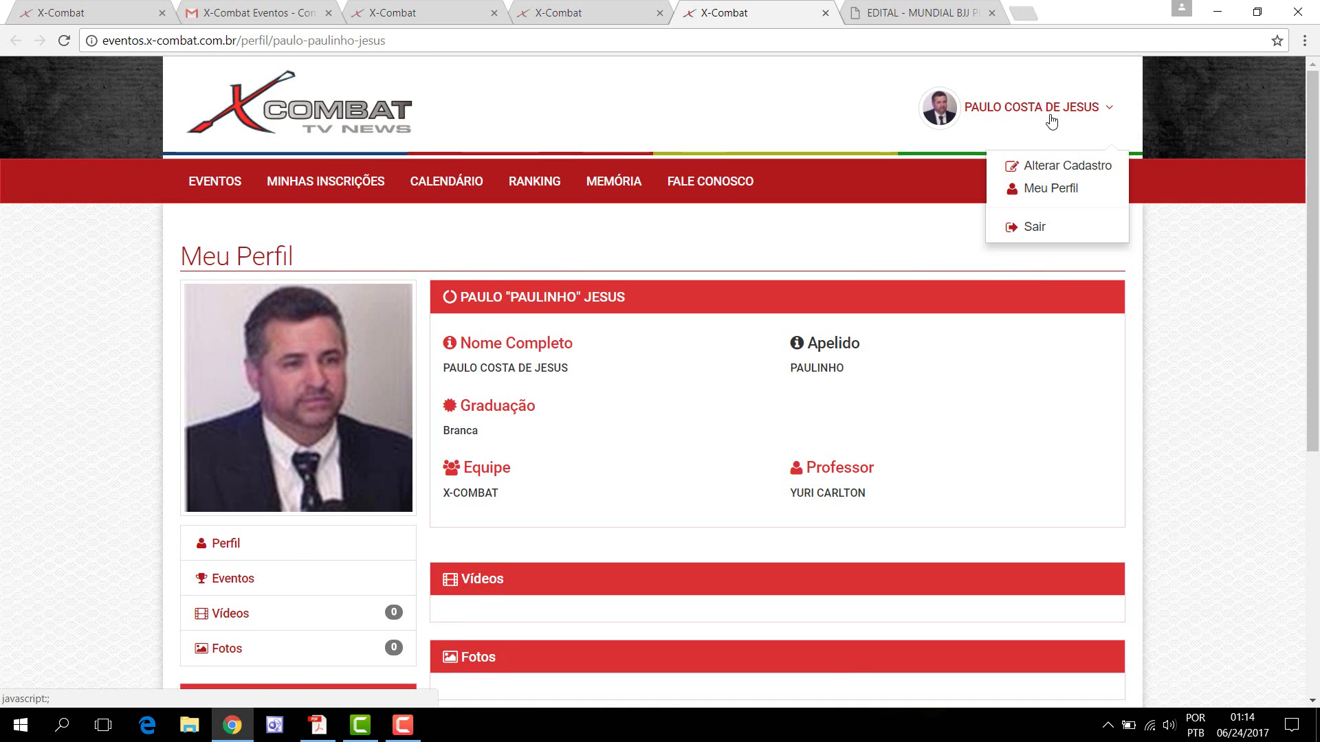
# Step: Enter 'CAMPEÃO MUNDIAL 2017 CBJJ' in Principais Conquistas (GI) under Informações de Competidor
pyautogui.click(1045, 173)
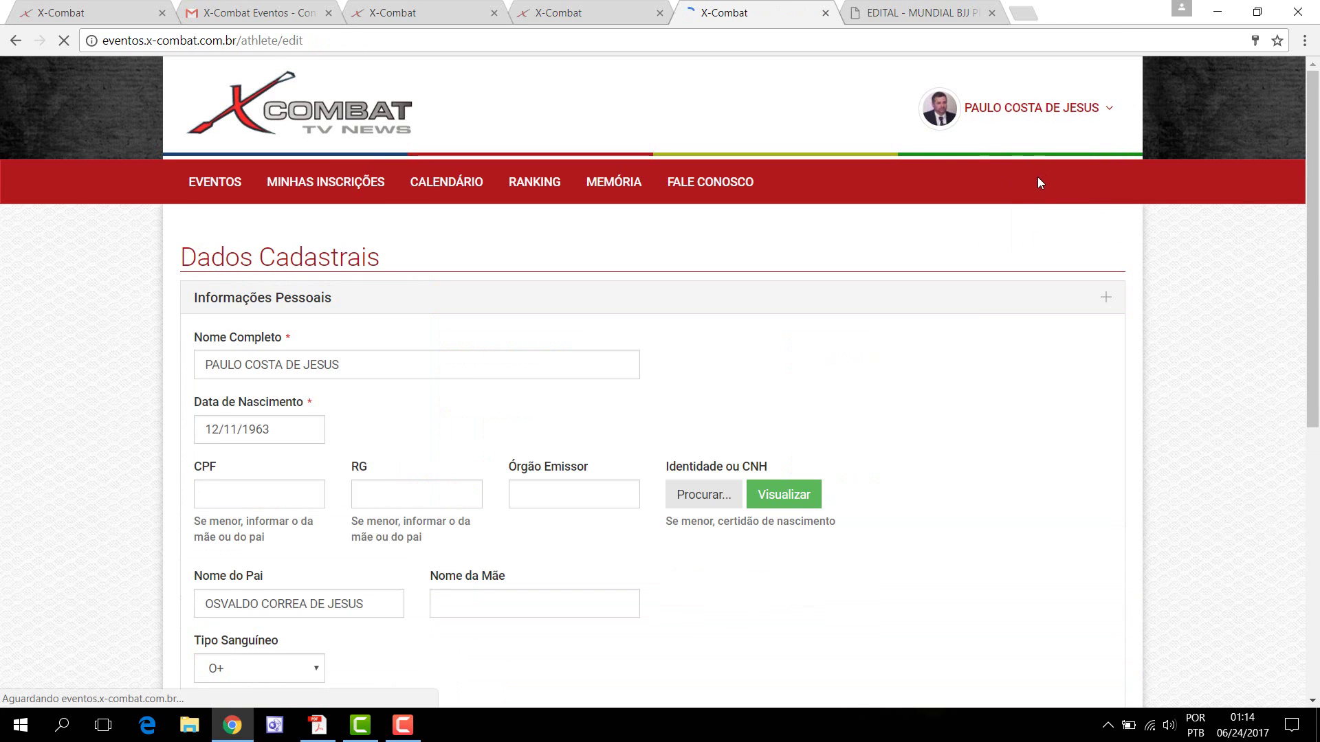
pyautogui.scroll(-1, 893, 446)
pyautogui.scroll(-5, 894, 447)
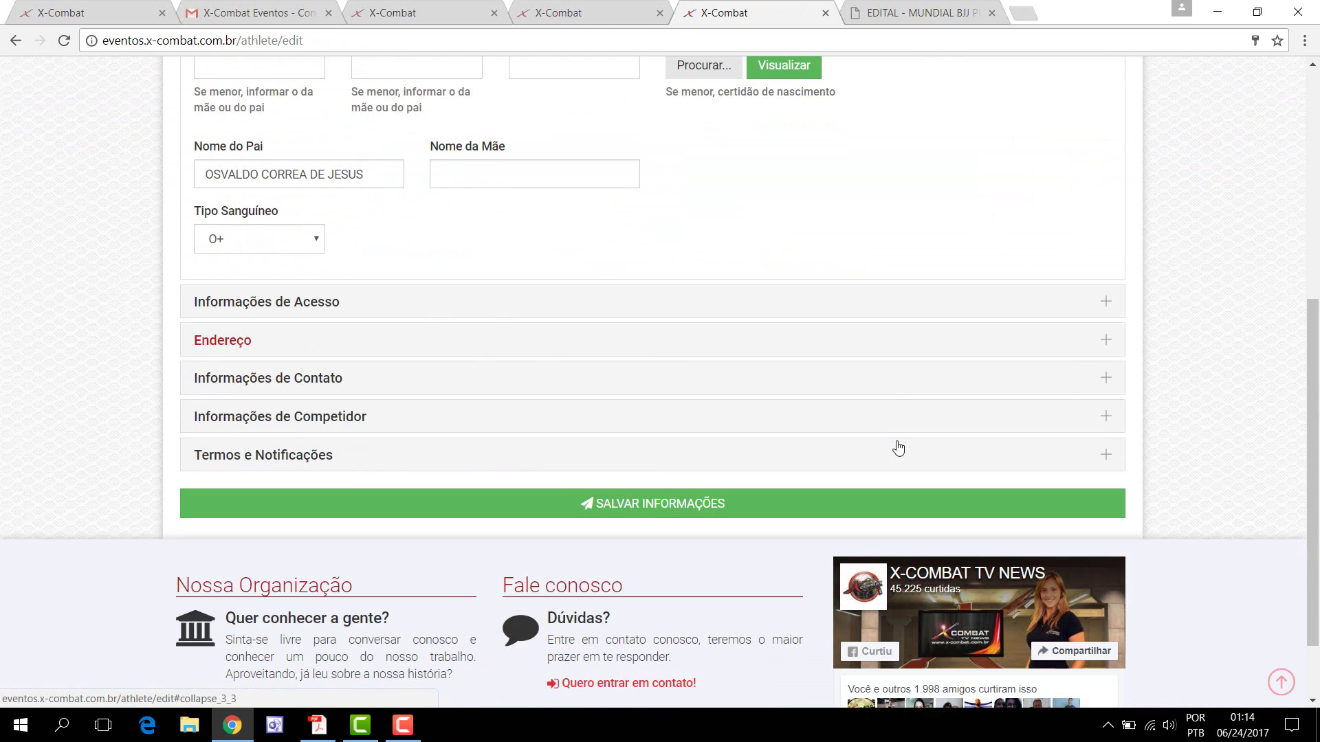
pyautogui.click(295, 415)
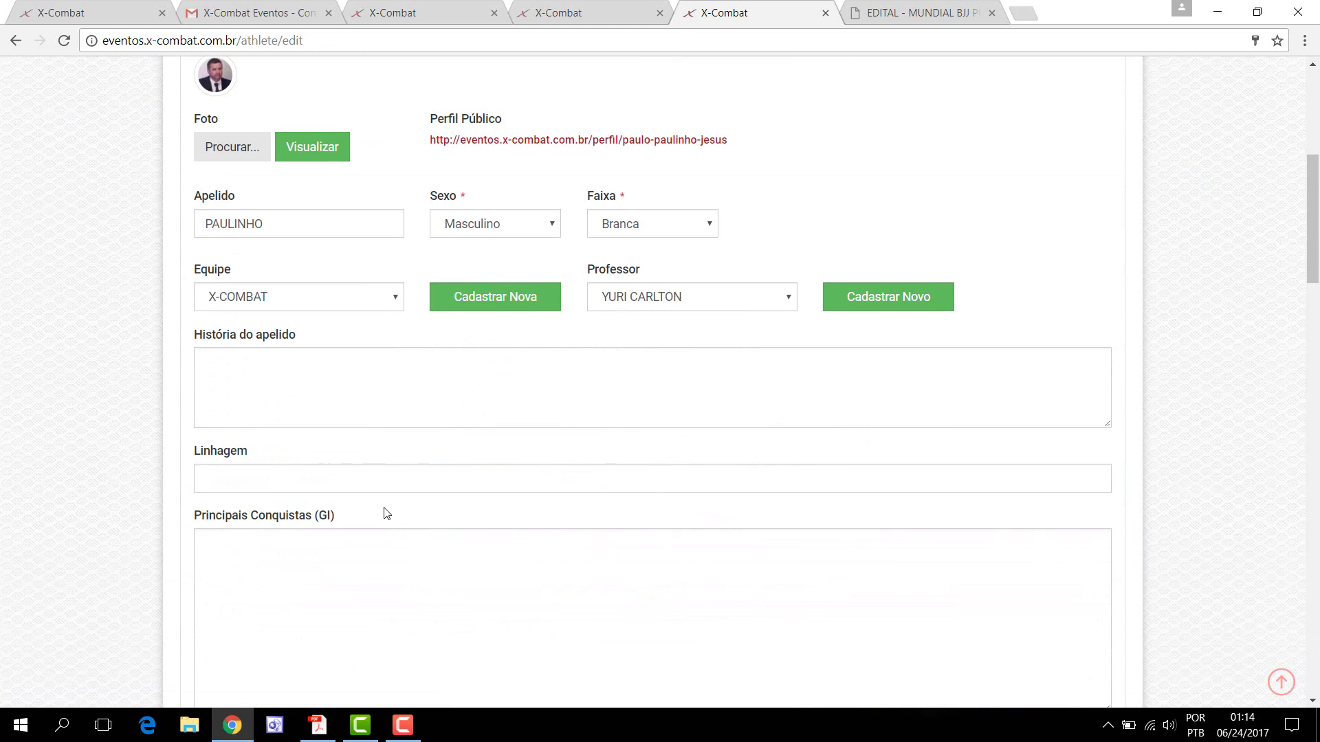
pyautogui.scroll(-3, 343, 488)
pyautogui.click(273, 389)
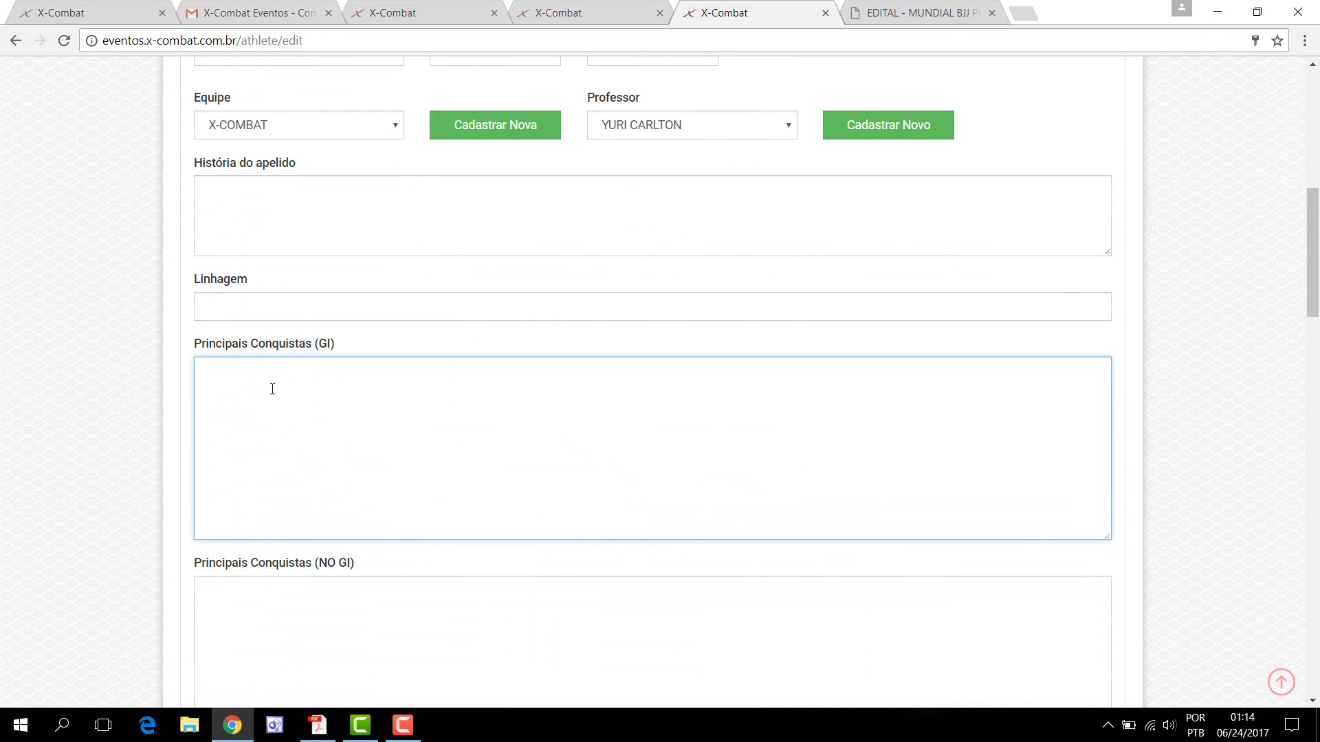
pyautogui.write('CAMPEÃO MUNDIAL 2017 CBJJ')
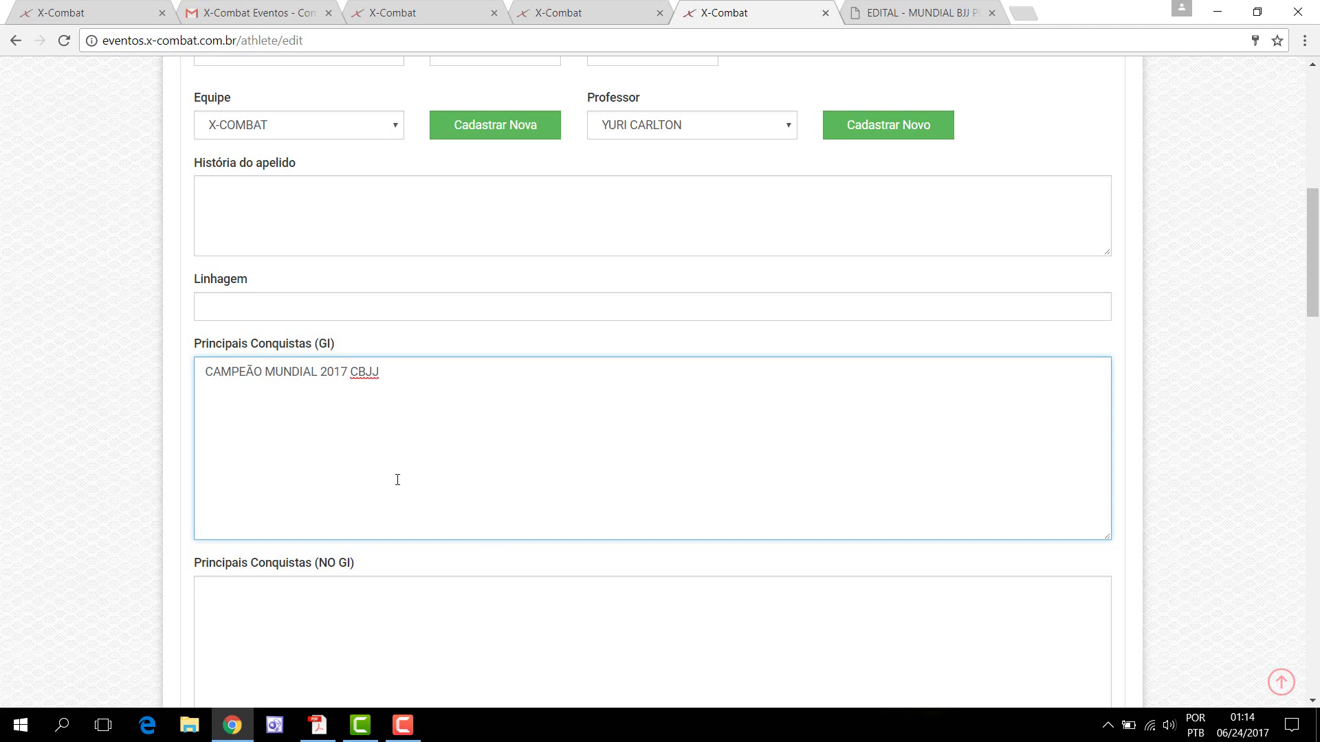
pyautogui.scroll(-3, 315, 444)
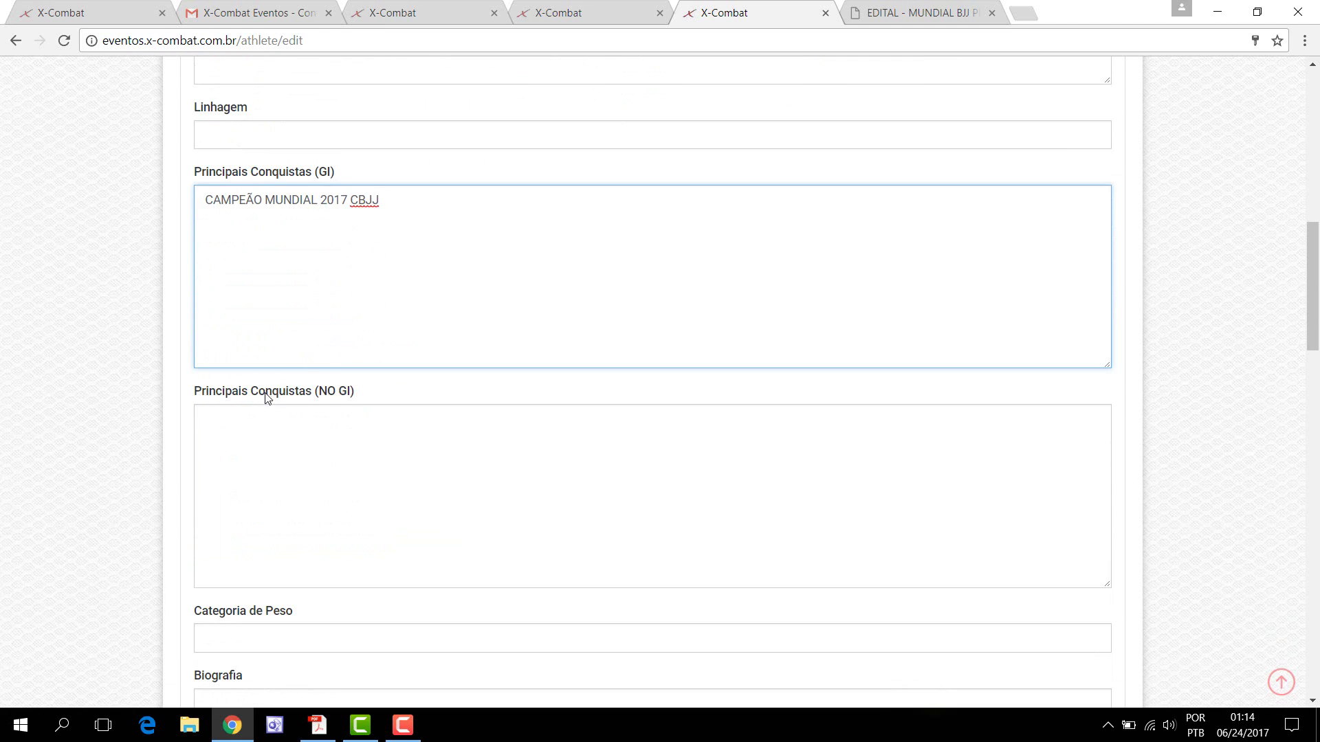
# Step: Copy the GI achievement text into the NO GI achievements box
pyautogui.click(228, 422)
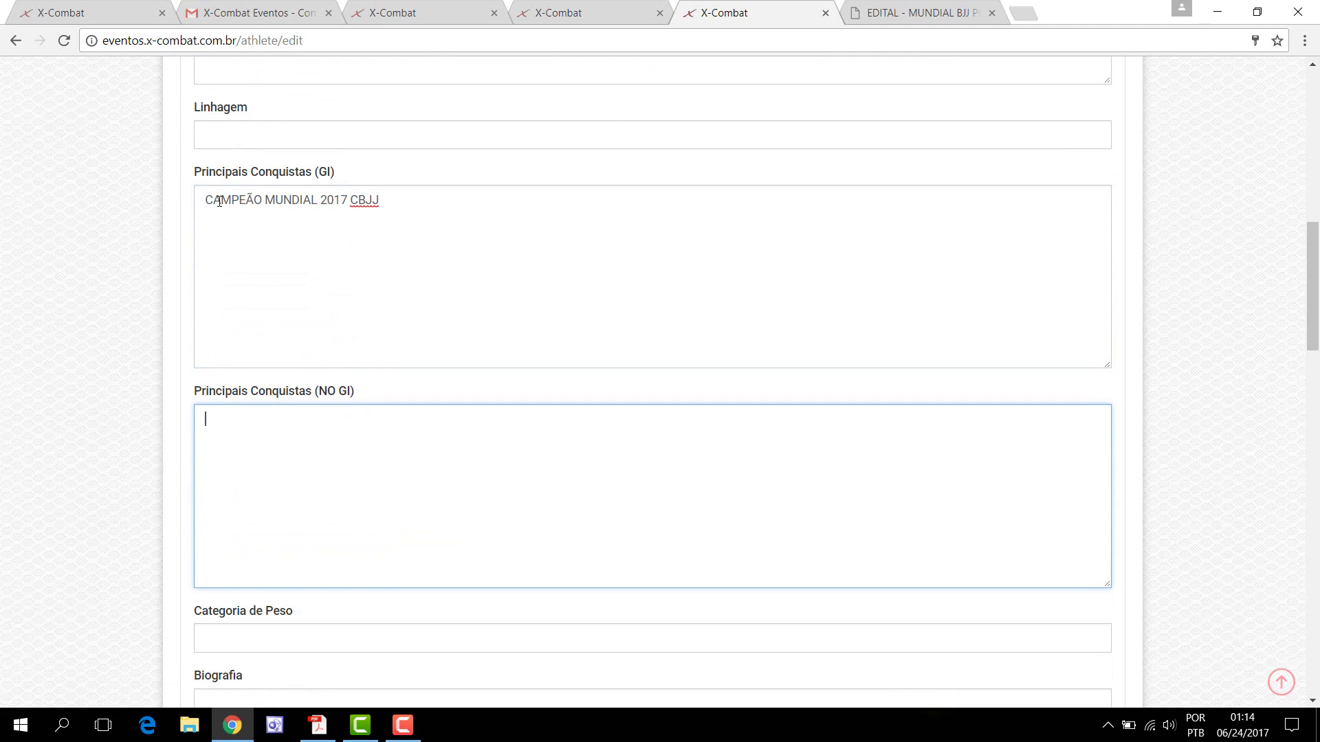
pyautogui.moveTo(209, 203); pyautogui.dragTo(380, 208)
pyautogui.hotkey('ctrl', 'c')
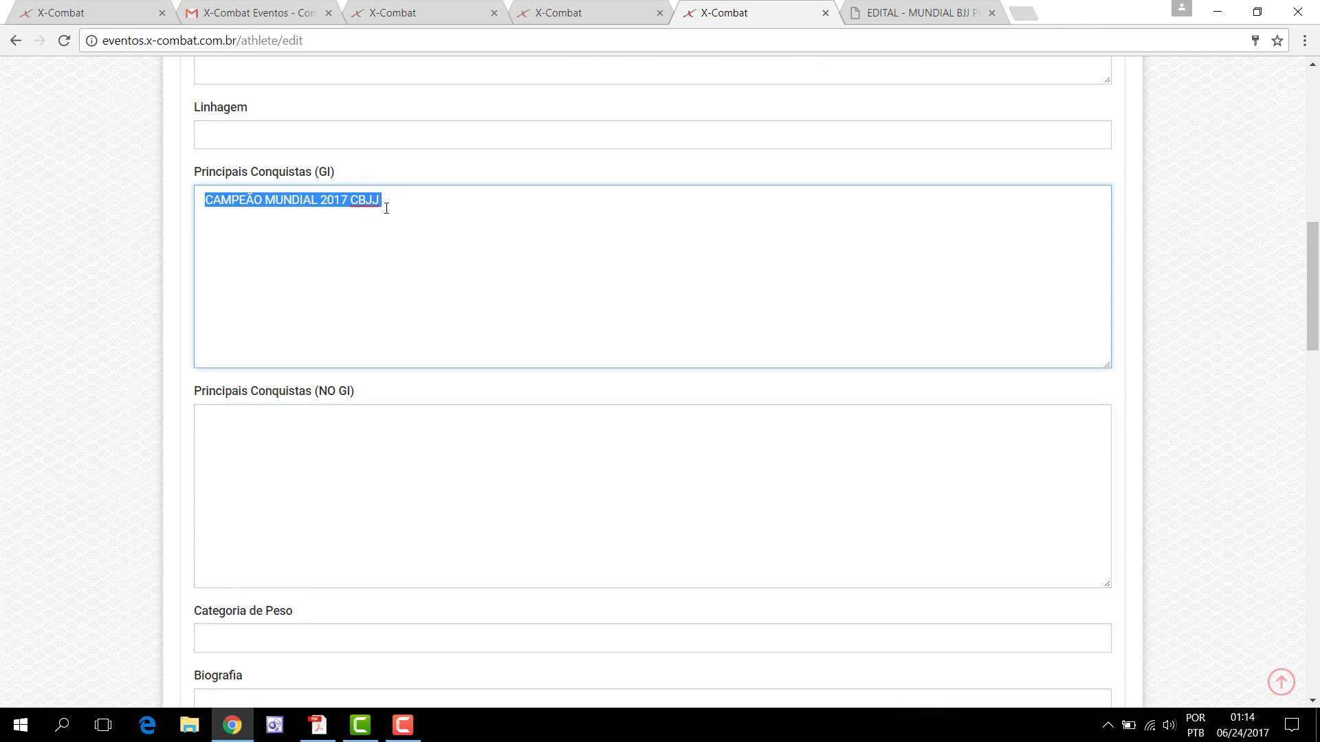
pyautogui.click(179, 468)
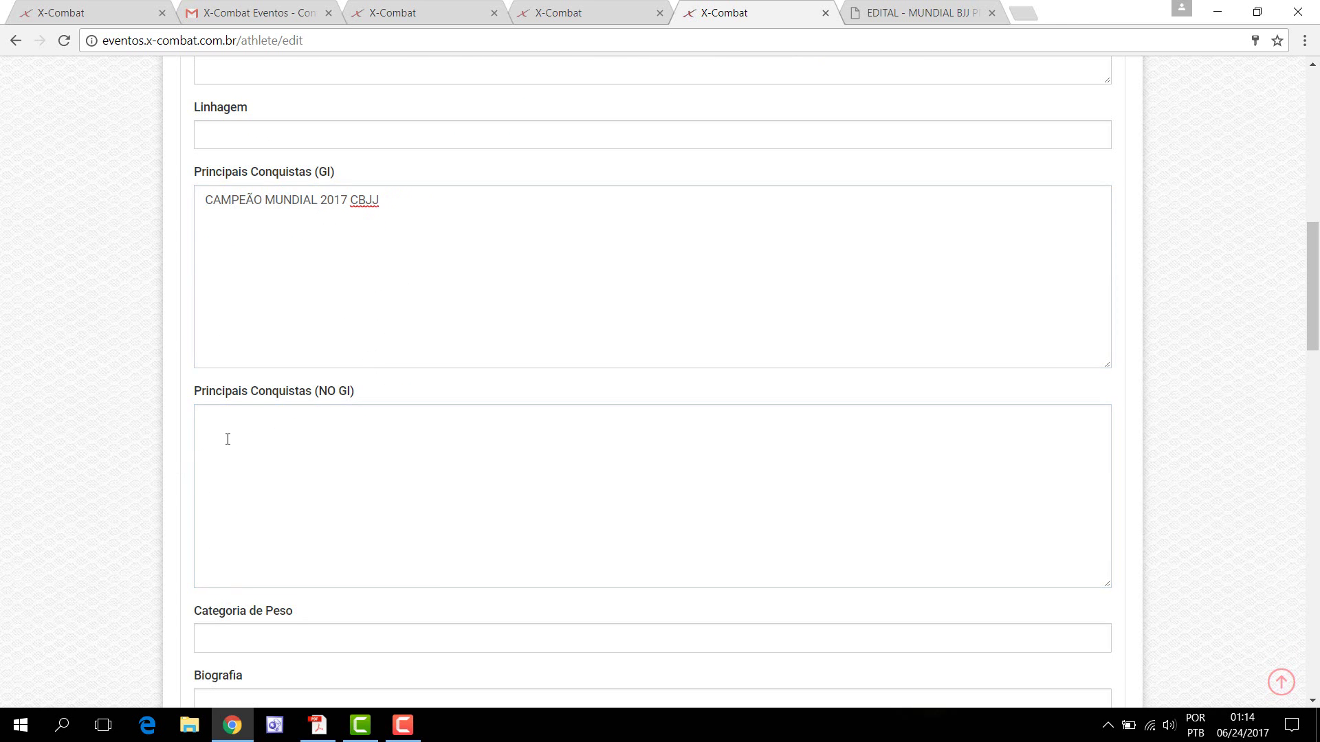
pyautogui.click(226, 435)
pyautogui.hotkey('ctrl', 'v')
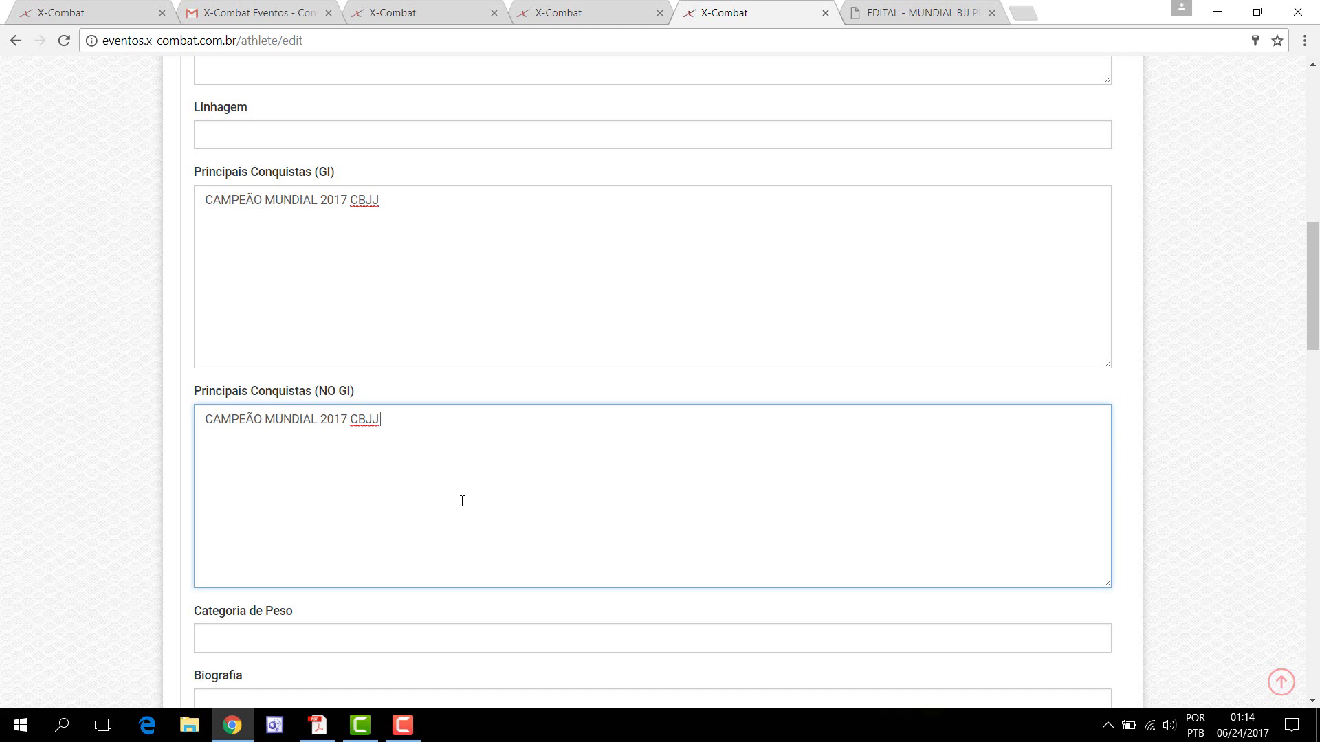
# Step: Save the registration with SALVAR INFORMAÇÕES
pyautogui.scroll(-2, 476, 506)
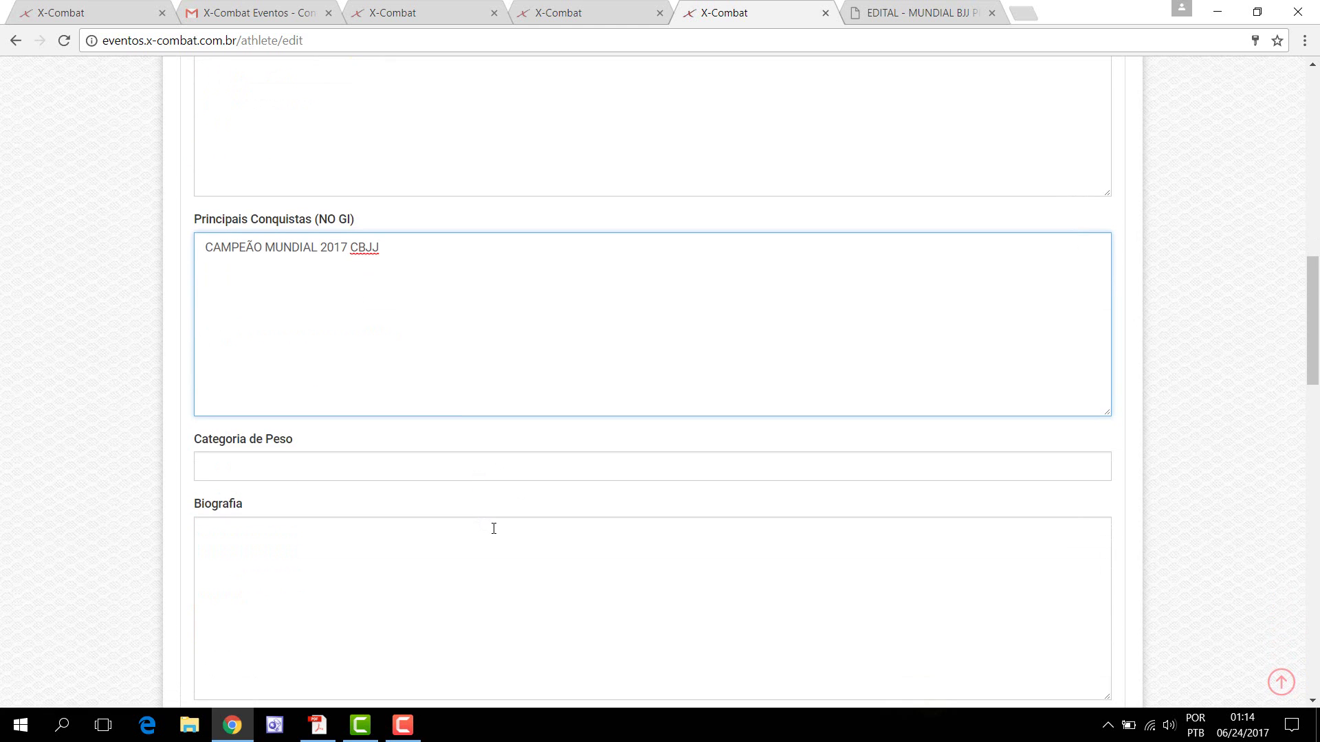
pyautogui.scroll(-2, 494, 532)
pyautogui.scroll(6, 560, 547)
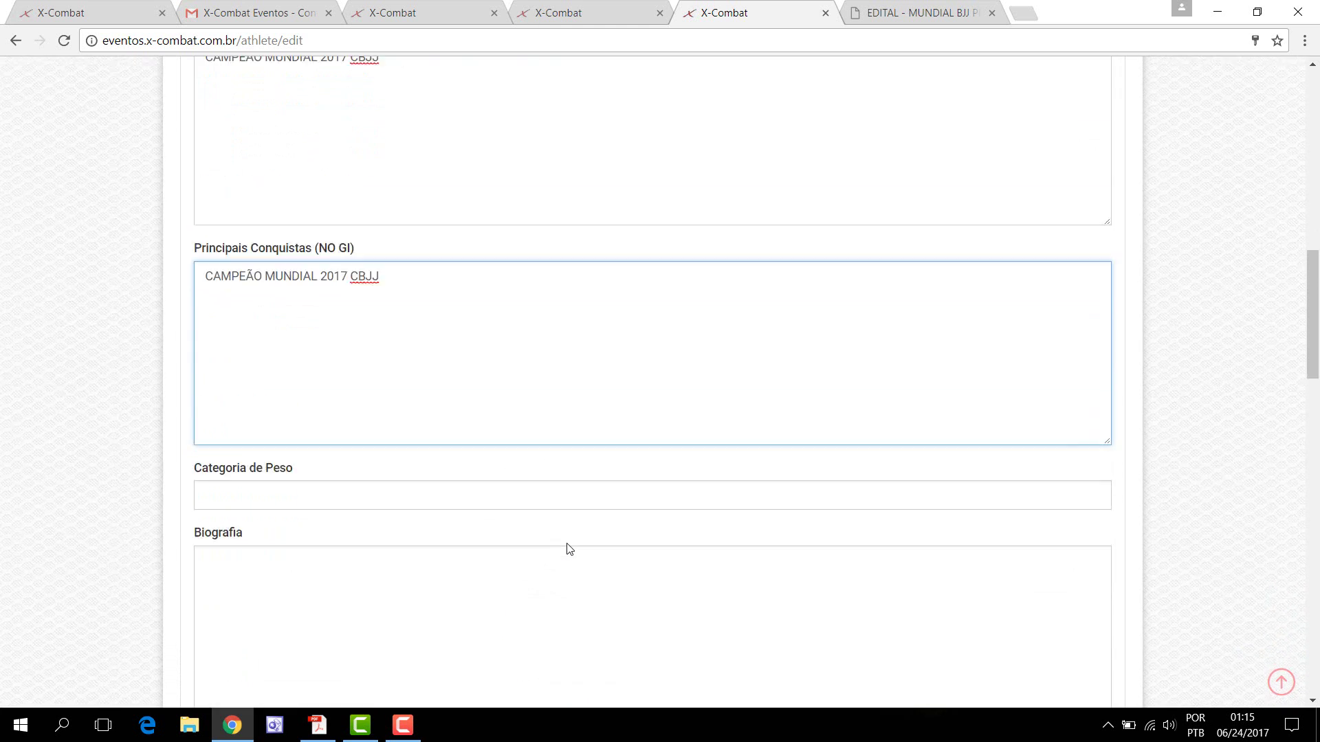
pyautogui.scroll(-4, 567, 548)
pyautogui.scroll(-18, 570, 548)
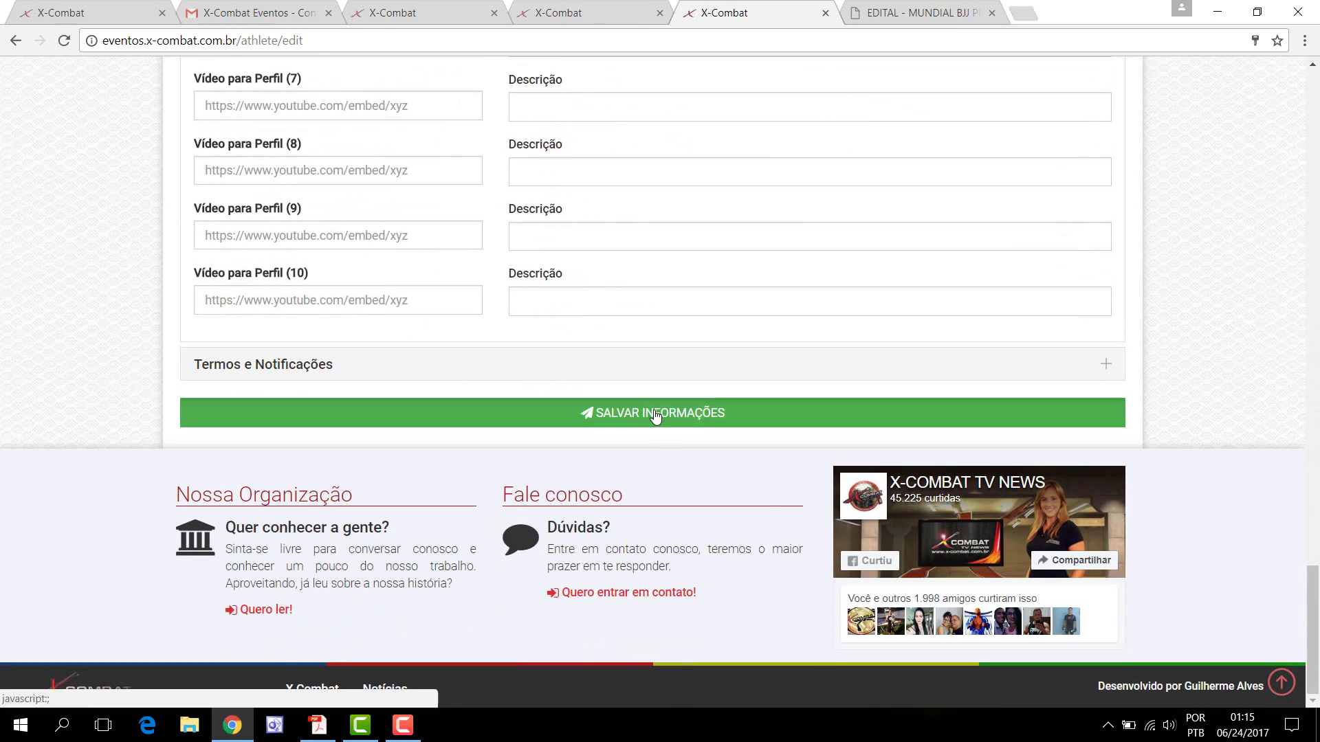
pyautogui.click(654, 419)
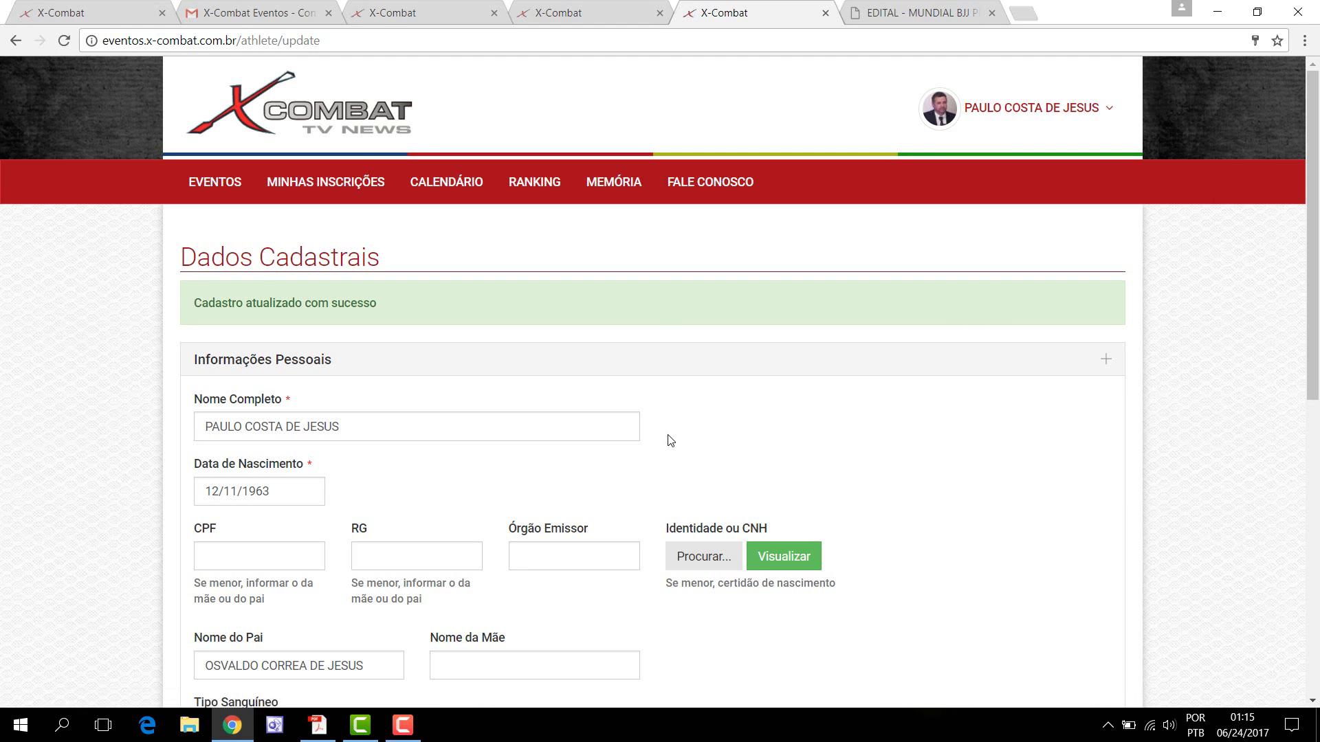
# Step: Open the Ranking Absoluto GI athletes list and scroll down toward Faixa Marrom
pyautogui.click(541, 188)
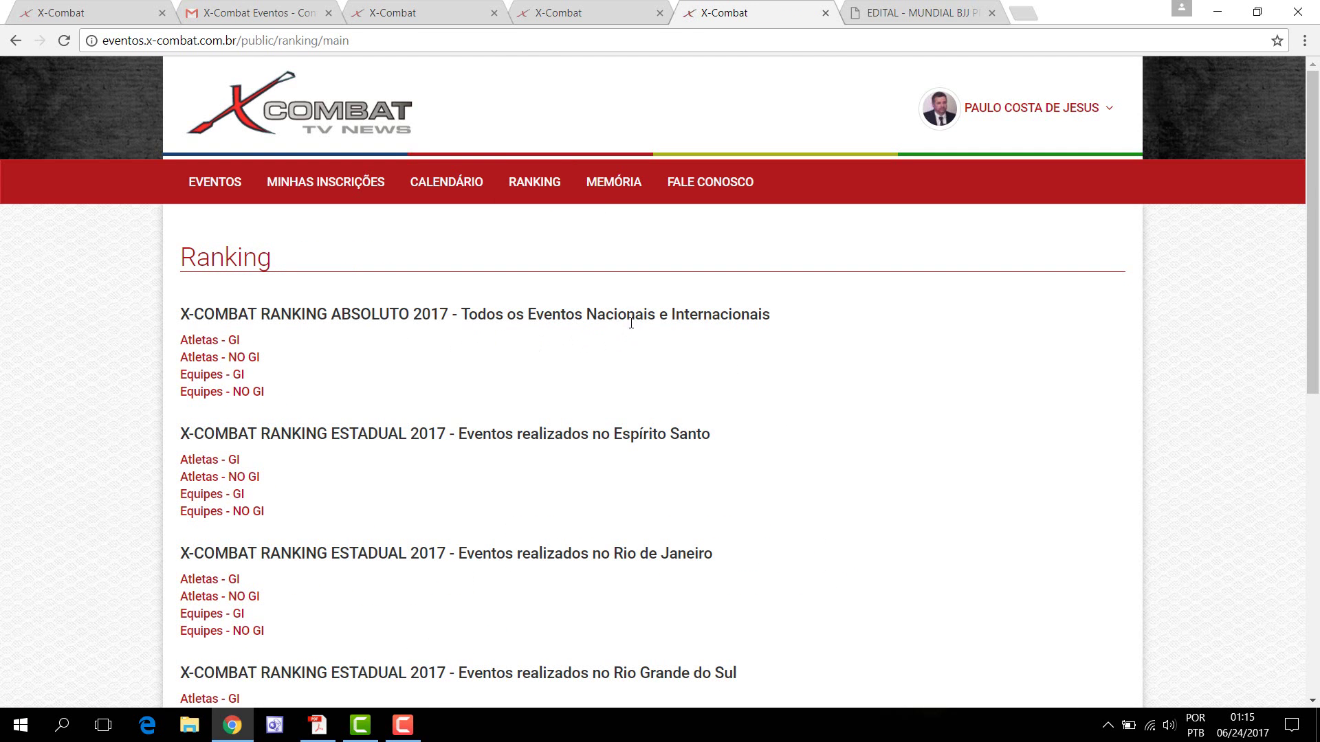
pyautogui.click(212, 341)
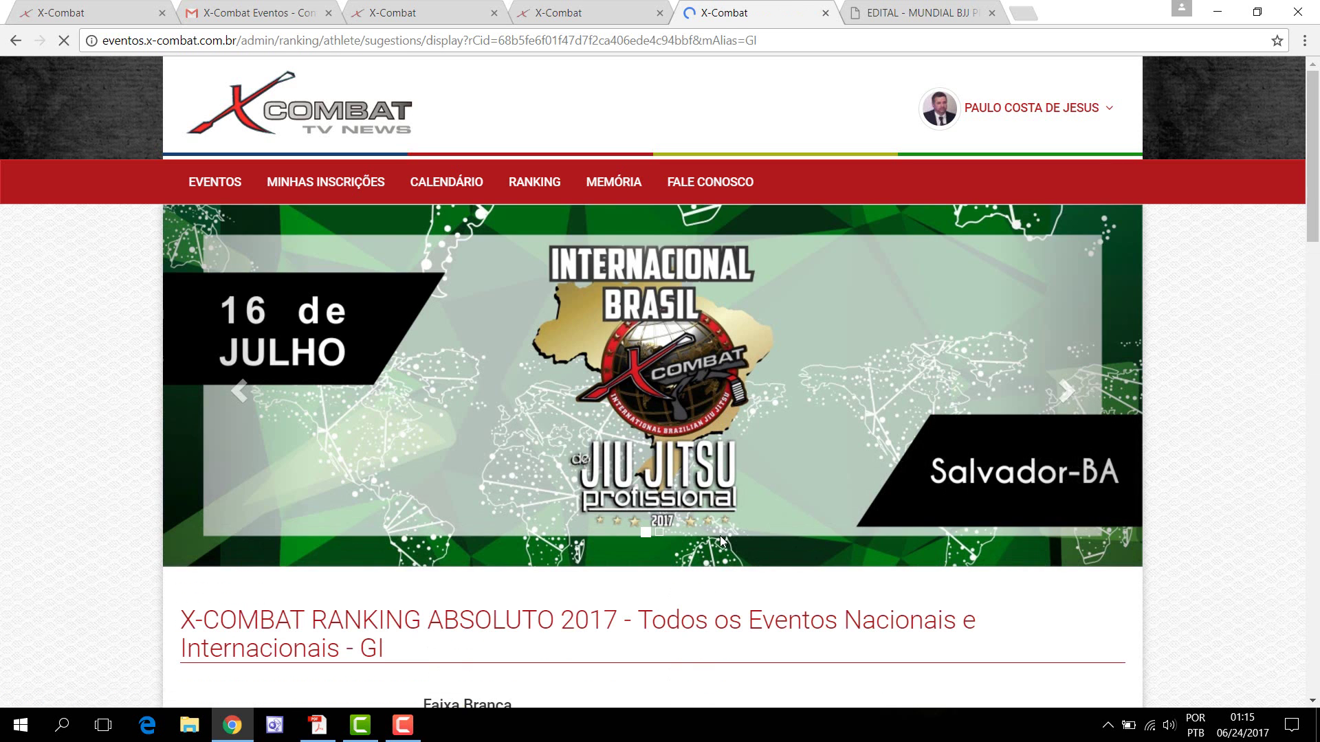
pyautogui.scroll(-3, 720, 543)
pyautogui.scroll(-9, 722, 552)
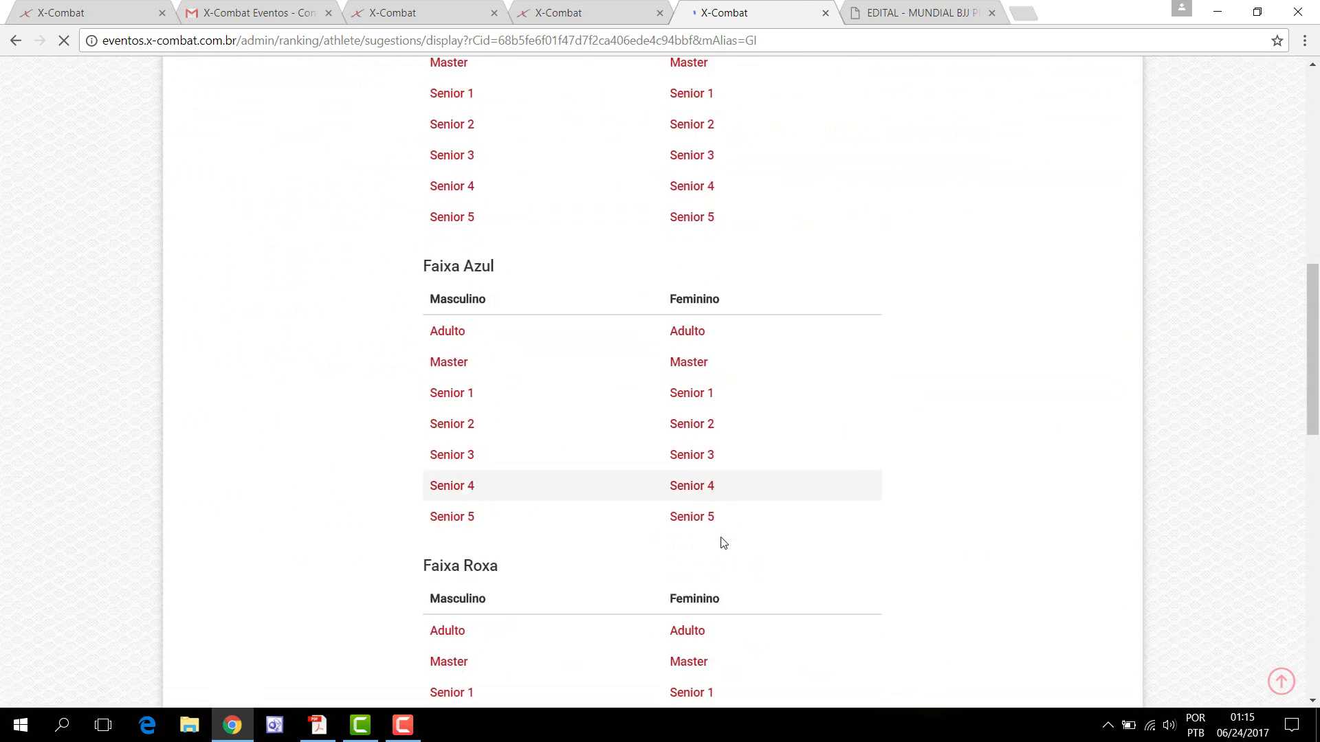
pyautogui.scroll(-4, 722, 536)
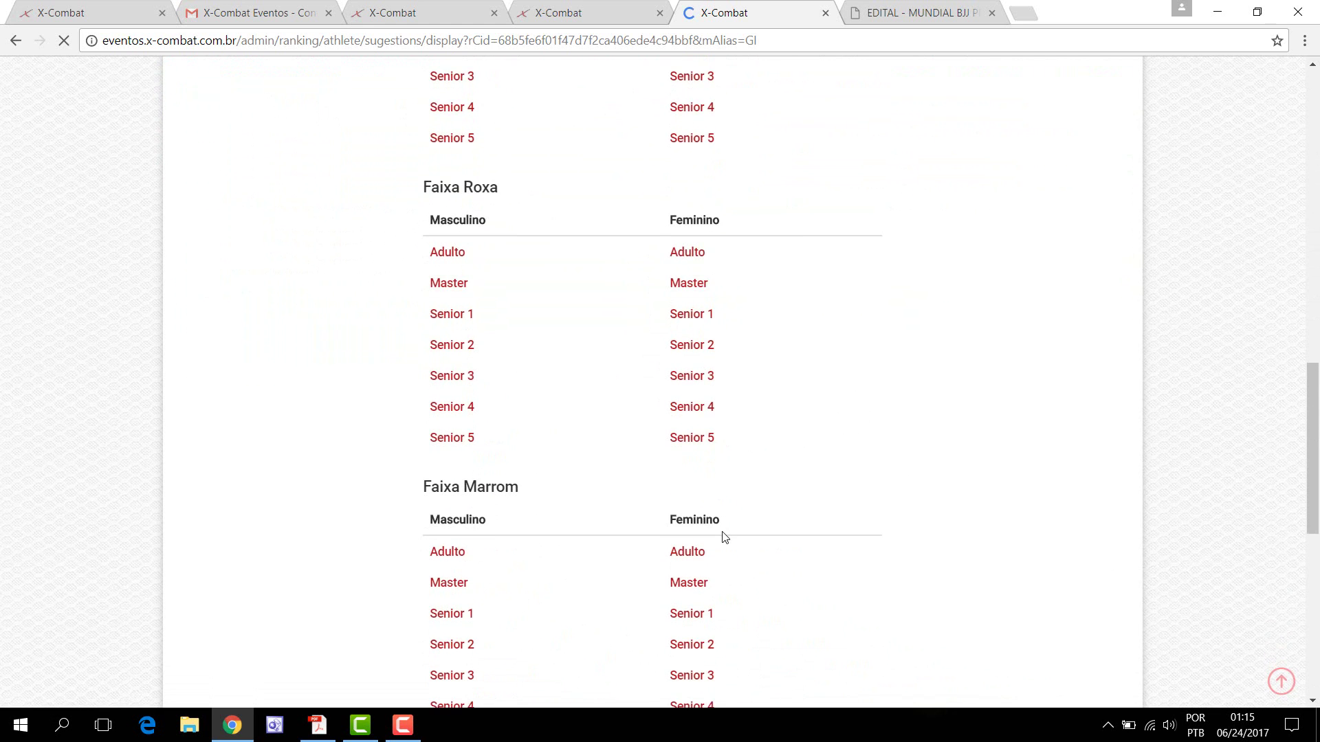
pyautogui.scroll(-1, 695, 534)
pyautogui.scroll(-3, 571, 536)
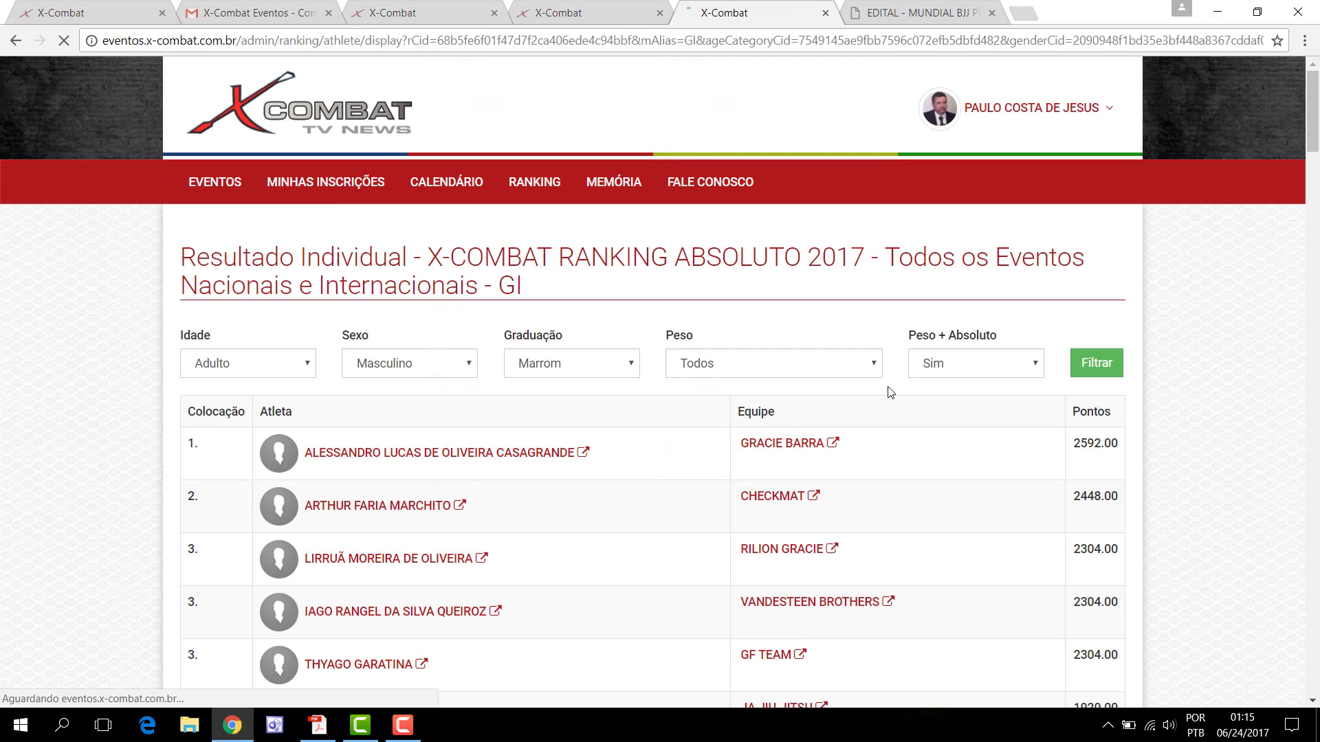
# Step: Open the ninth-placed Checkmat brown belt's ranked profile from the ranking table in a new tab
pyautogui.scroll(-3, 516, 646)
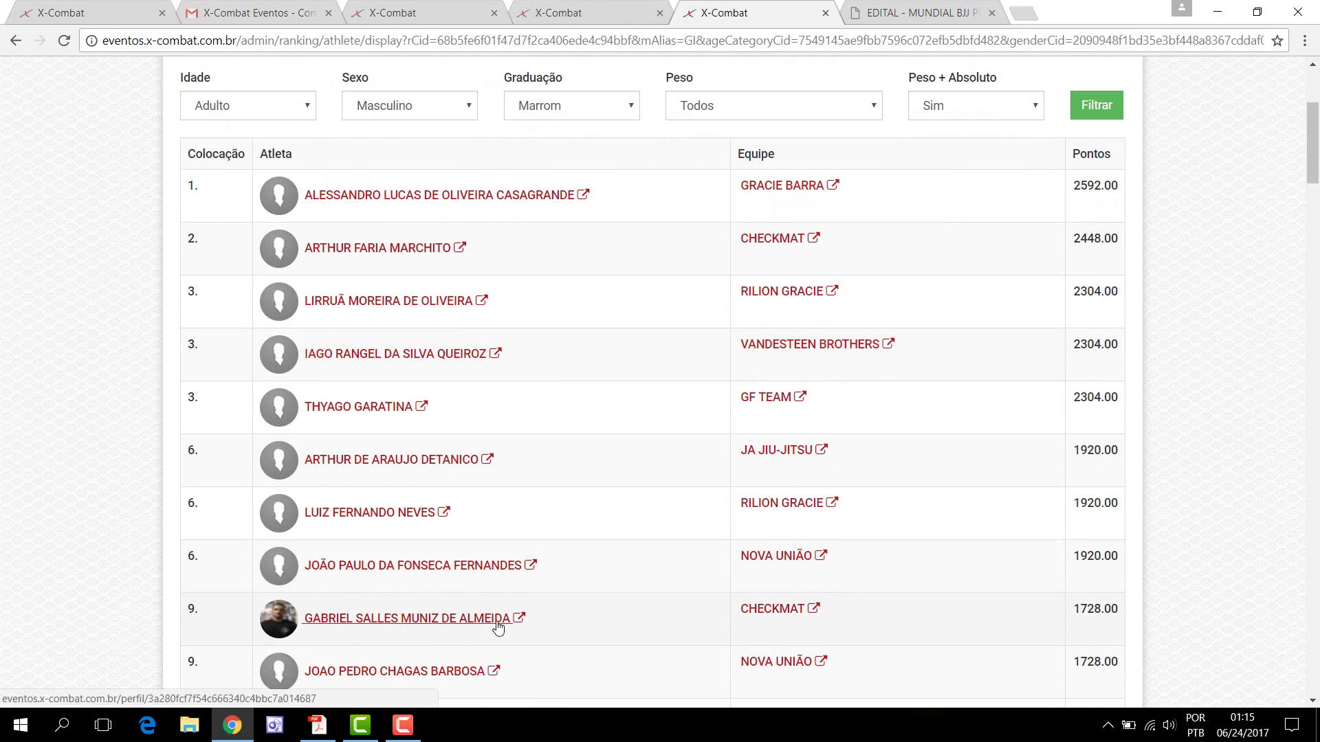
pyautogui.scroll(-3, 646, 584)
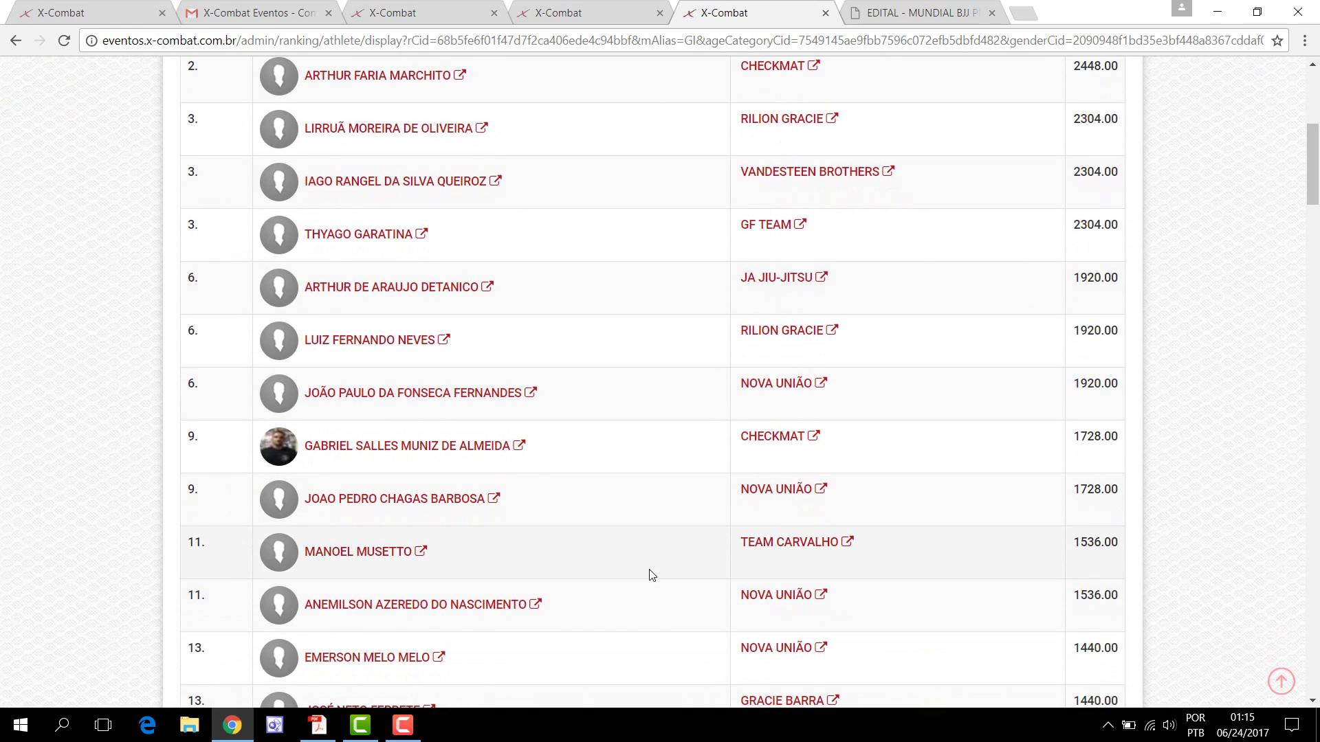
pyautogui.scroll(2, 557, 309)
pyautogui.scroll(-3, 564, 413)
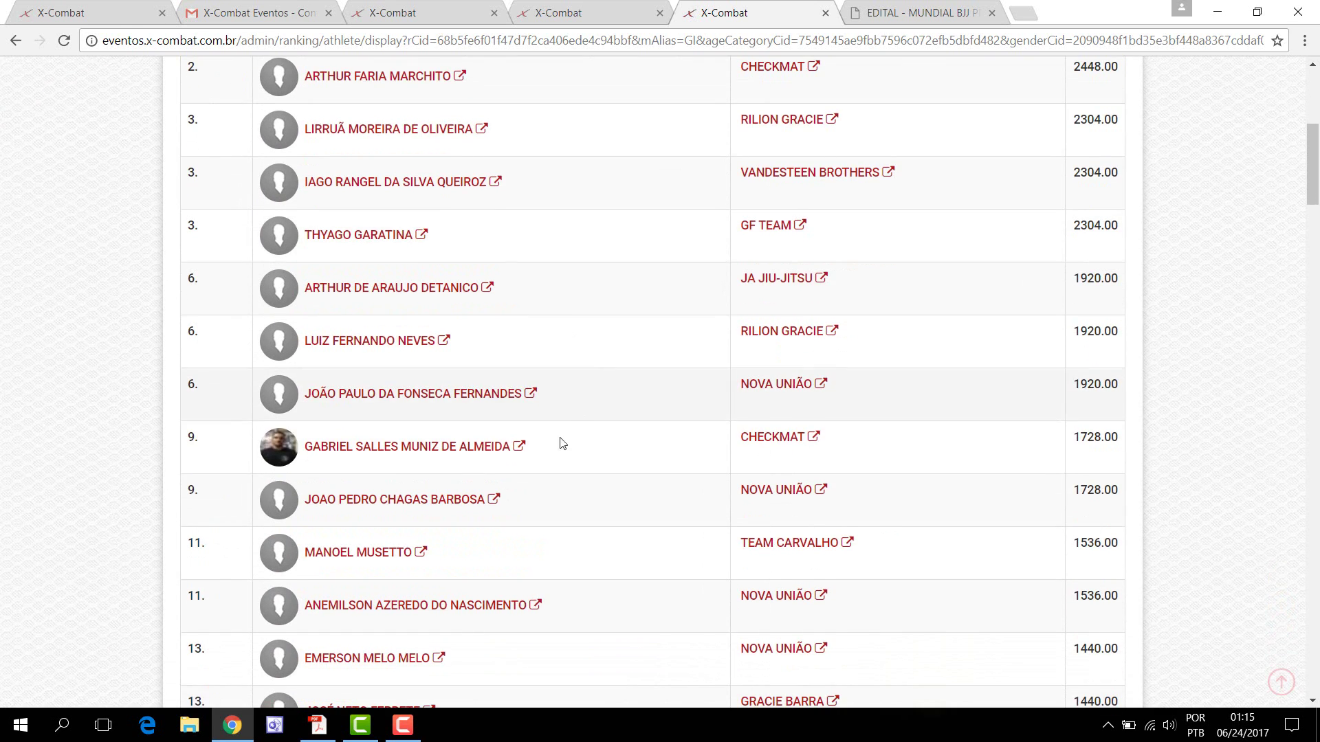
pyautogui.click(521, 451)
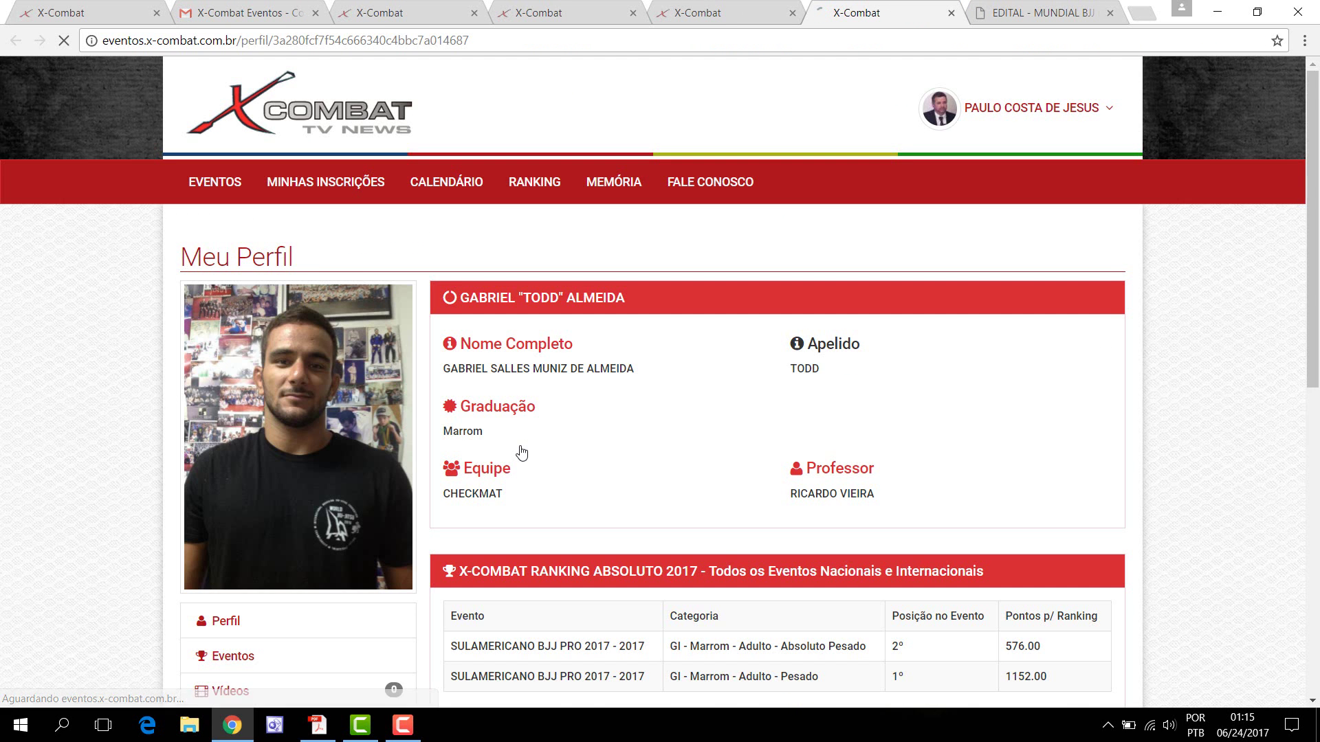
pyautogui.scroll(-5, 621, 427)
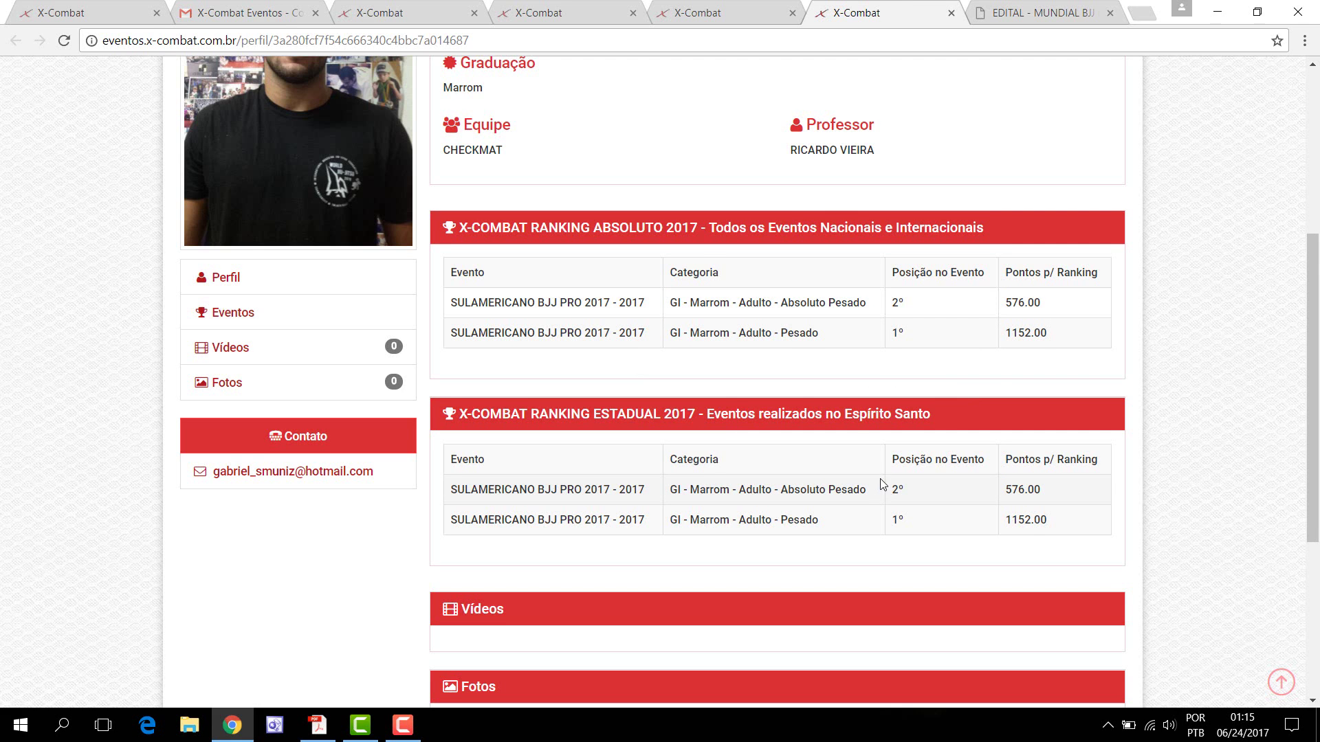
pyautogui.scroll(-4, 880, 481)
pyautogui.scroll(5, 880, 481)
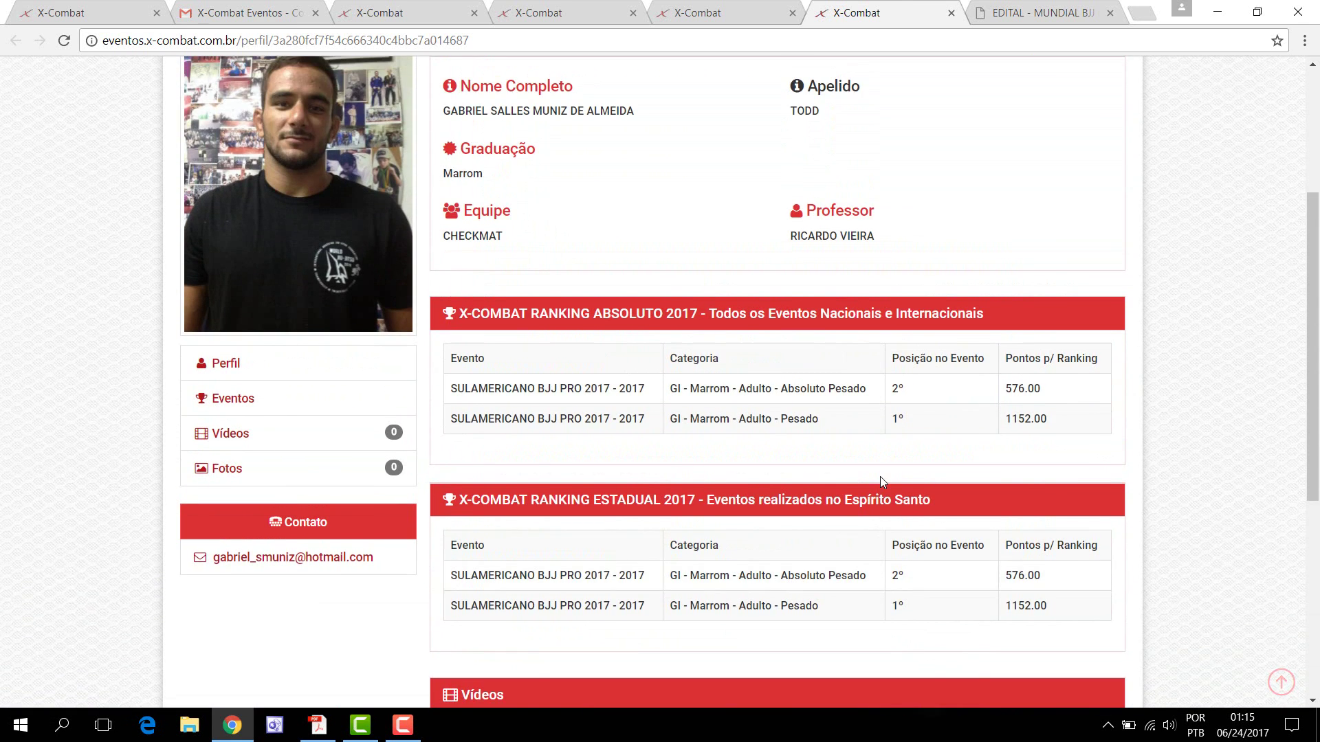